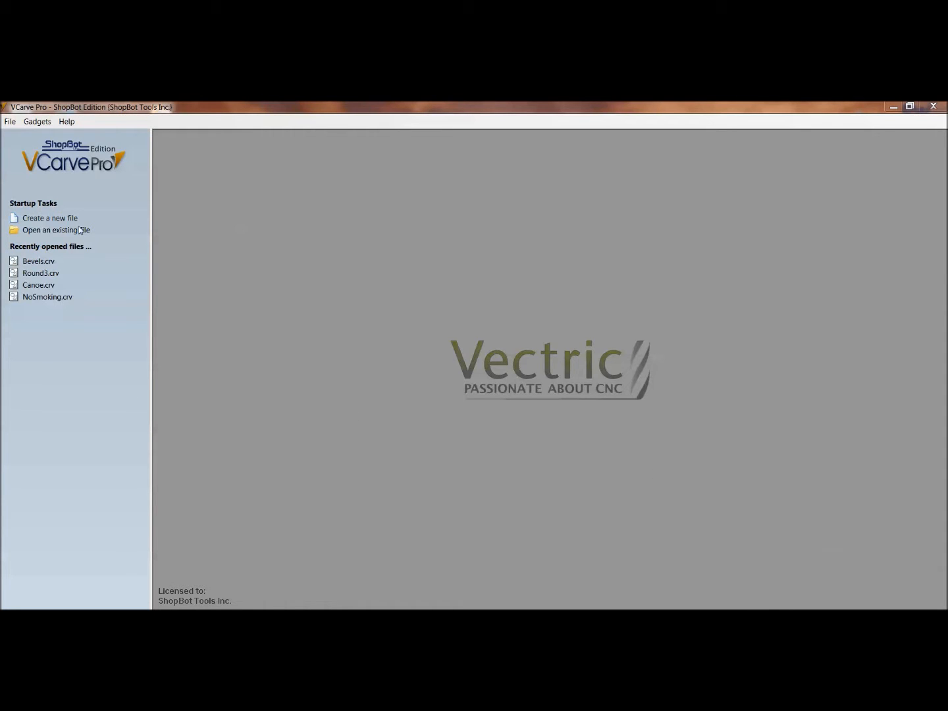
- Create a new job with the material width set to 24 inches
{"action": "left_click", "coordinate": [41, 218]}
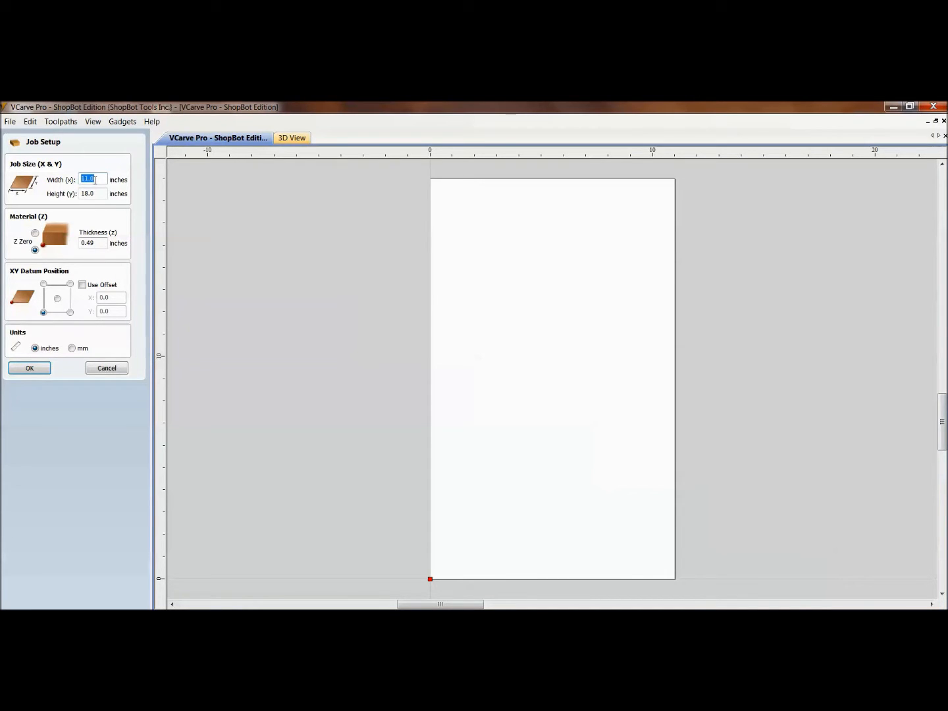
{"action": "type", "text": "24"}
{"action": "key", "text": "Tab"}
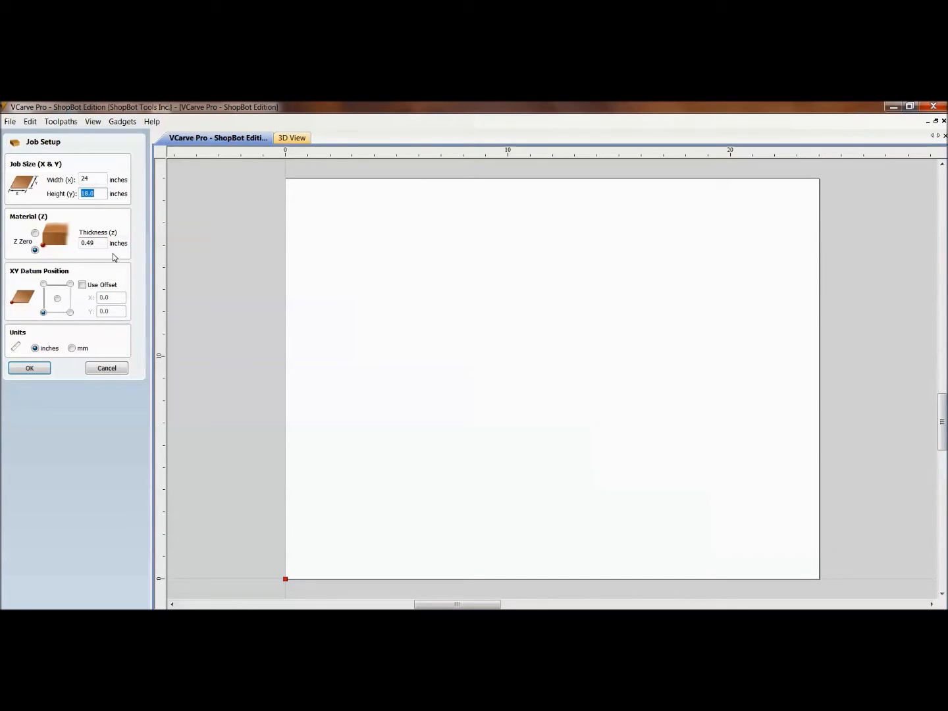
{"action": "left_click_drag", "start_coordinate": [99, 244], "coordinate": [81, 243]}
{"action": "left_click", "coordinate": [31, 371]}
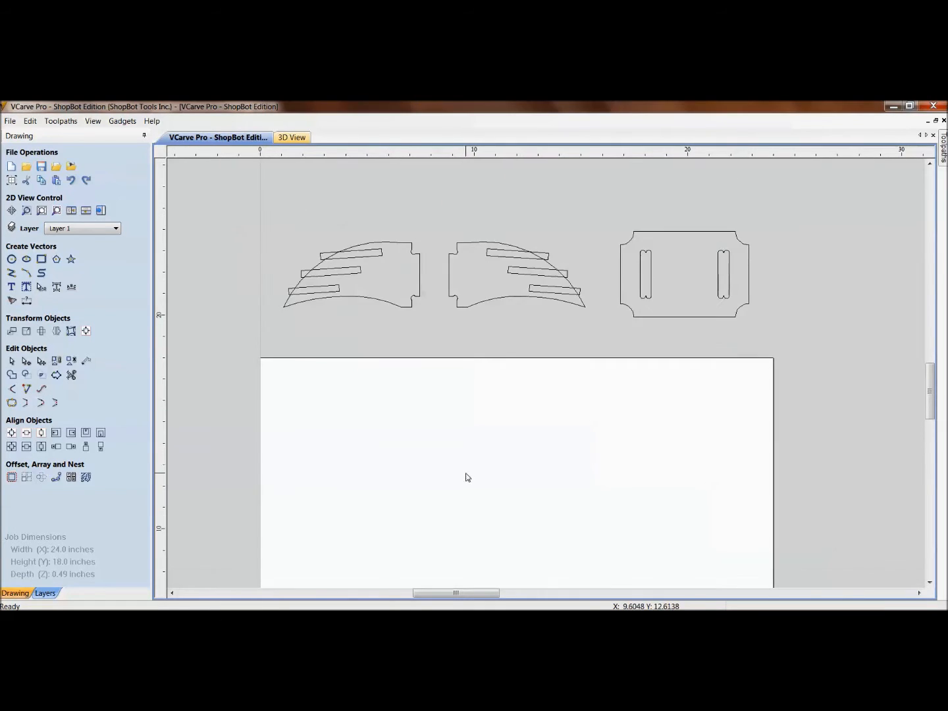
- Draw a rectangle near the upper middle of the sheet and size it to 6 inches wide by 4 inches high
{"action": "middle_click_drag", "start_coordinate": [459, 385], "coordinate": [480, 472]}
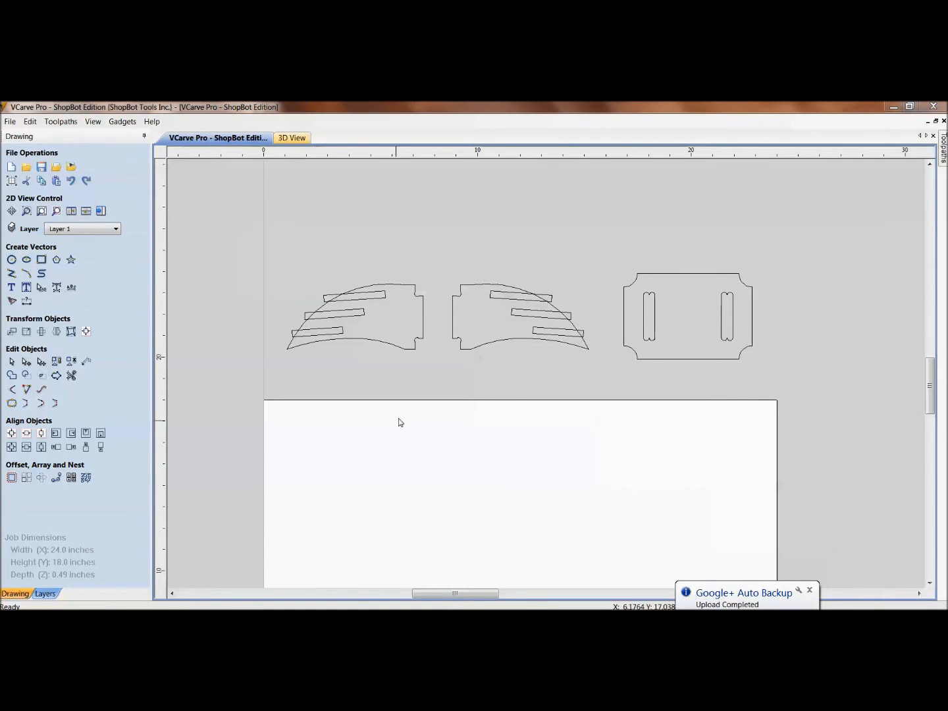
{"action": "middle_click_drag", "start_coordinate": [664, 481], "coordinate": [664, 425]}
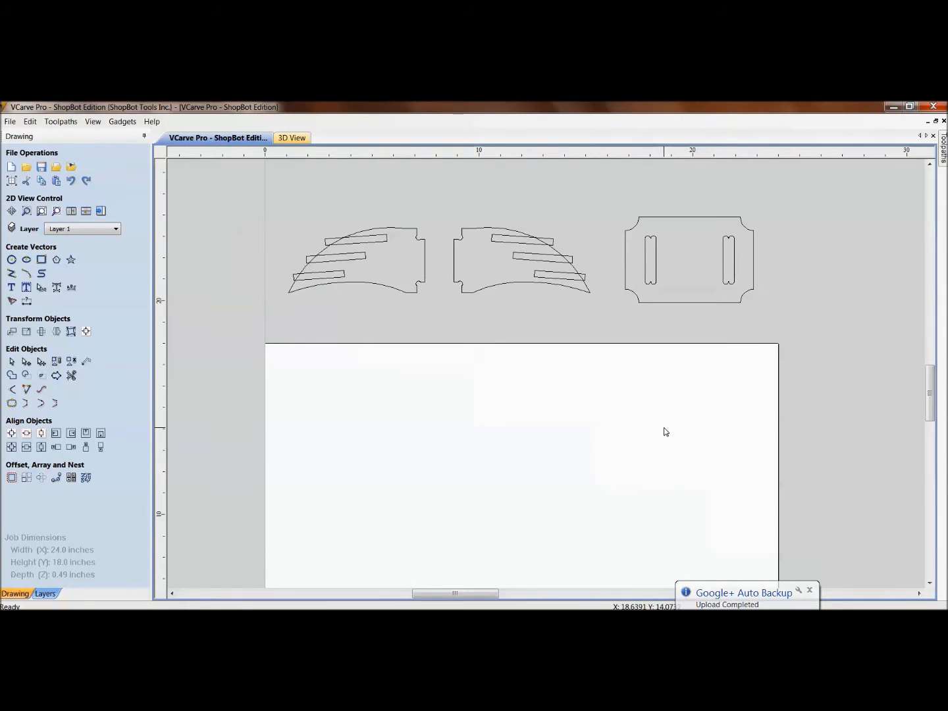
{"action": "left_click", "coordinate": [41, 260]}
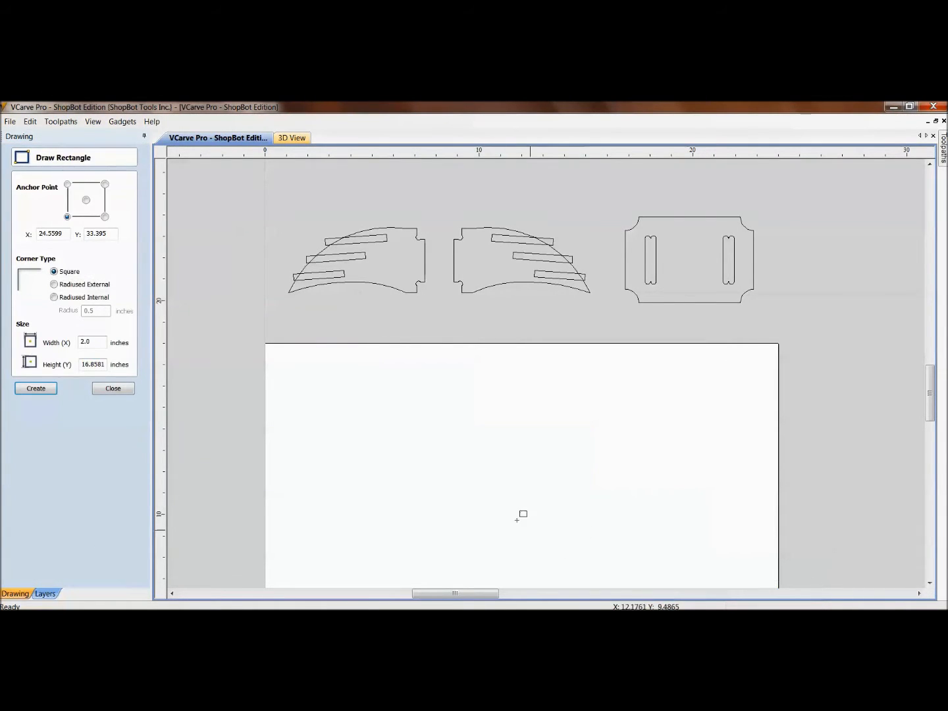
{"action": "left_click_drag", "start_coordinate": [476, 392], "coordinate": [578, 460]}
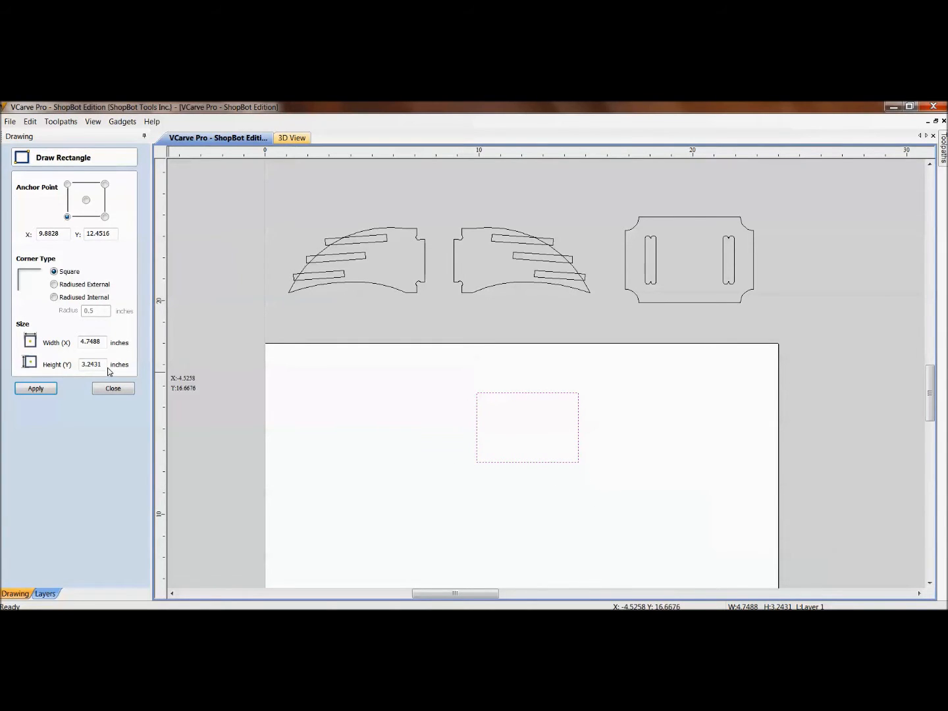
{"action": "left_click", "coordinate": [103, 342]}
{"action": "left_click_drag", "start_coordinate": [104, 342], "coordinate": [77, 342]}
{"action": "type", "text": "6"}
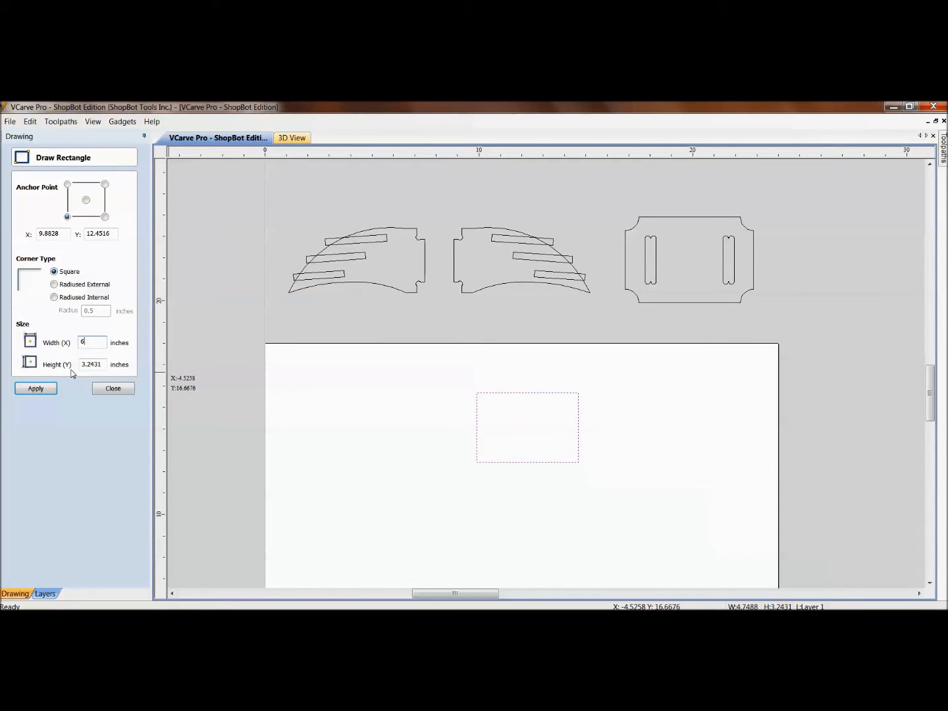
{"action": "key", "text": "Tab"}
{"action": "type", "text": "4"}
{"action": "left_click", "coordinate": [50, 390]}
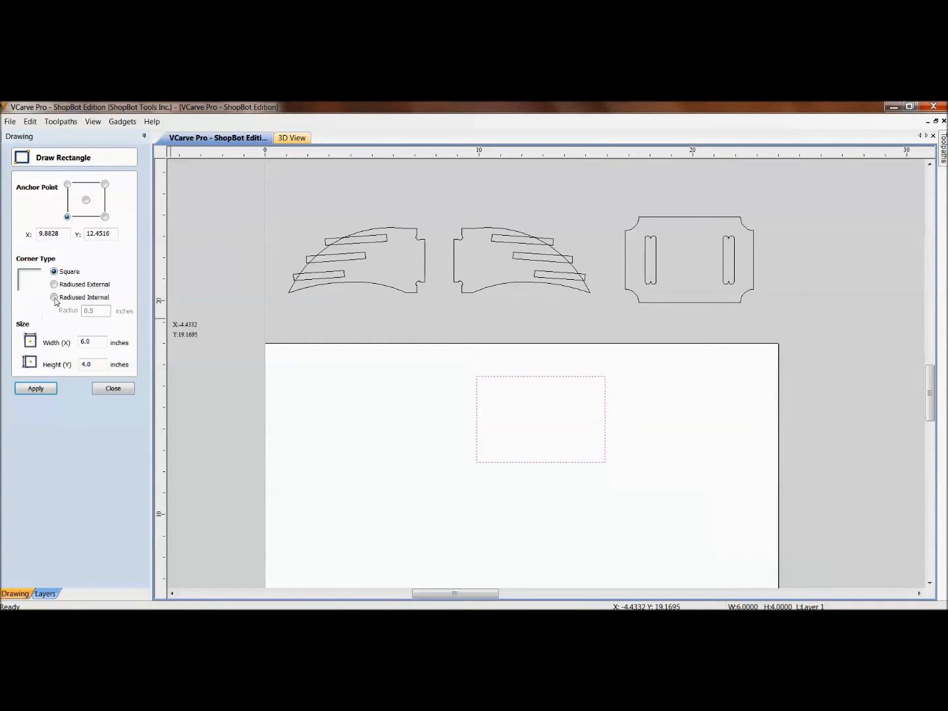
- Give the 6 by 4 inch rectangle Radiused Internal corners with a 0.75 inch radius
{"action": "left_click", "coordinate": [54, 285]}
{"action": "left_click", "coordinate": [38, 393]}
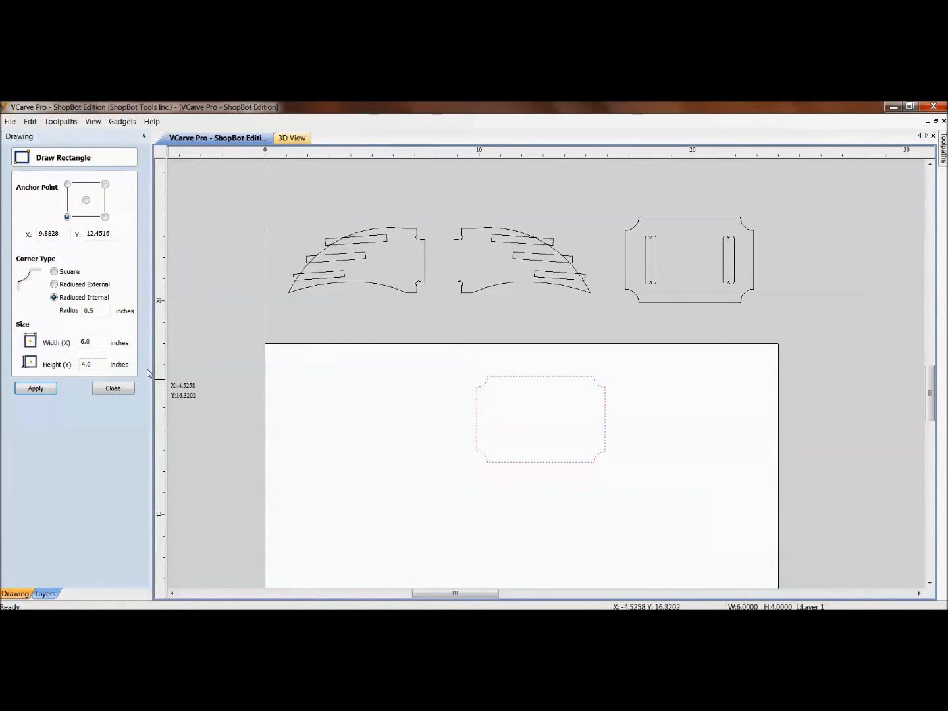
{"action": "double_click", "coordinate": [91, 310]}
{"action": "type", "text": "0."}
{"action": "type", "text": "5"}
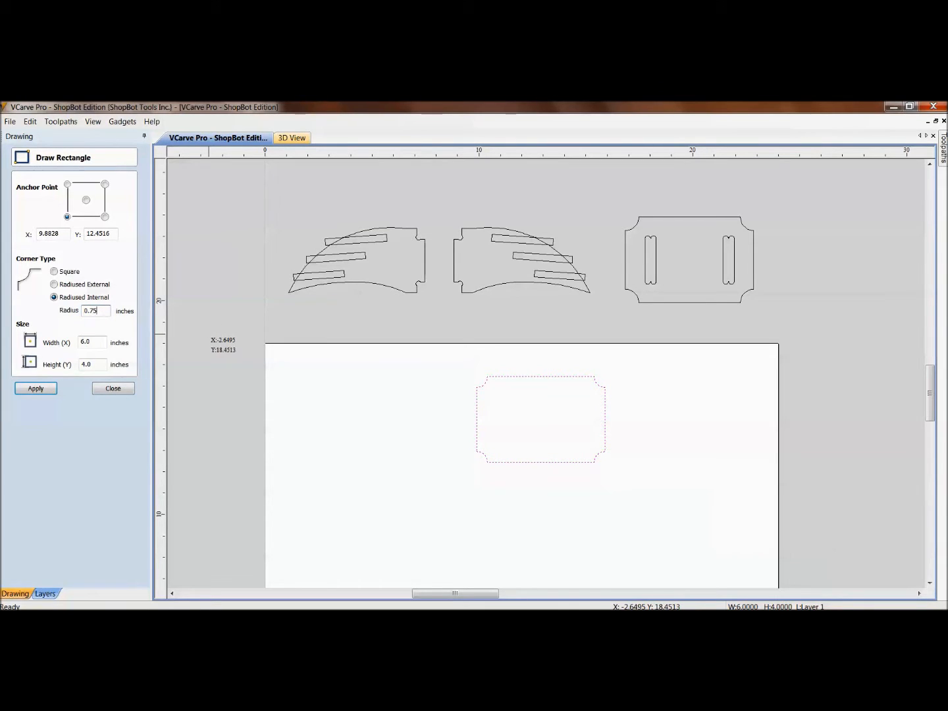
{"action": "left_click", "coordinate": [36, 389]}
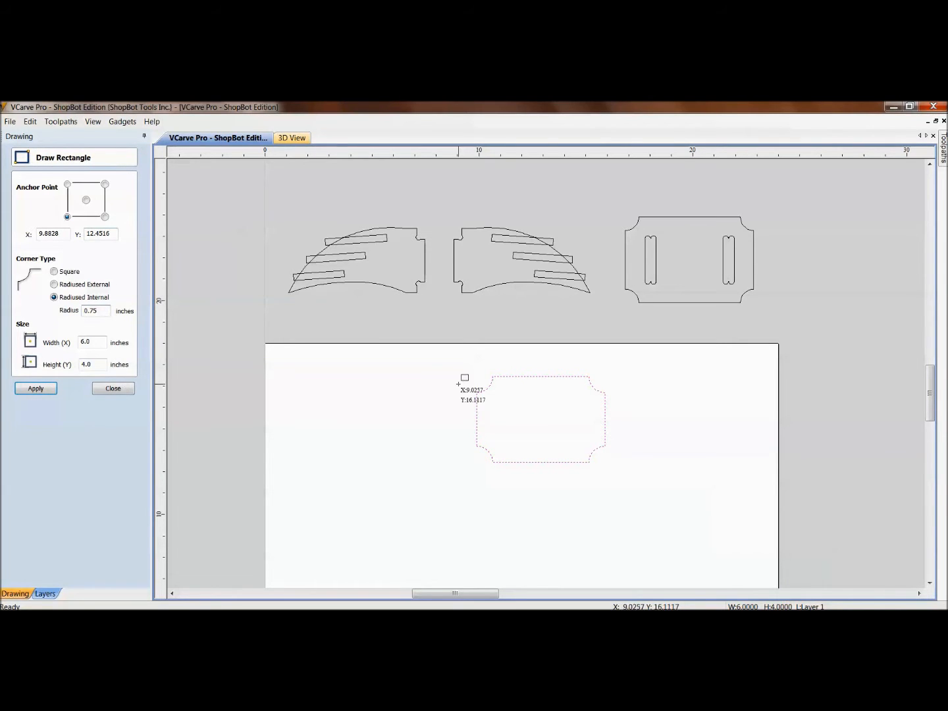
{"action": "left_click", "coordinate": [102, 389]}
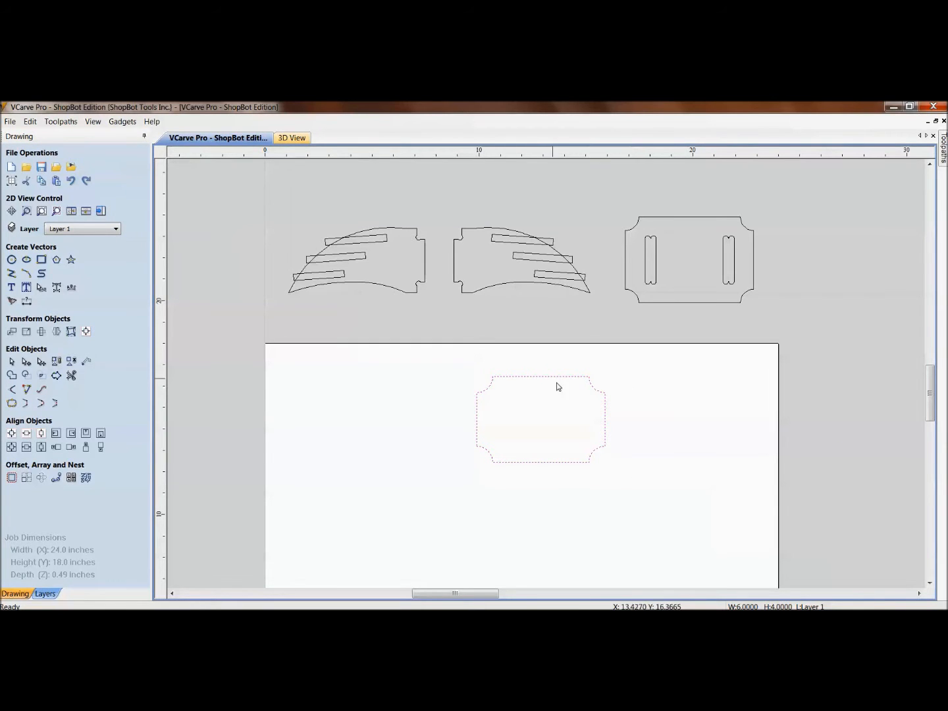
{"action": "left_click", "coordinate": [416, 398]}
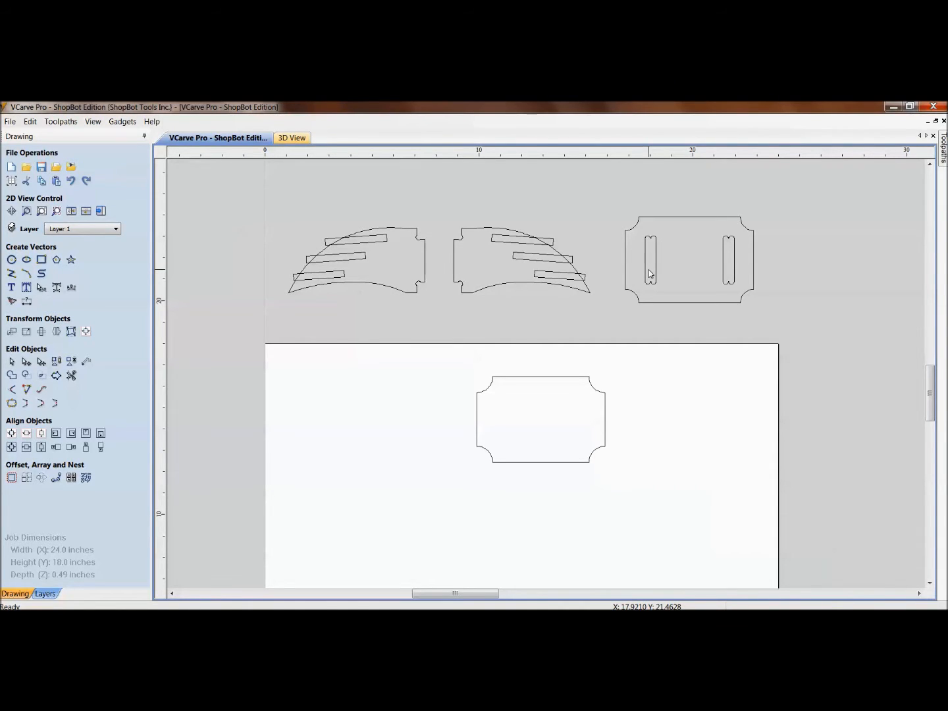
- Examine the slots in the reference plate and side pieces, and check the material thickness in the job setup
{"action": "scroll", "coordinate": [649, 273], "scroll_direction": "up", "scroll_amount": 1}
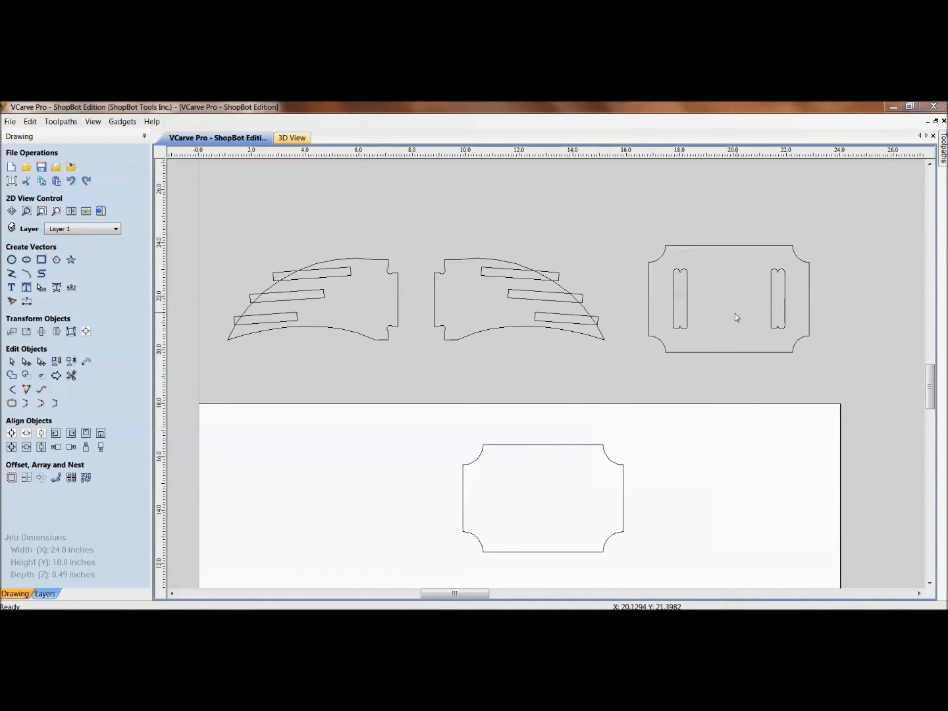
{"action": "scroll", "coordinate": [768, 293], "scroll_direction": "up", "scroll_amount": 5}
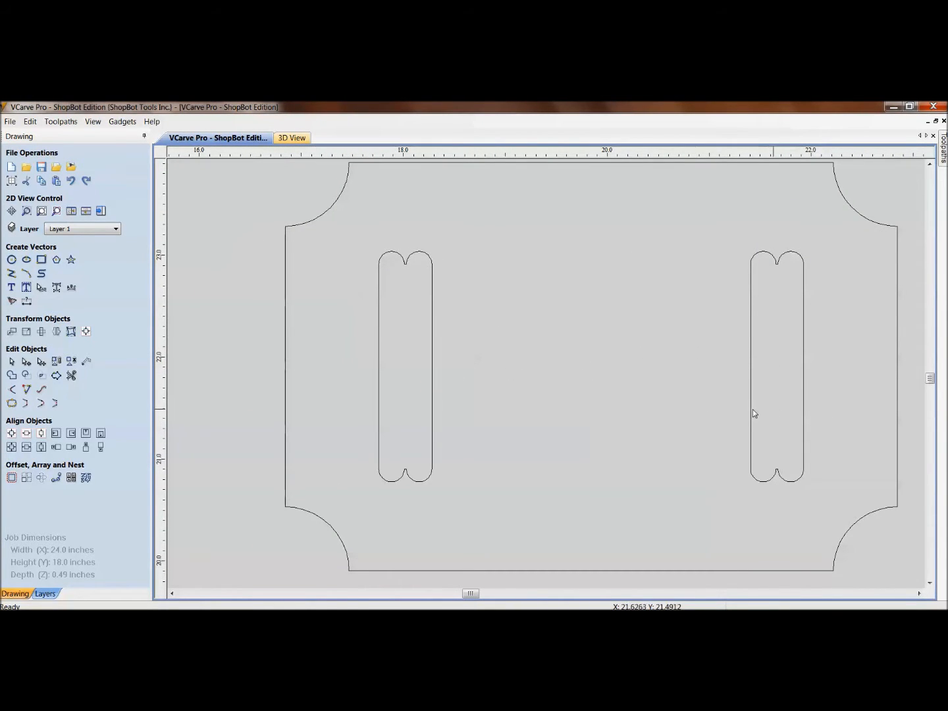
{"action": "scroll", "coordinate": [385, 437], "scroll_direction": "down", "scroll_amount": 3}
{"action": "middle_click_drag", "start_coordinate": [402, 430], "coordinate": [504, 375]}
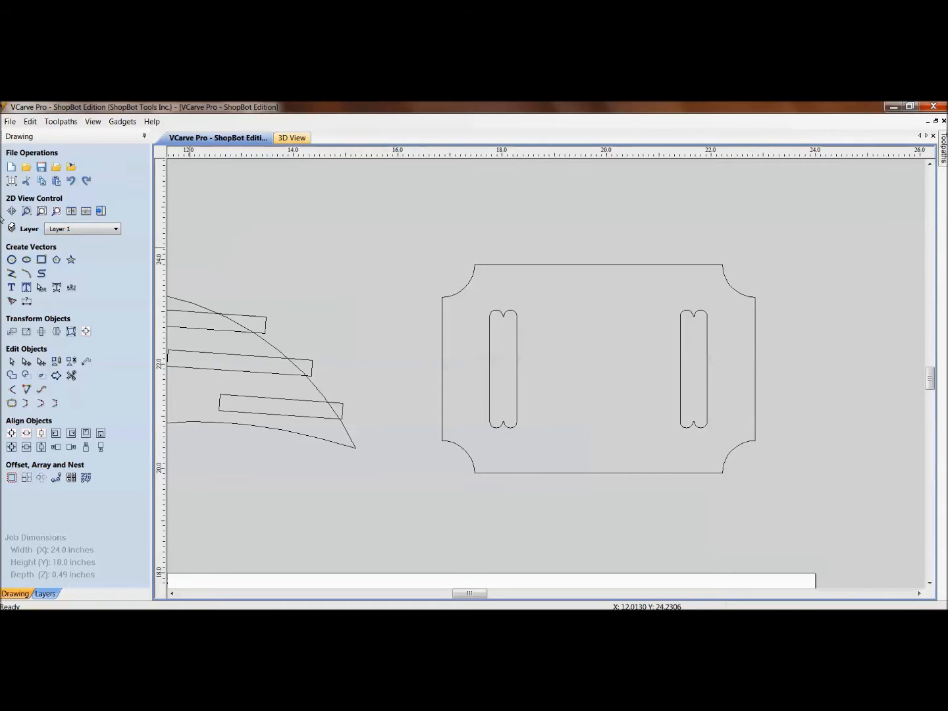
{"action": "left_click", "coordinate": [11, 181]}
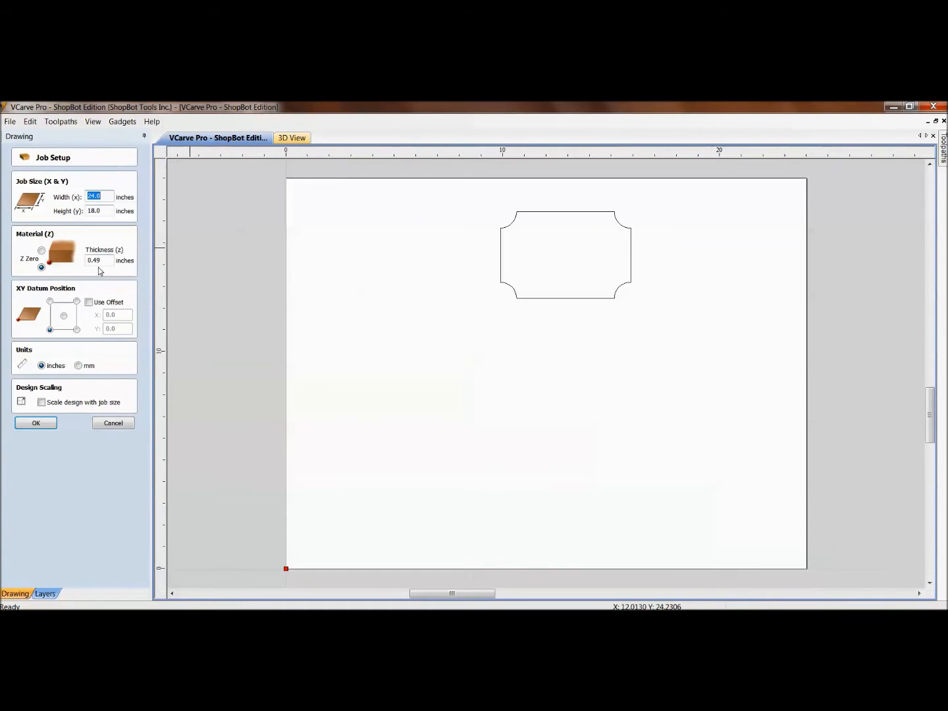
{"action": "left_click", "coordinate": [114, 423]}
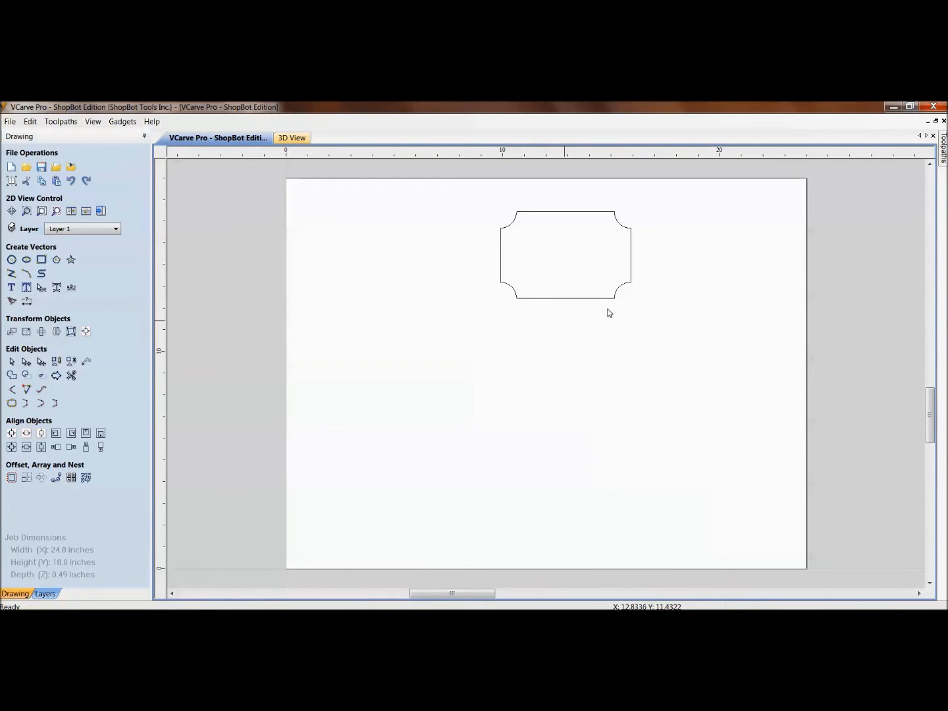
{"action": "middle_click_drag", "start_coordinate": [618, 334], "coordinate": [575, 464]}
{"action": "scroll", "coordinate": [612, 346], "scroll_direction": "up", "scroll_amount": 5}
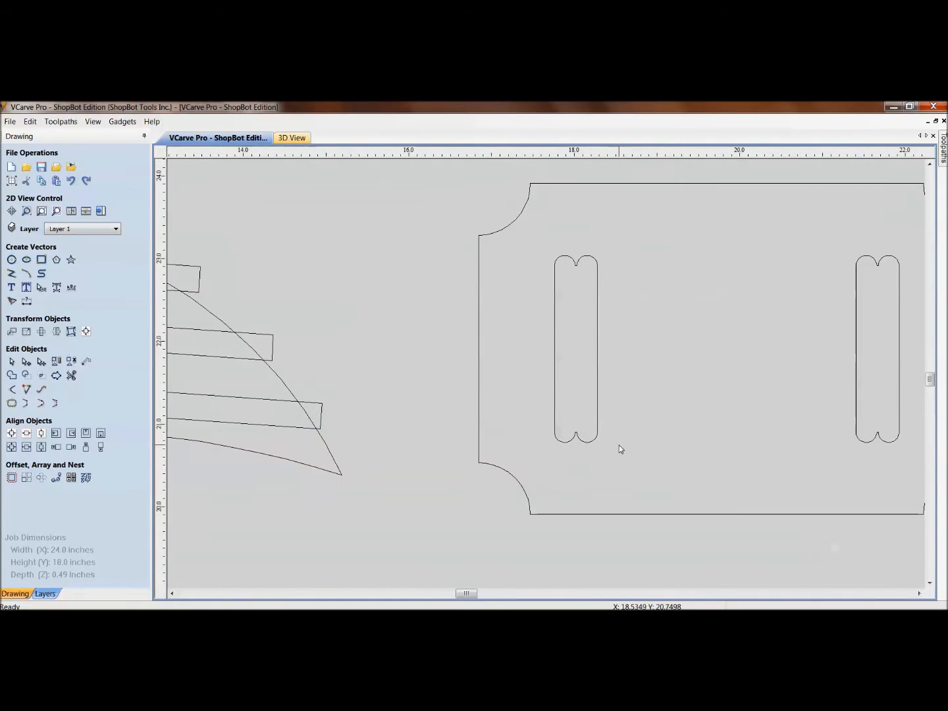
{"action": "middle_click_drag", "start_coordinate": [559, 432], "coordinate": [665, 432]}
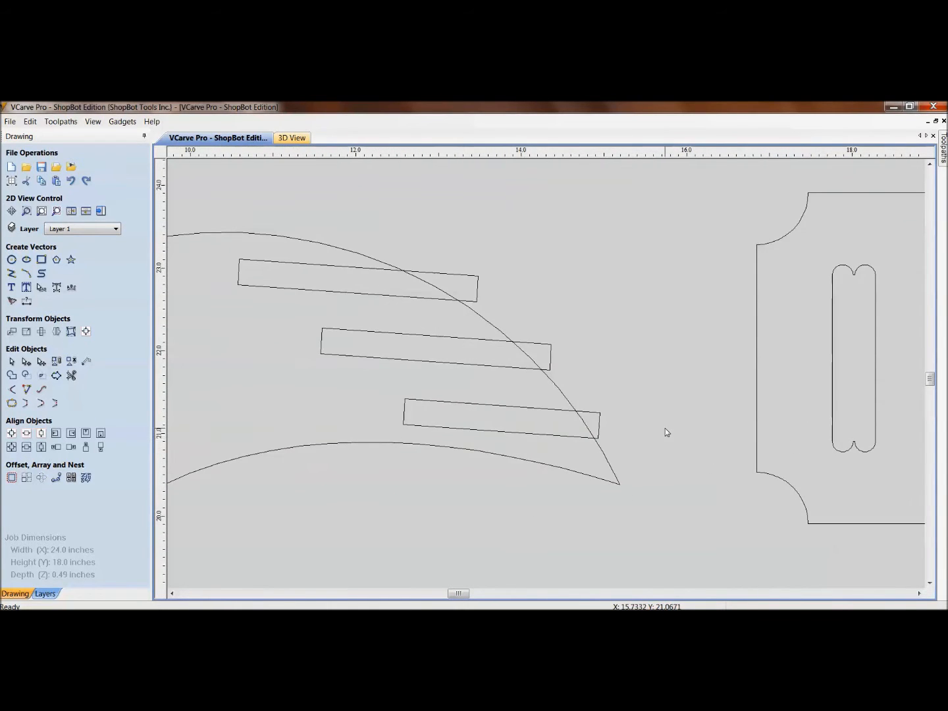
{"action": "scroll", "coordinate": [672, 430], "scroll_direction": "down", "scroll_amount": 2}
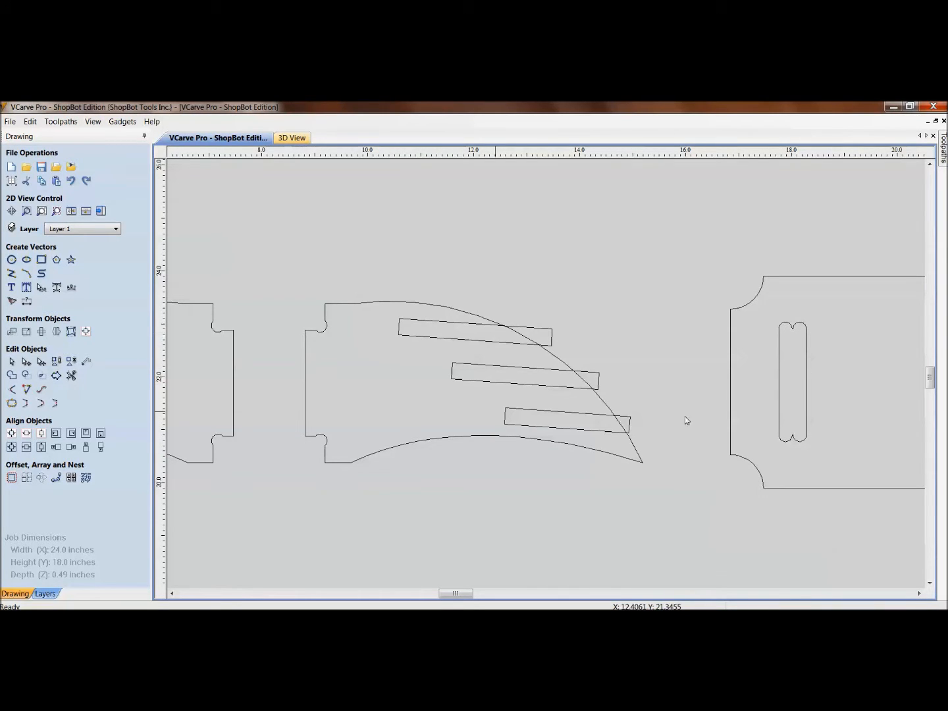
{"action": "middle_click_drag", "start_coordinate": [859, 370], "coordinate": [772, 382]}
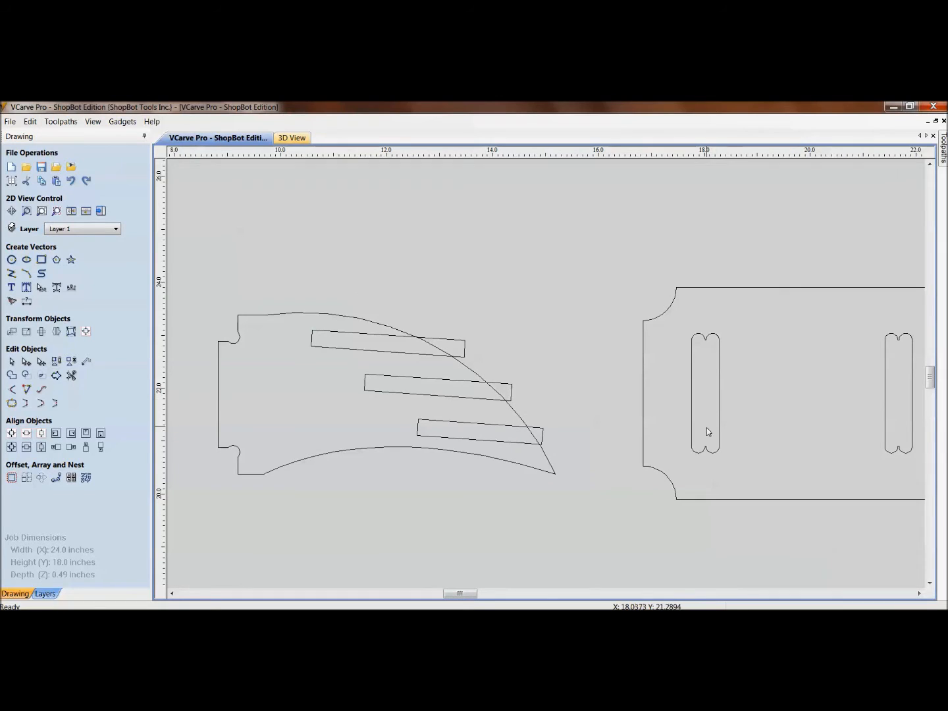
{"action": "middle_click_drag", "start_coordinate": [662, 485], "coordinate": [646, 333]}
{"action": "scroll", "coordinate": [645, 332], "scroll_direction": "down", "scroll_amount": 3}
{"action": "middle_click_drag", "start_coordinate": [637, 413], "coordinate": [584, 363]}
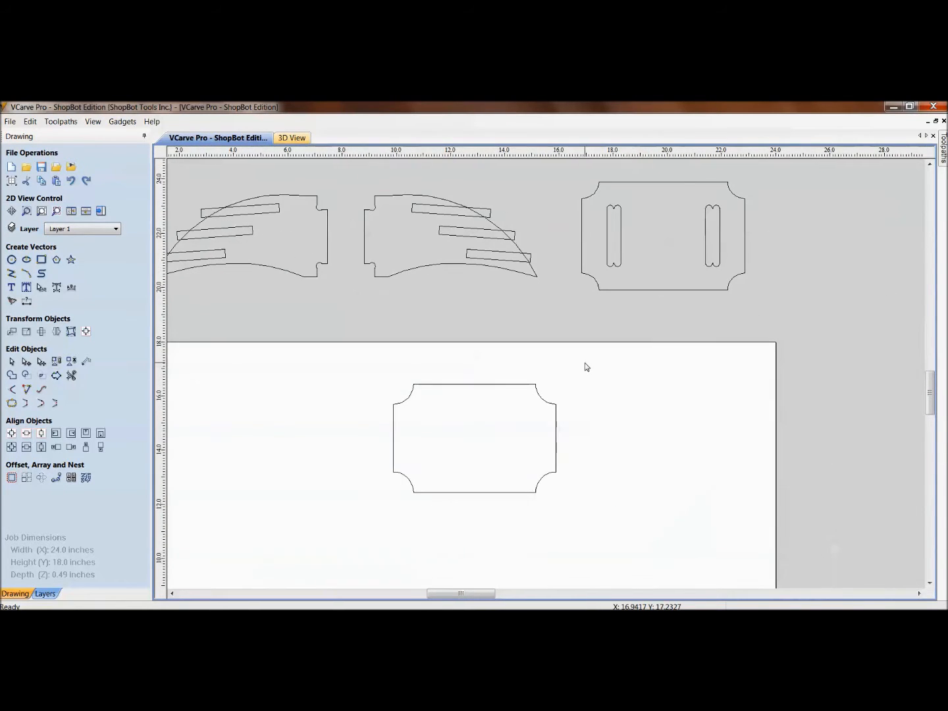
- Draw a narrow upright slot rectangle beside the new plate and define its width as z+.01, giving 0.5 inches
{"action": "left_click", "coordinate": [41, 260]}
{"action": "left_click_drag", "start_coordinate": [609, 393], "coordinate": [631, 484]}
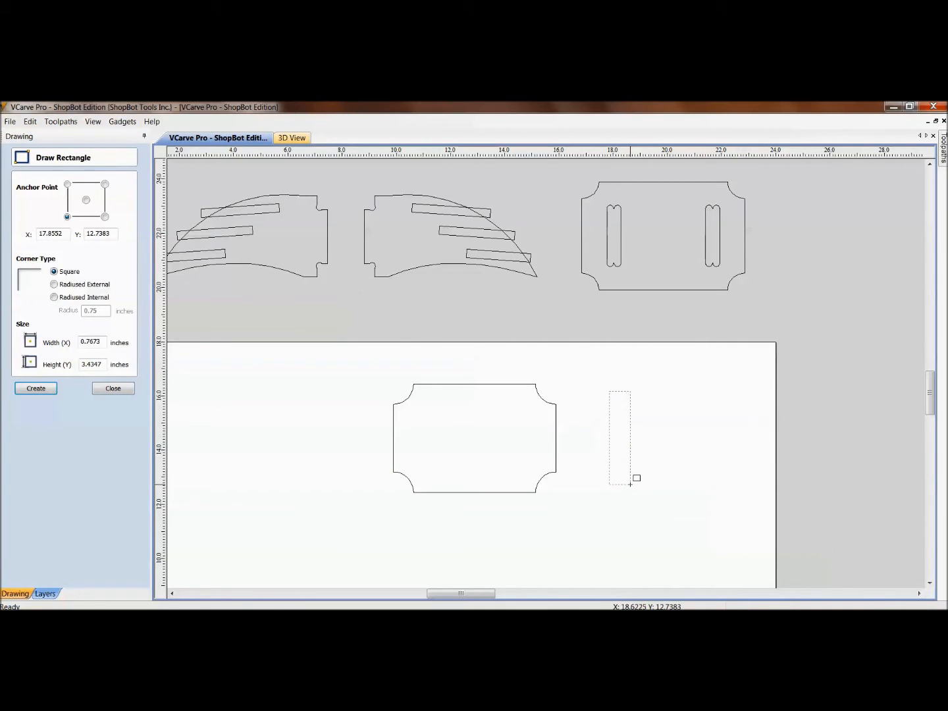
{"action": "double_click", "coordinate": [92, 342]}
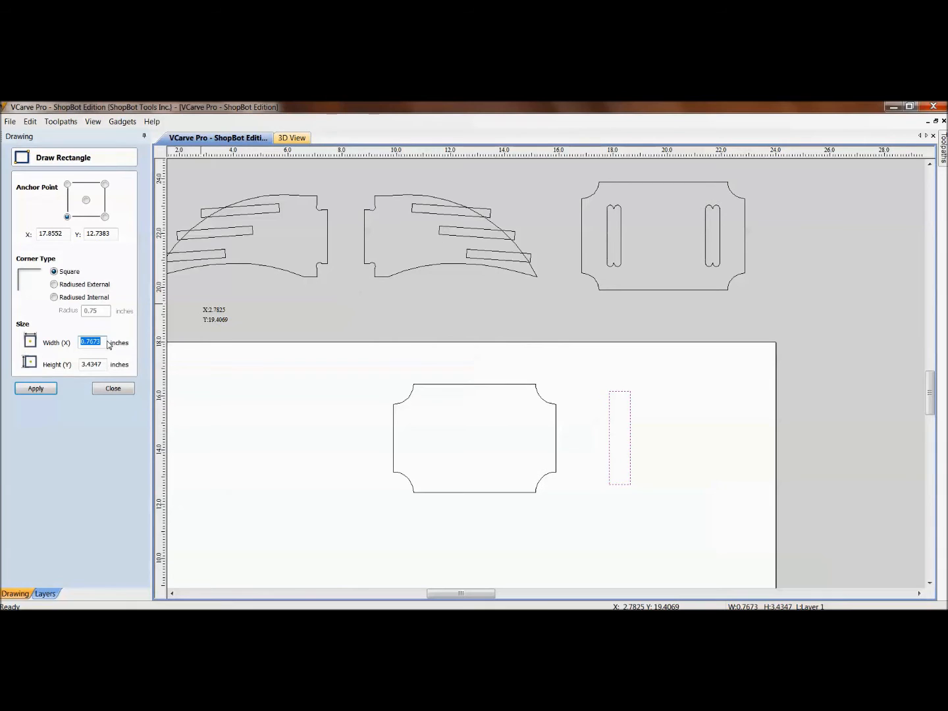
{"action": "type", "text": "2"}
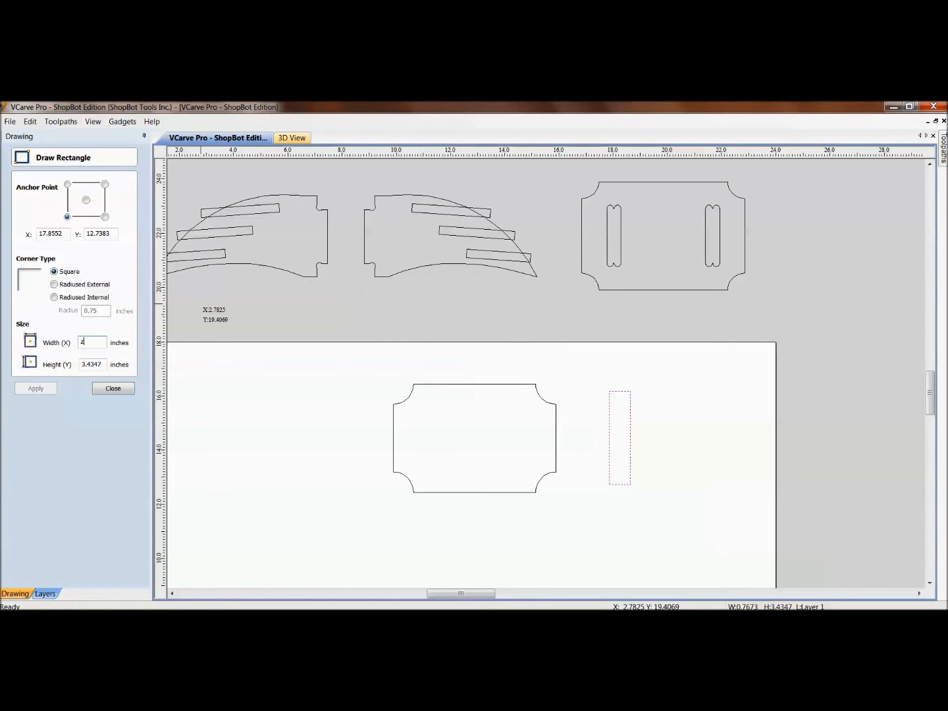
{"action": "type", "text": "\""}
{"action": "type", "text": "+"}
{"action": "type", "text": "."}
{"action": "type", "text": "01"}
{"action": "type", "text": "="}
- Set the slot rectangle's height to 2+.01, giving 2.01 inches, and apply the new size
{"action": "left_click_drag", "start_coordinate": [107, 365], "coordinate": [44, 370]}
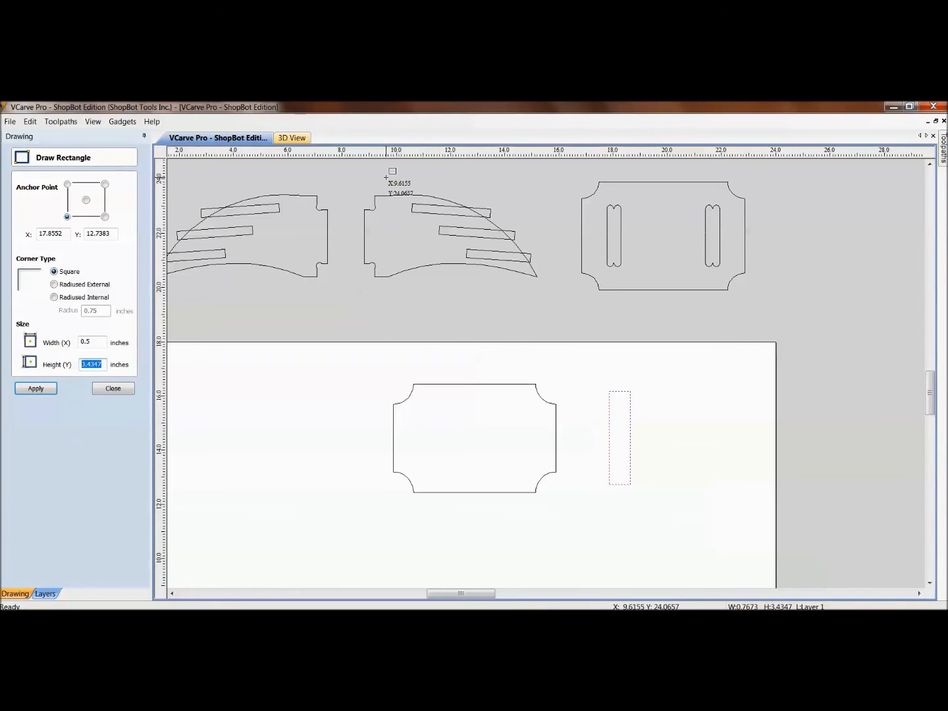
{"action": "type", "text": "2"}
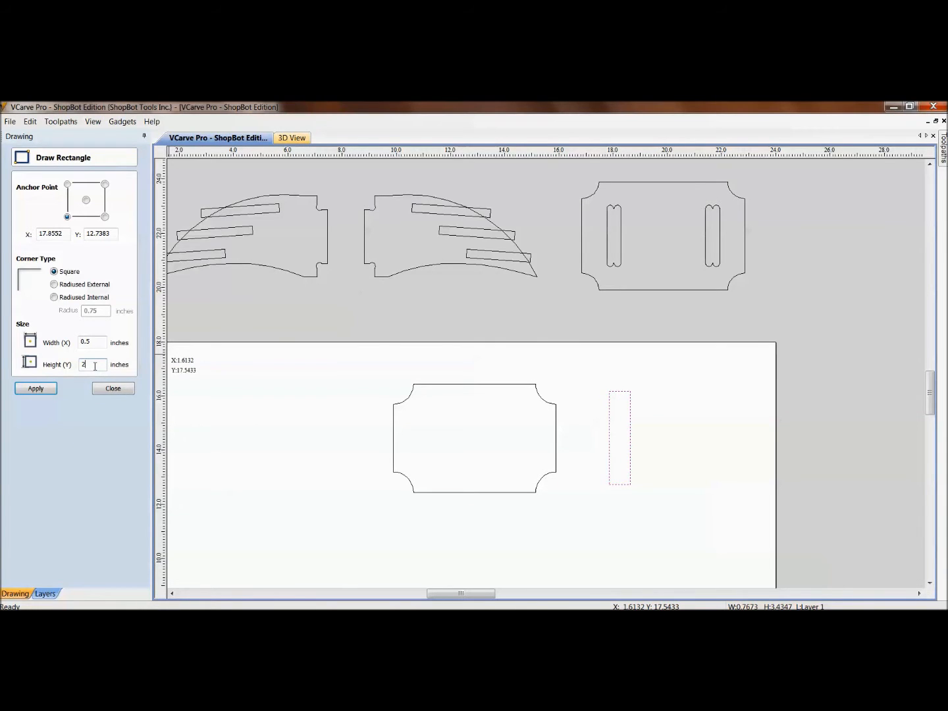
{"action": "type", "text": "+.01="}
{"action": "left_click", "coordinate": [35, 389]}
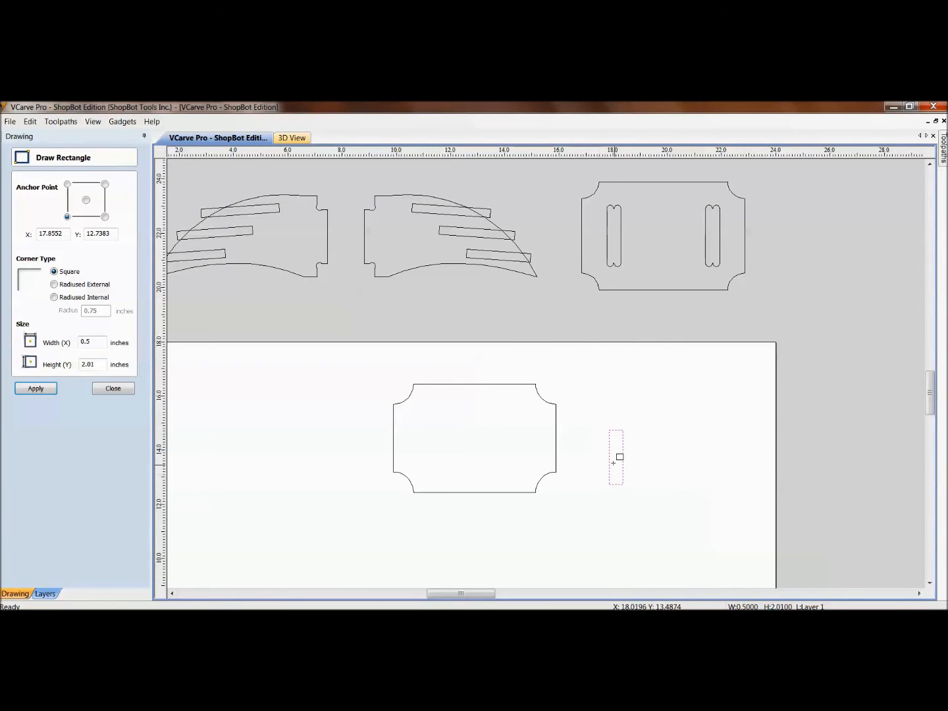
{"action": "scroll", "coordinate": [616, 455], "scroll_direction": "up", "scroll_amount": 1}
{"action": "left_click", "coordinate": [122, 389]}
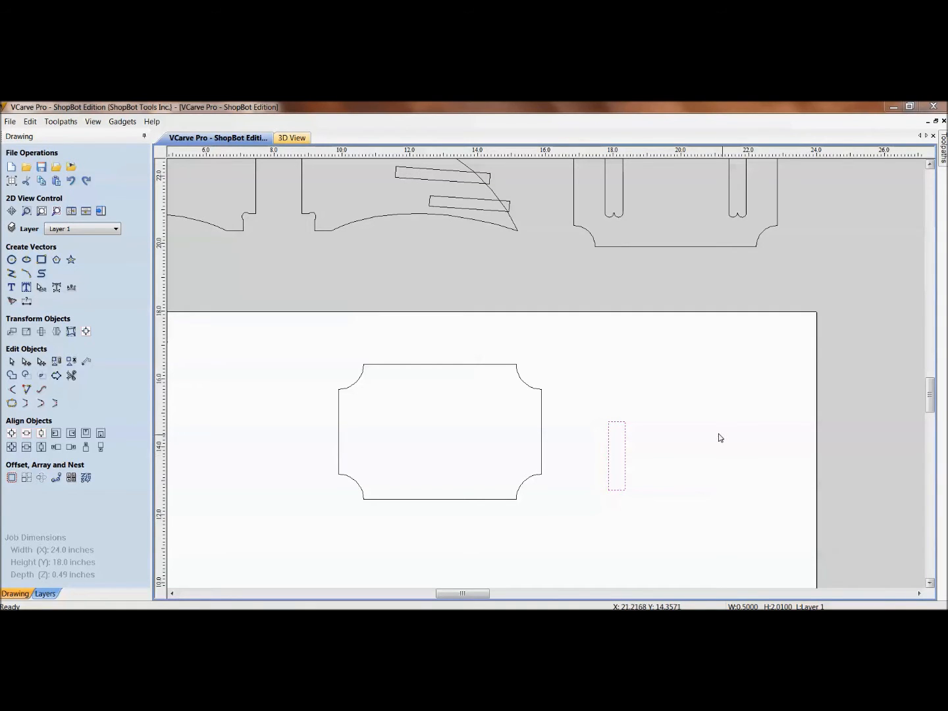
- Apply T-Bone fillets with a tool radius of .125/2, giving 0.0625 inches, to the two upper corners of the slot rectangle
{"action": "middle_click_drag", "start_coordinate": [636, 190], "coordinate": [626, 333]}
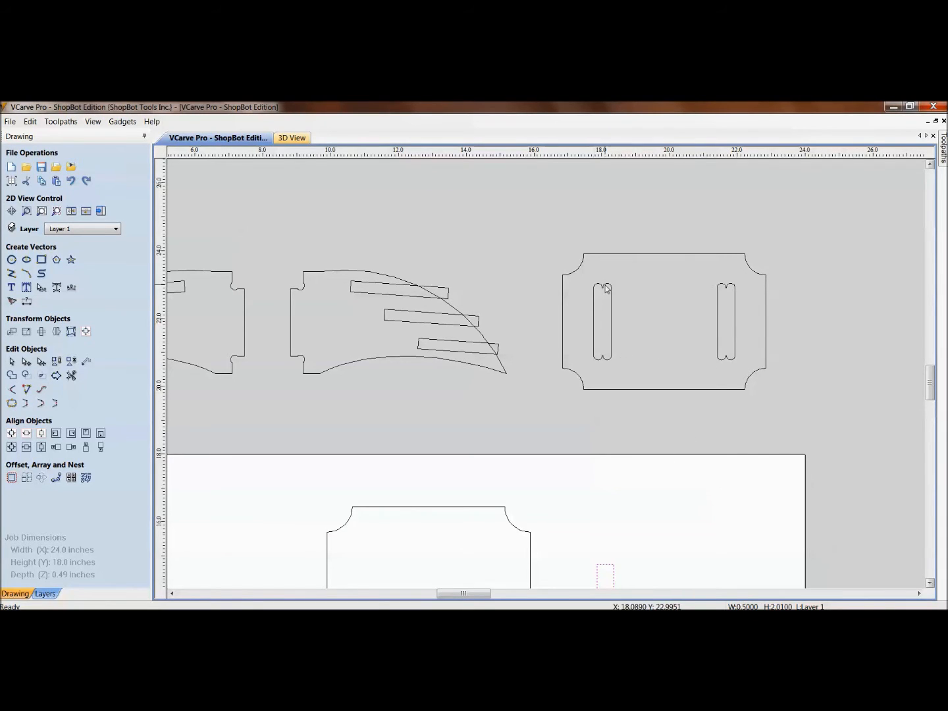
{"action": "scroll", "coordinate": [703, 329], "scroll_direction": "down", "scroll_amount": 4}
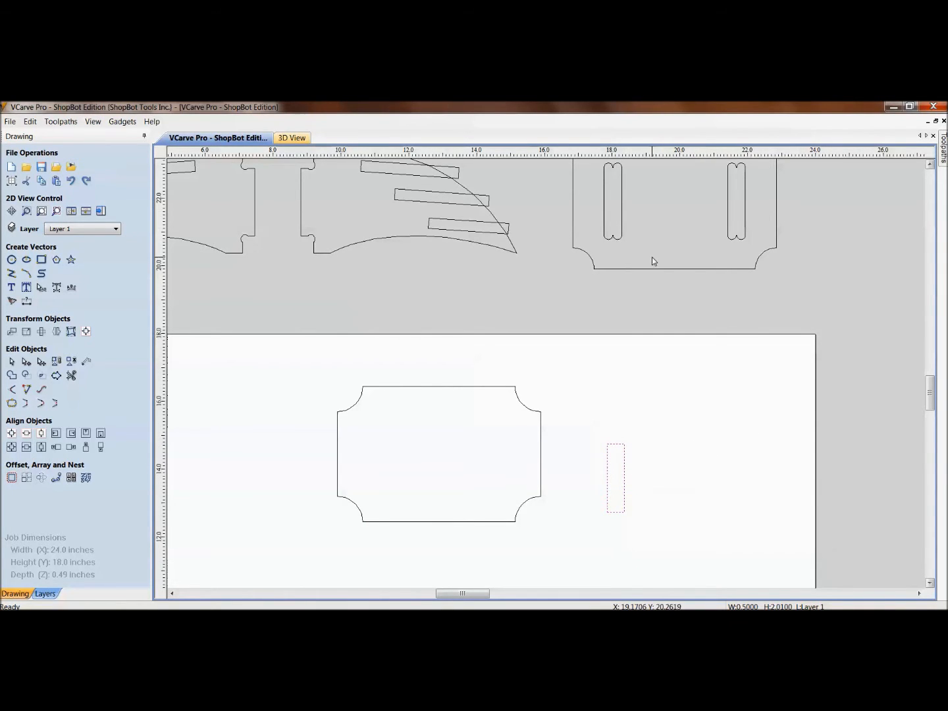
{"action": "scroll", "coordinate": [654, 281], "scroll_direction": "up", "scroll_amount": 1}
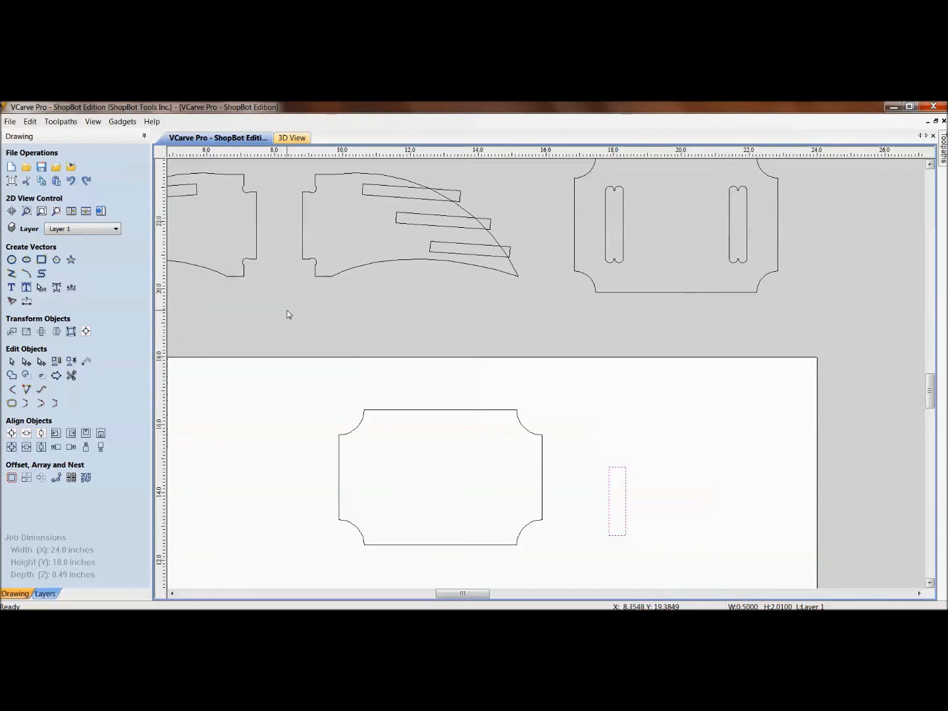
{"action": "left_click", "coordinate": [26, 403]}
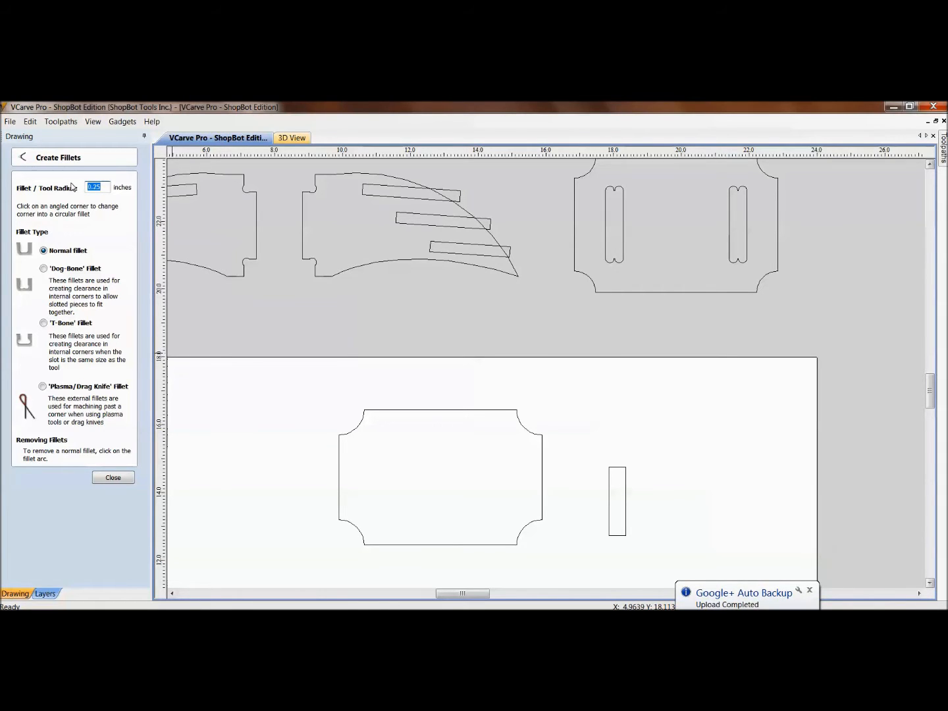
{"action": "type", "text": "."}
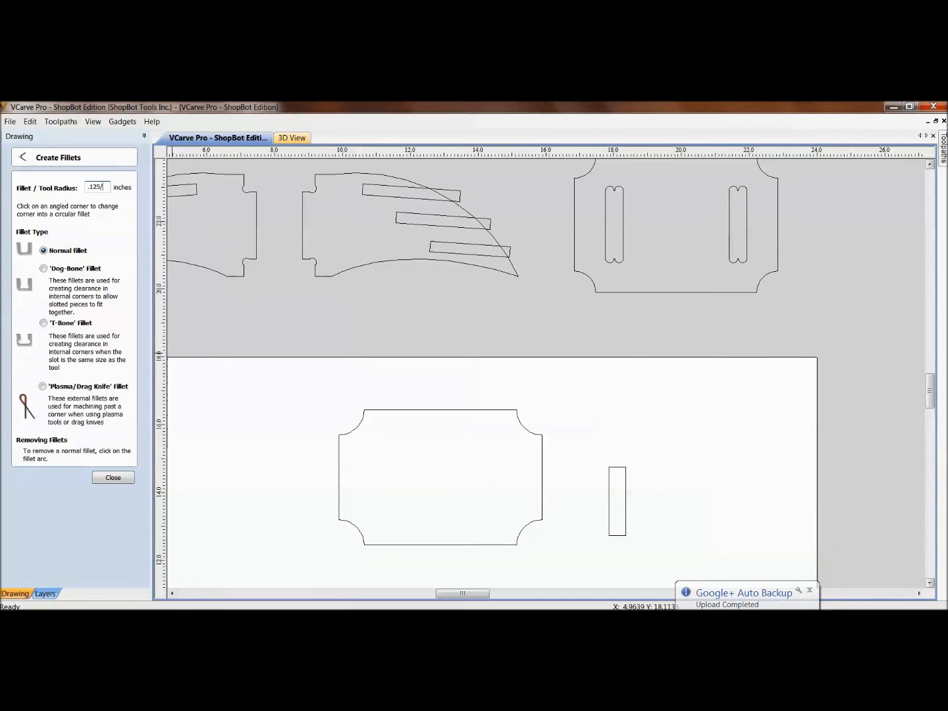
{"action": "key", "text": "equal"}
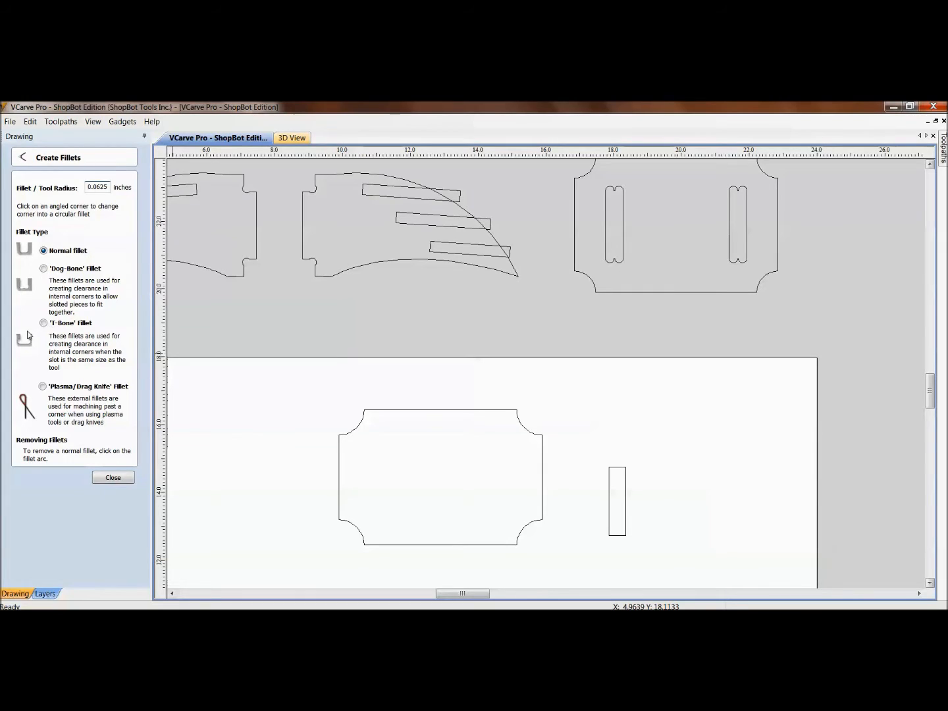
{"action": "left_click", "coordinate": [44, 270]}
{"action": "scroll", "coordinate": [547, 369], "scroll_direction": "up", "scroll_amount": 3}
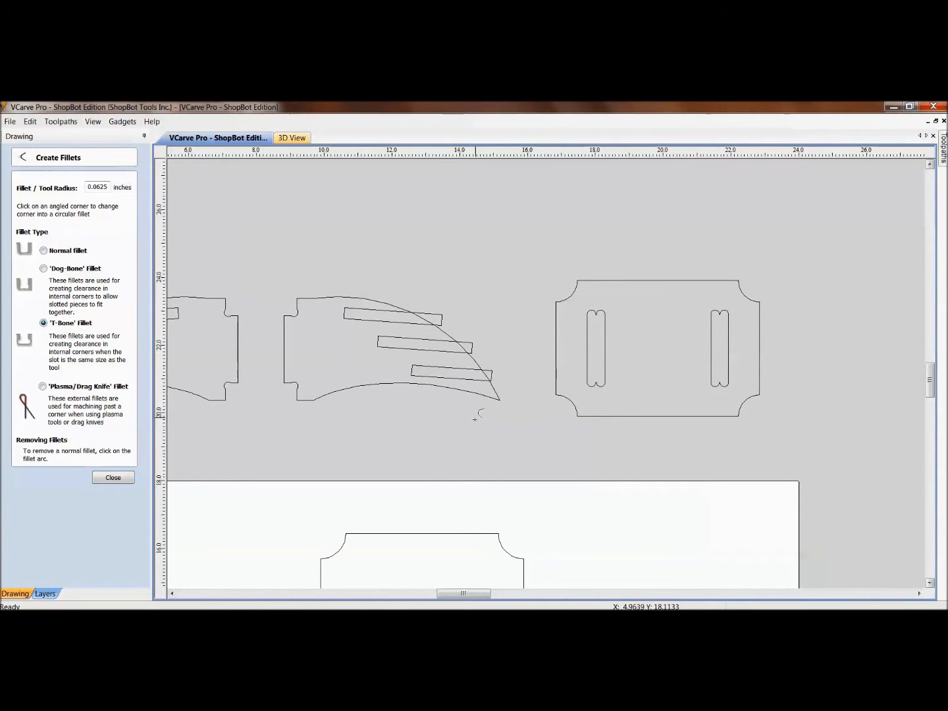
{"action": "scroll", "coordinate": [461, 566], "scroll_direction": "down", "scroll_amount": 3}
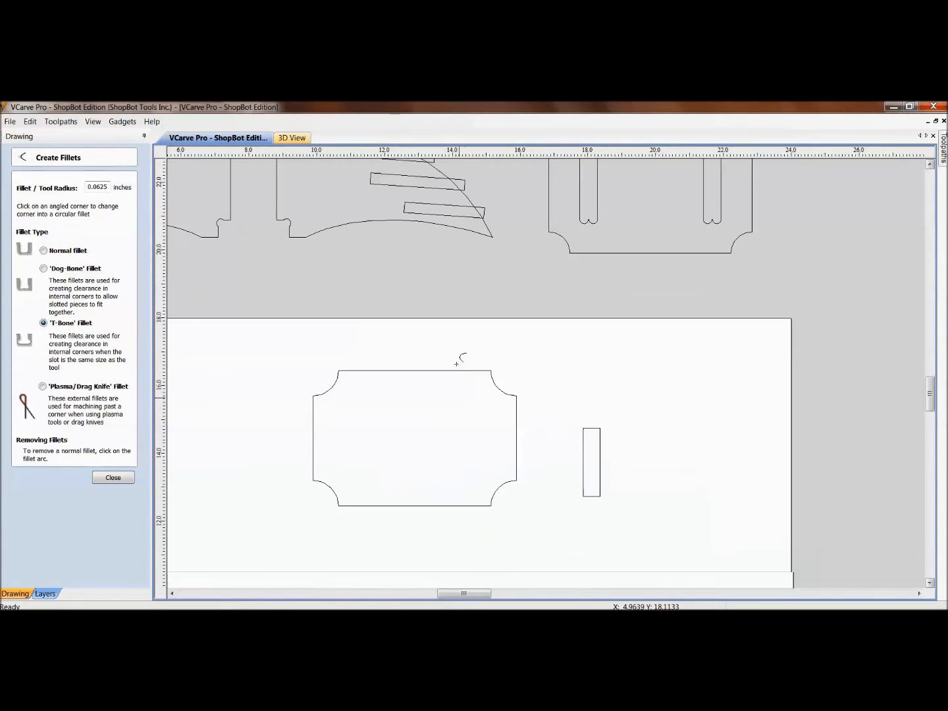
{"action": "scroll", "coordinate": [594, 404], "scroll_direction": "up", "scroll_amount": 3}
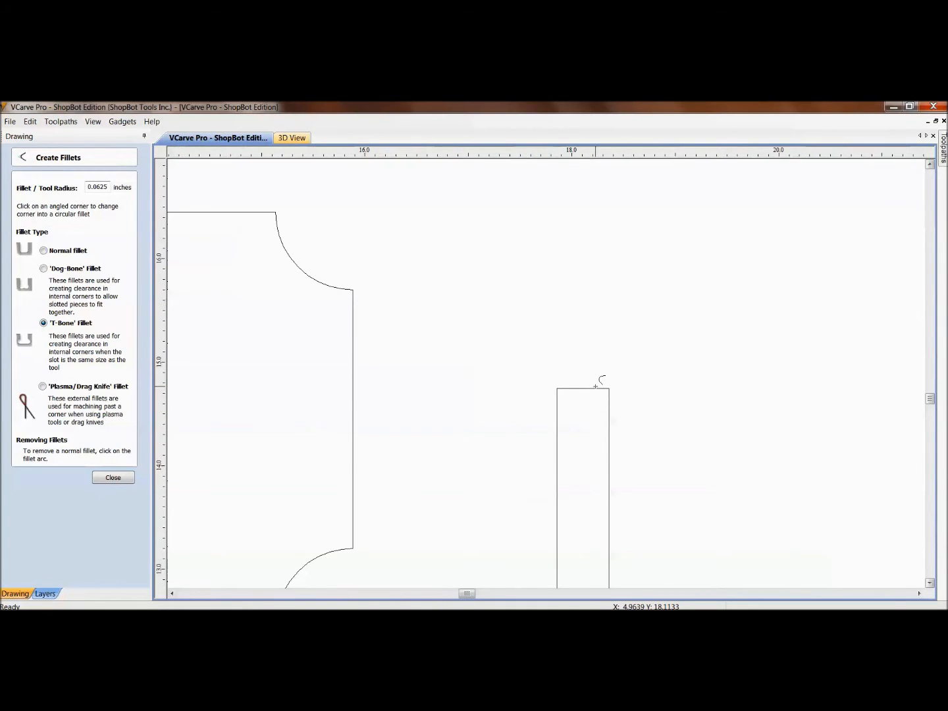
{"action": "left_click", "coordinate": [606, 388]}
{"action": "left_click", "coordinate": [560, 389]}
- Add the same T-Bone fillets to the two lower corners of the slot rectangle and finish filleting
{"action": "scroll", "coordinate": [566, 416], "scroll_direction": "down", "scroll_amount": 3}
{"action": "middle_click_drag", "start_coordinate": [595, 209], "coordinate": [554, 400]}
{"action": "scroll", "coordinate": [554, 400], "scroll_direction": "up", "scroll_amount": 3}
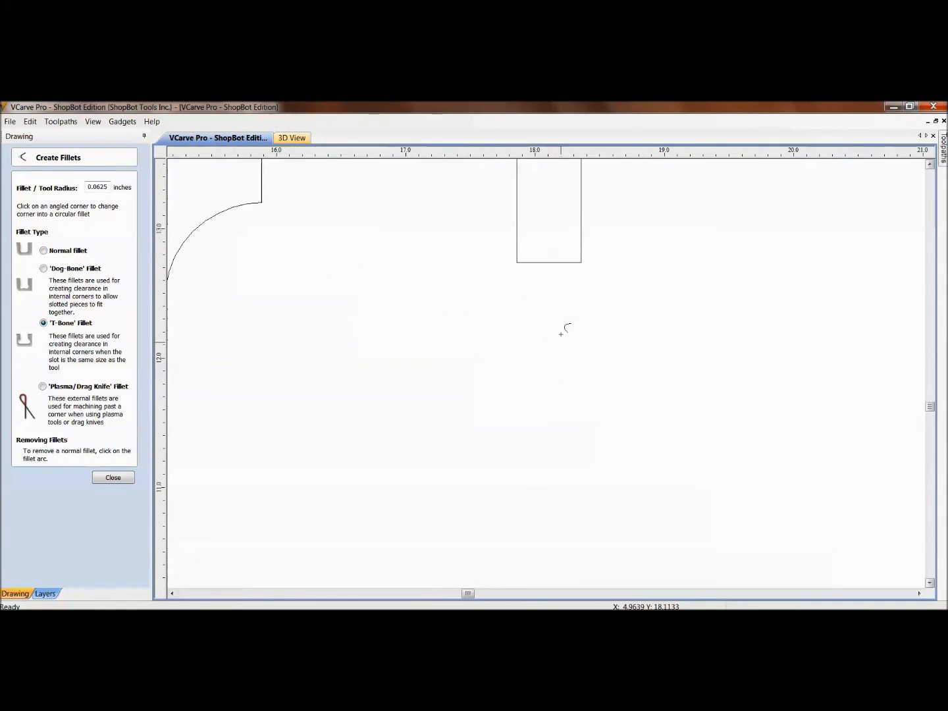
{"action": "left_click", "coordinate": [573, 261]}
{"action": "left_click", "coordinate": [523, 264]}
{"action": "scroll", "coordinate": [525, 394], "scroll_direction": "down", "scroll_amount": 2}
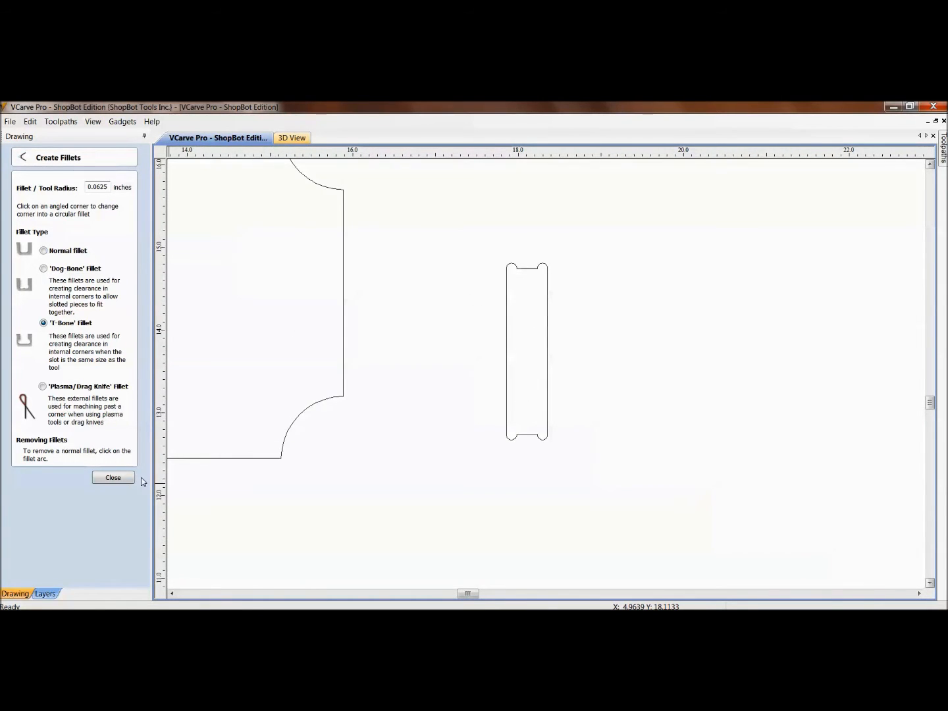
{"action": "middle_click_drag", "start_coordinate": [317, 334], "coordinate": [464, 553]}
{"action": "scroll", "coordinate": [453, 501], "scroll_direction": "down", "scroll_amount": 3}
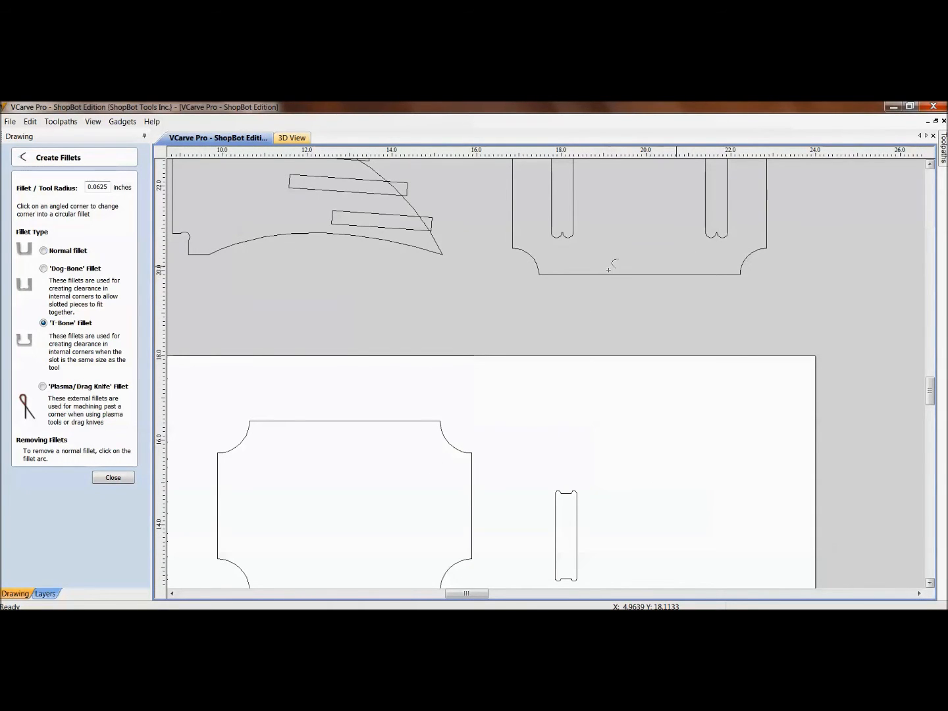
{"action": "left_click", "coordinate": [113, 477]}
- Undo the T-Bone fillets on the slot rectangle and look up the available undo and redo commands
{"action": "scroll", "coordinate": [400, 351], "scroll_direction": "down", "scroll_amount": 1}
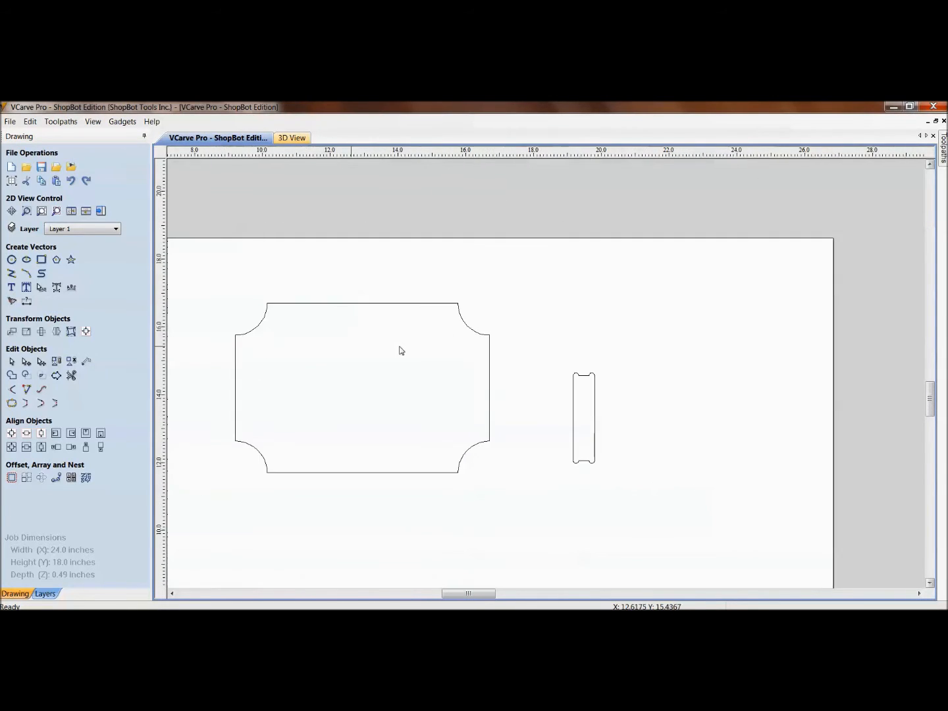
{"action": "scroll", "coordinate": [507, 406], "scroll_direction": "down", "scroll_amount": 1}
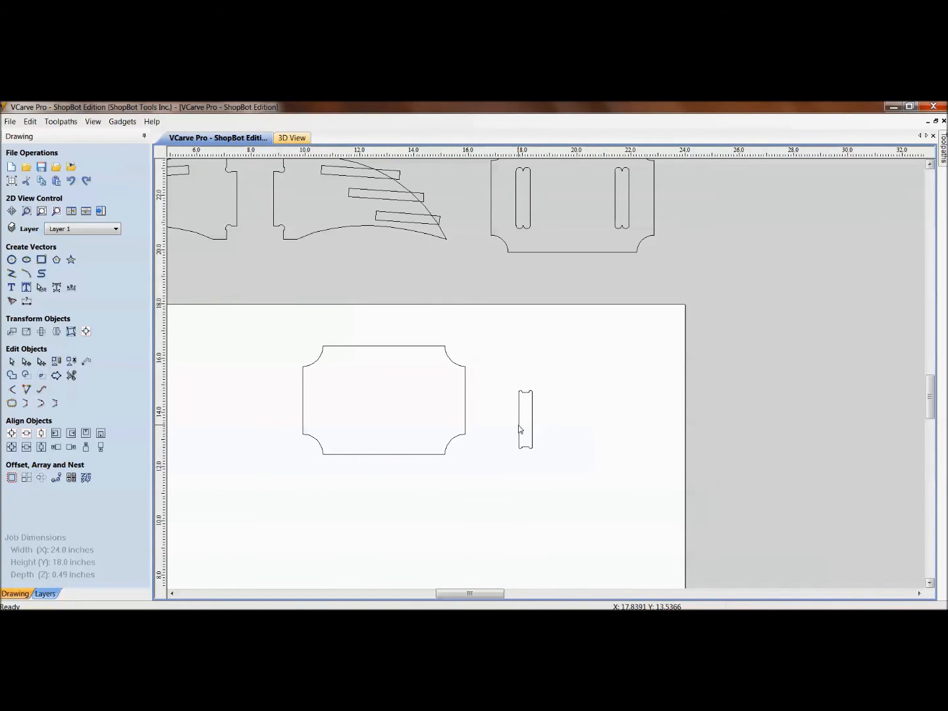
{"action": "left_click_drag", "start_coordinate": [538, 456], "coordinate": [526, 441]}
{"action": "scroll", "coordinate": [520, 428], "scroll_direction": "up", "scroll_amount": 3}
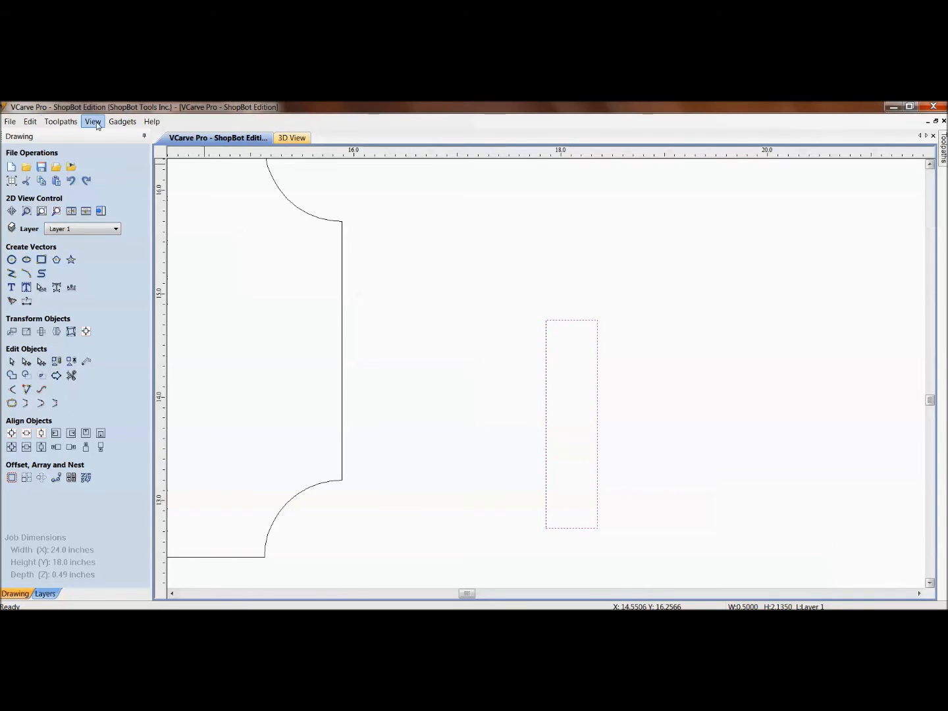
{"action": "left_click", "coordinate": [30, 122]}
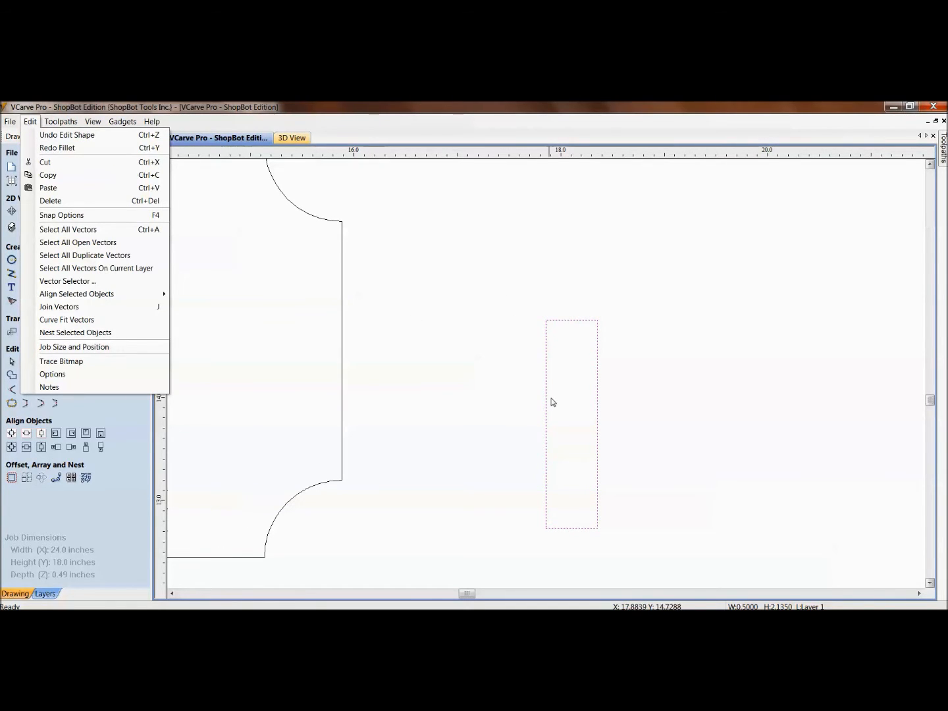
{"action": "left_click", "coordinate": [364, 537]}
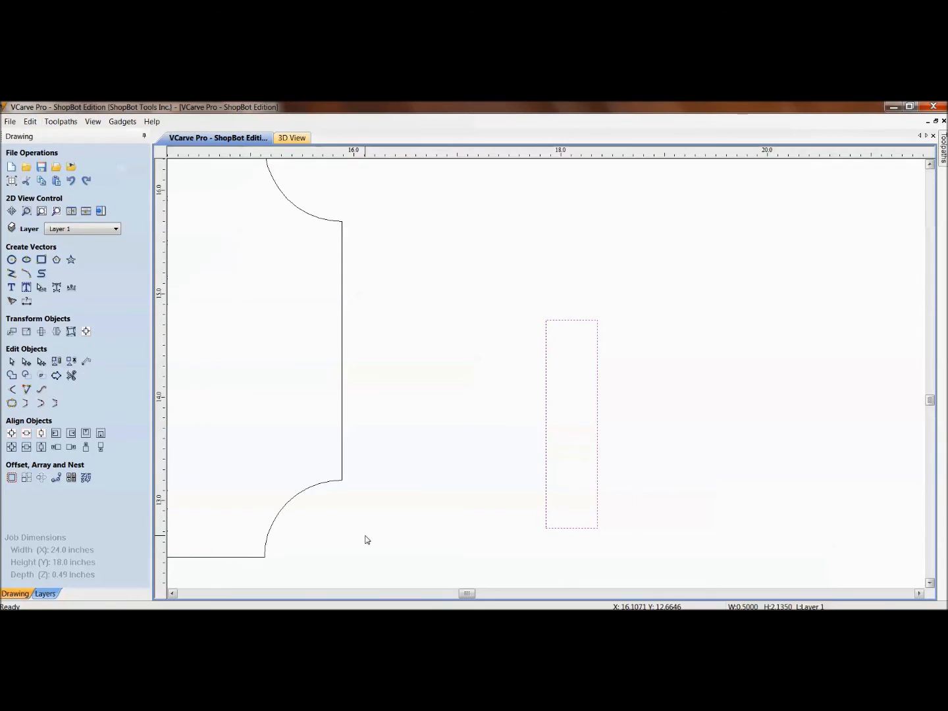
- Switch to Adobe Reader, read V Carve Pro Shortcuts.pdf down to the undo, redo and copy shortcuts, and close it
{"action": "scroll", "coordinate": [356, 530], "scroll_direction": "down", "scroll_amount": 2}
{"action": "scroll", "coordinate": [356, 530], "scroll_direction": "down", "scroll_amount": 4}
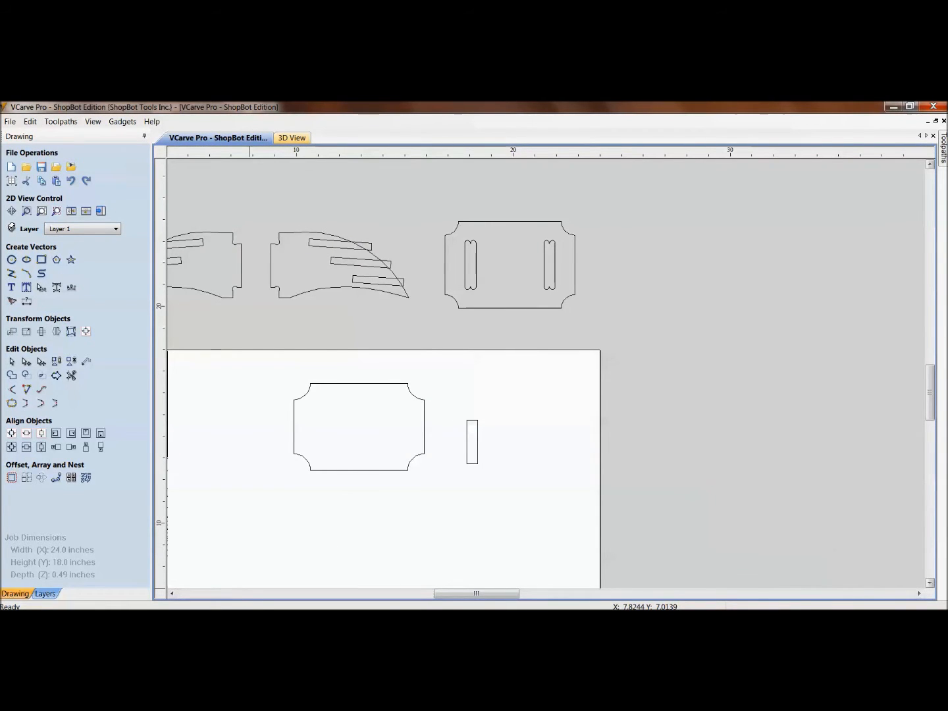
{"action": "left_click", "coordinate": [194, 549]}
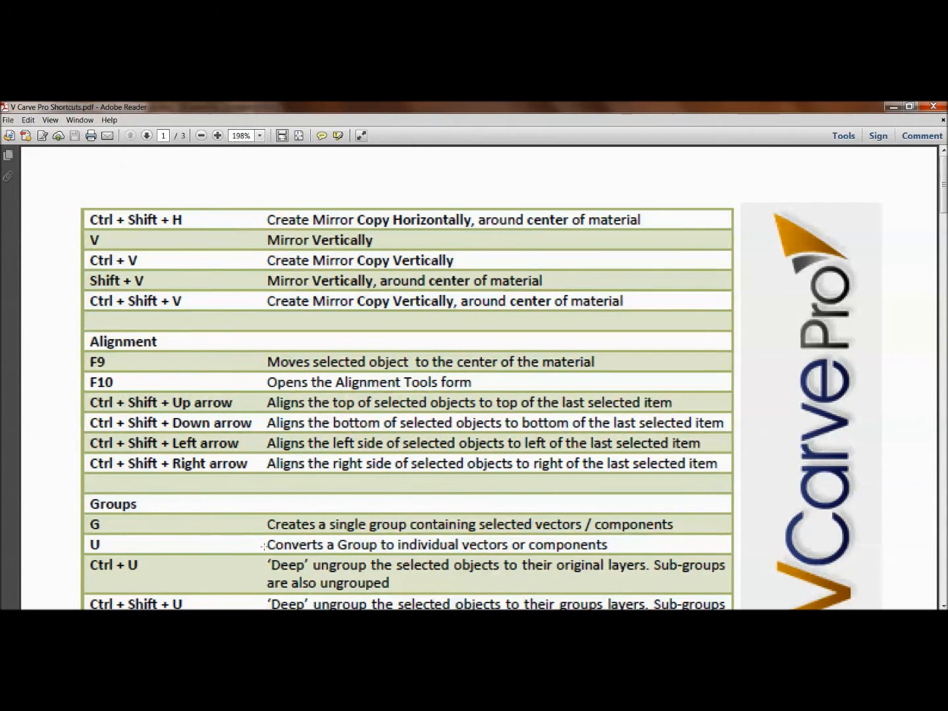
{"action": "scroll", "coordinate": [238, 455], "scroll_direction": "down", "scroll_amount": 5}
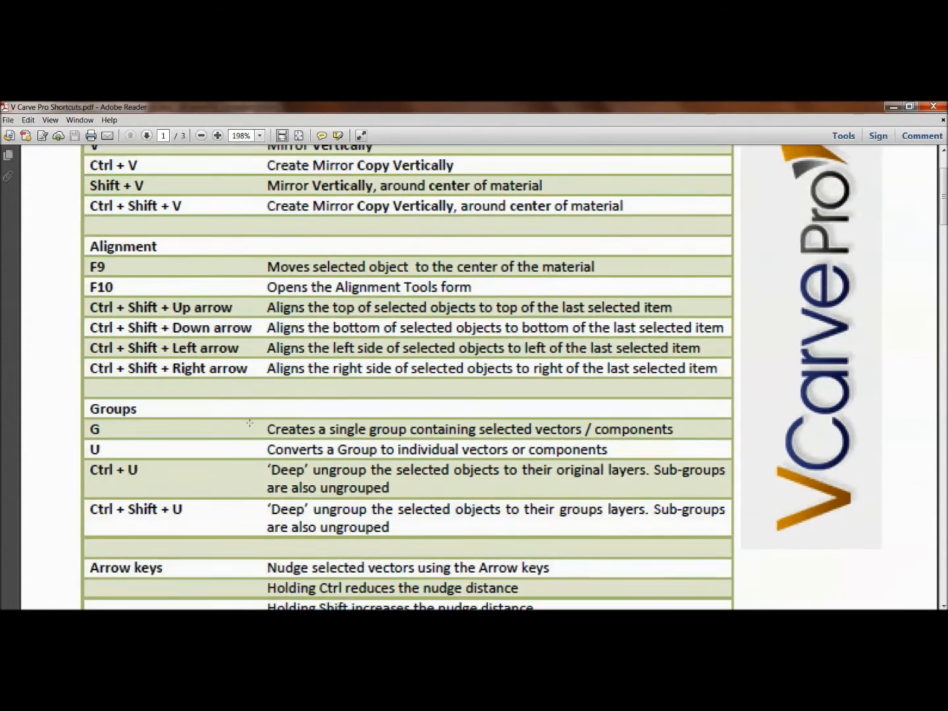
{"action": "scroll", "coordinate": [238, 455], "scroll_direction": "down", "scroll_amount": 4}
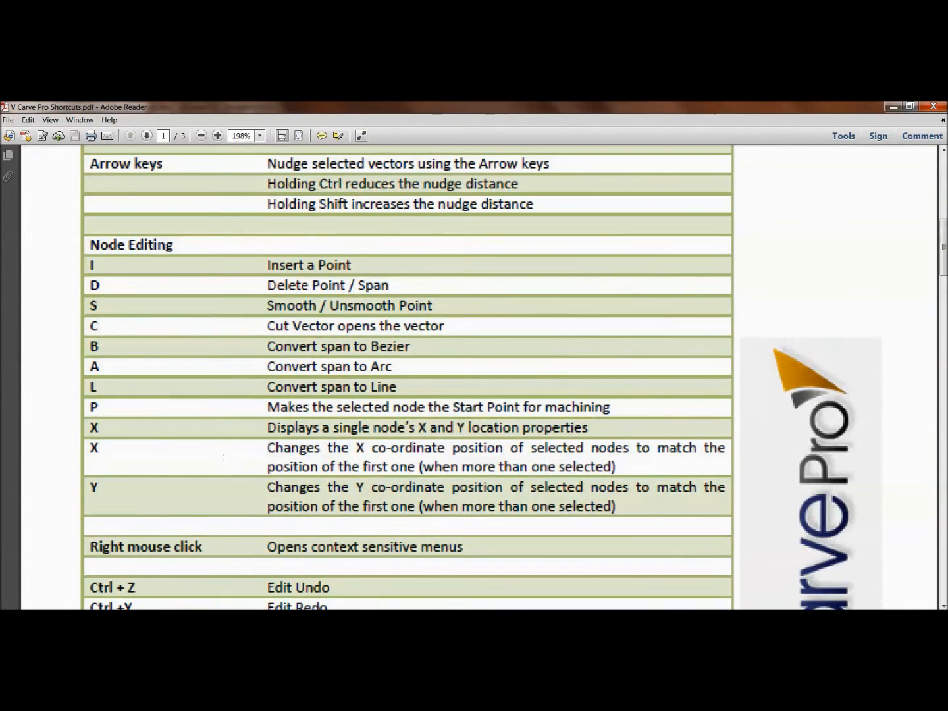
{"action": "scroll", "coordinate": [223, 457], "scroll_direction": "down", "scroll_amount": 1}
{"action": "scroll", "coordinate": [137, 390], "scroll_direction": "down", "scroll_amount": 2}
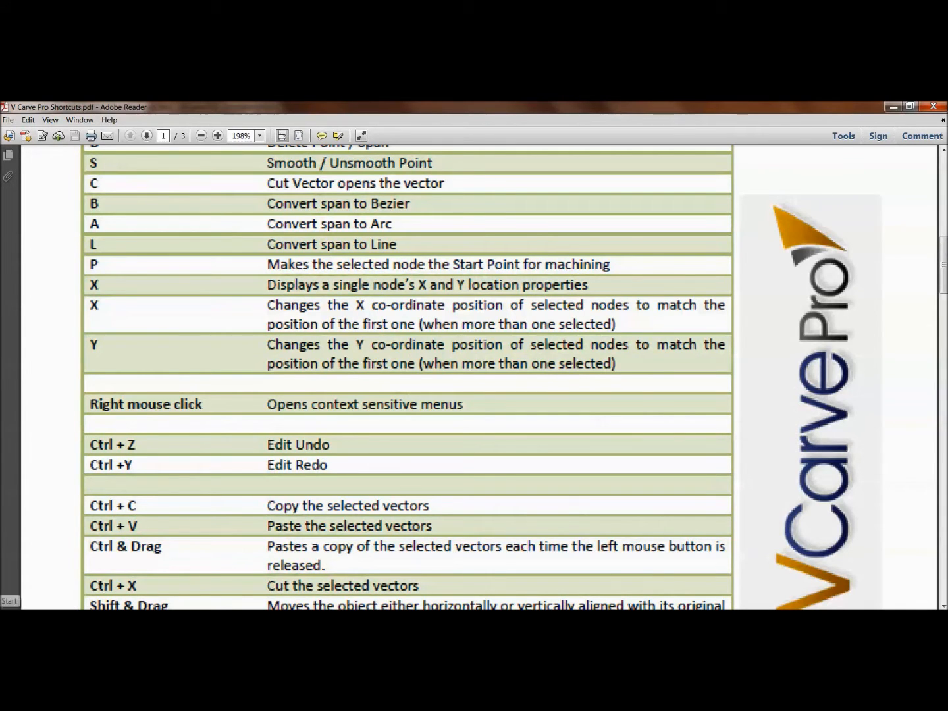
{"action": "left_click", "coordinate": [933, 106]}
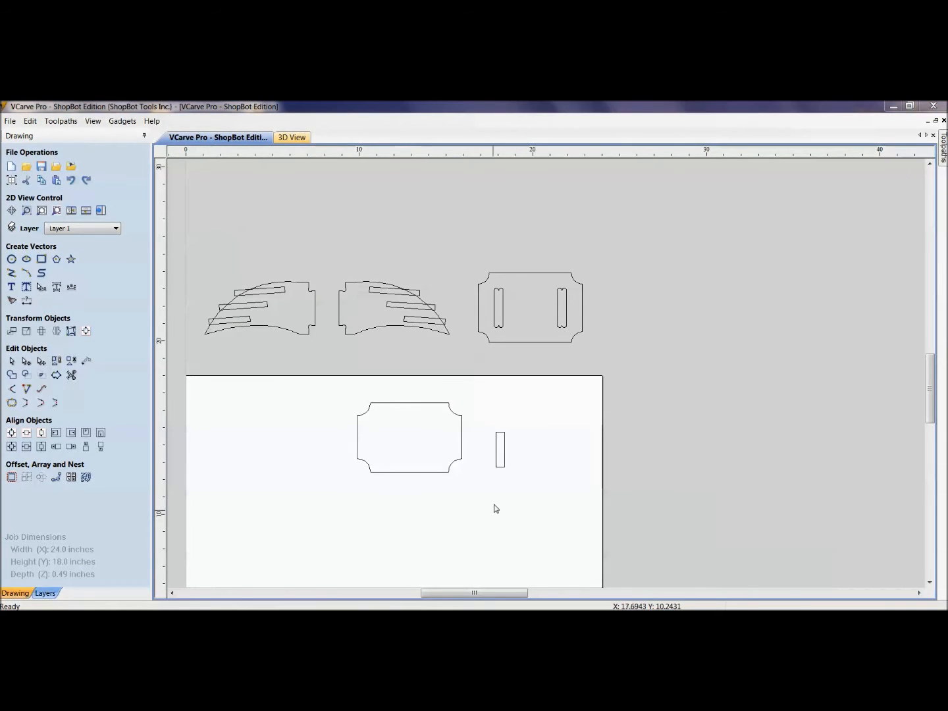
{"action": "left_click", "coordinate": [521, 463]}
{"action": "scroll", "coordinate": [523, 462], "scroll_direction": "up", "scroll_amount": 3}
{"action": "scroll", "coordinate": [533, 464], "scroll_direction": "up", "scroll_amount": 3}
{"action": "middle_click_drag", "start_coordinate": [536, 465], "coordinate": [567, 431]}
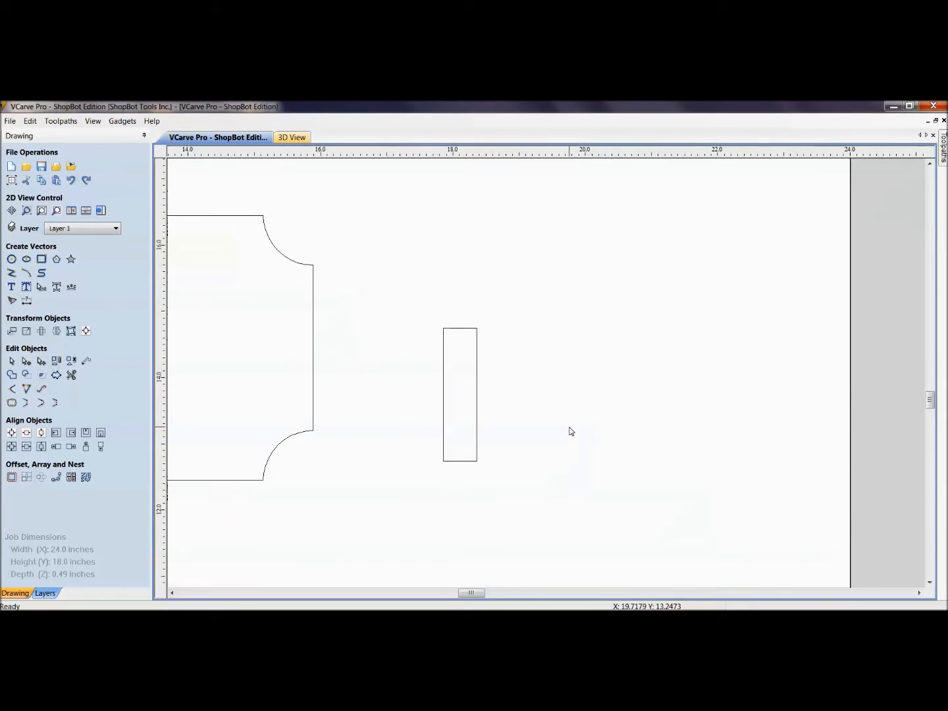
{"action": "scroll", "coordinate": [472, 436], "scroll_direction": "down", "scroll_amount": 5}
{"action": "mouse_move", "coordinate": [379, 466]}
{"action": "middle_mouse_down"}
{"action": "mouse_move", "coordinate": [447, 470]}
{"action": "mouse_move", "coordinate": [473, 376]}
{"action": "middle_mouse_up"}
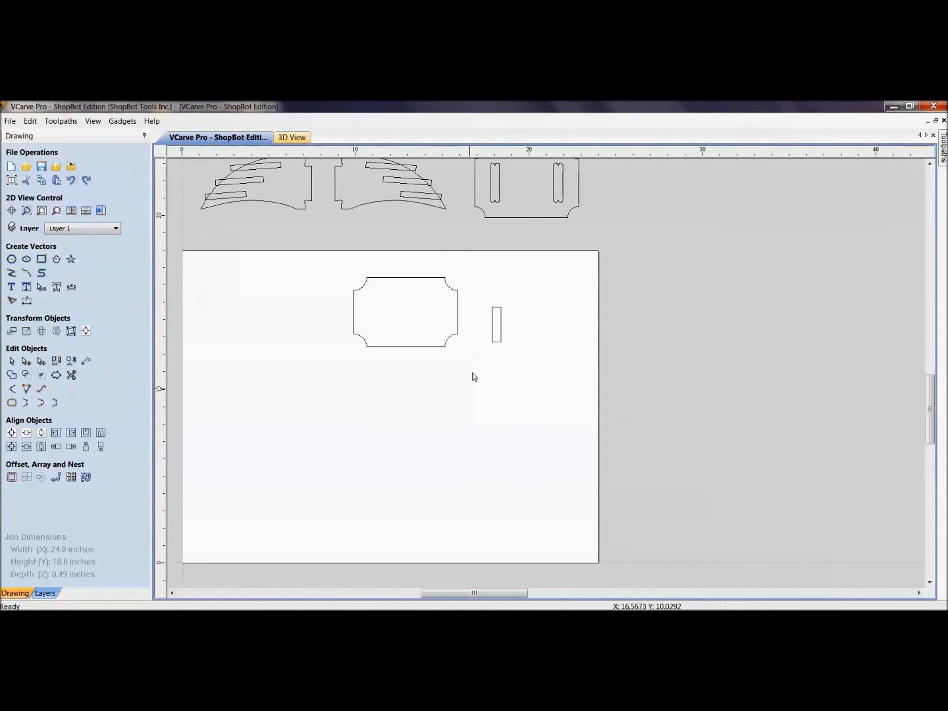
- Apply T-Bone fillets with a .0625 inch tool radius to all four corners of the slot rectangle and finish filleting
{"action": "scroll", "coordinate": [462, 424], "scroll_direction": "up", "scroll_amount": 1}
{"action": "mouse_move", "coordinate": [462, 424]}
{"action": "middle_mouse_down"}
{"action": "mouse_move", "coordinate": [489, 437]}
{"action": "mouse_move", "coordinate": [424, 387]}
{"action": "middle_mouse_up"}
{"action": "scroll", "coordinate": [489, 436], "scroll_direction": "up", "scroll_amount": 3}
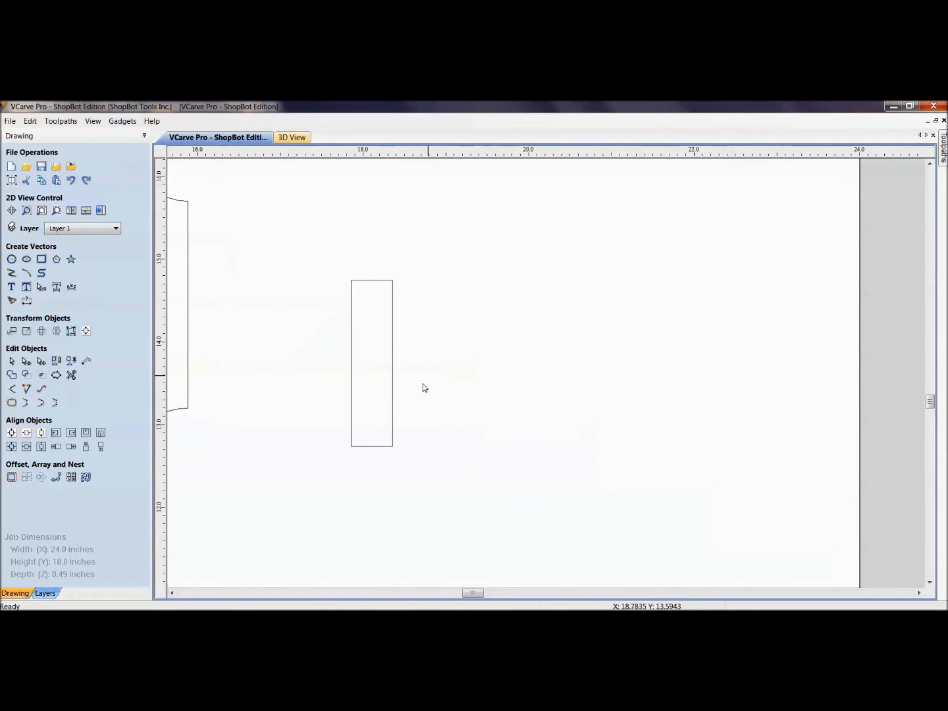
{"action": "left_click", "coordinate": [8, 391]}
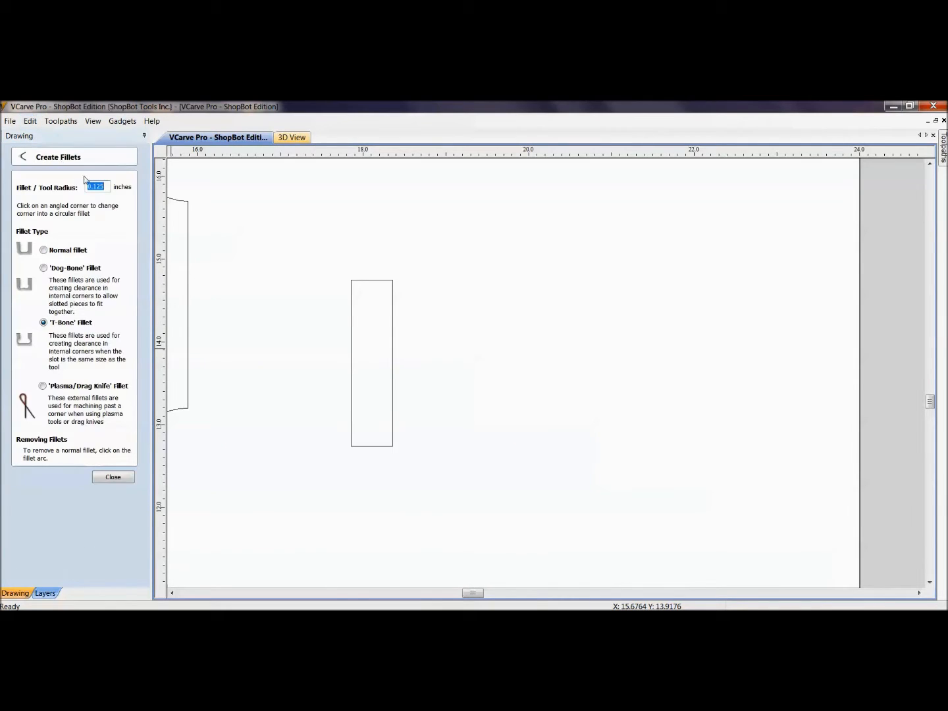
{"action": "type", "text": ".06"}
{"action": "left_click", "coordinate": [380, 279]}
{"action": "left_click", "coordinate": [363, 280]}
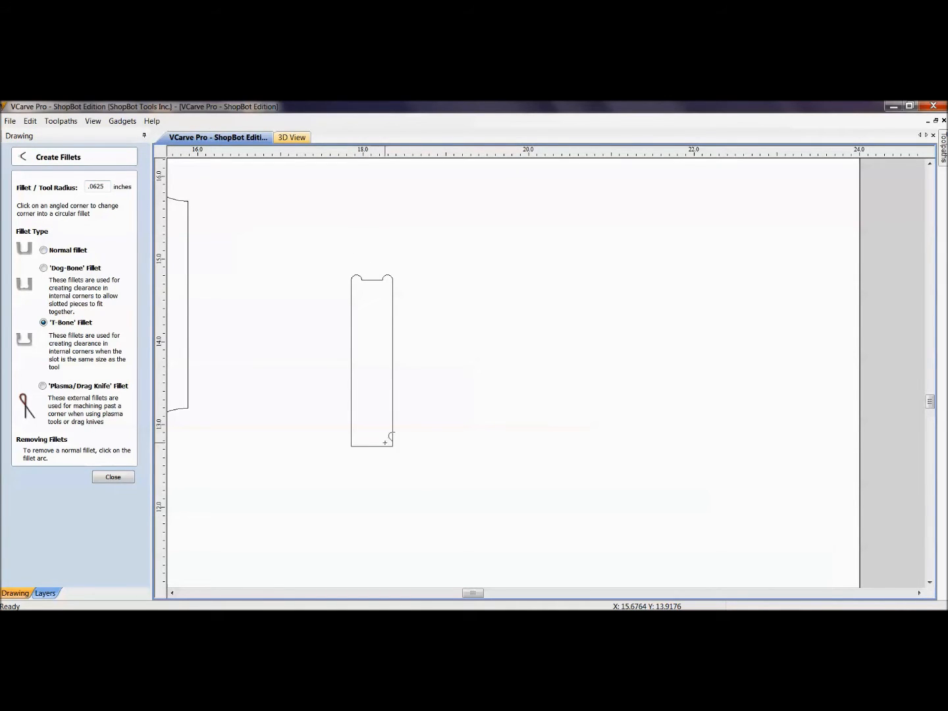
{"action": "left_click", "coordinate": [387, 448]}
{"action": "left_click", "coordinate": [360, 447]}
{"action": "left_click", "coordinate": [113, 477]}
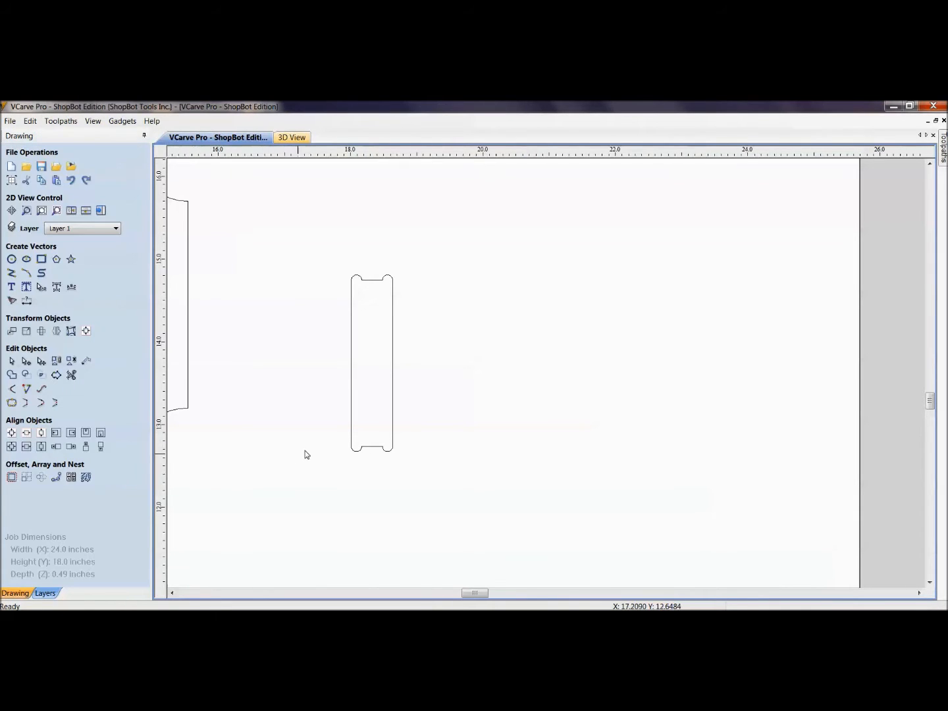
{"action": "scroll", "coordinate": [306, 451], "scroll_direction": "down", "scroll_amount": 3}
{"action": "left_click", "coordinate": [354, 428]}
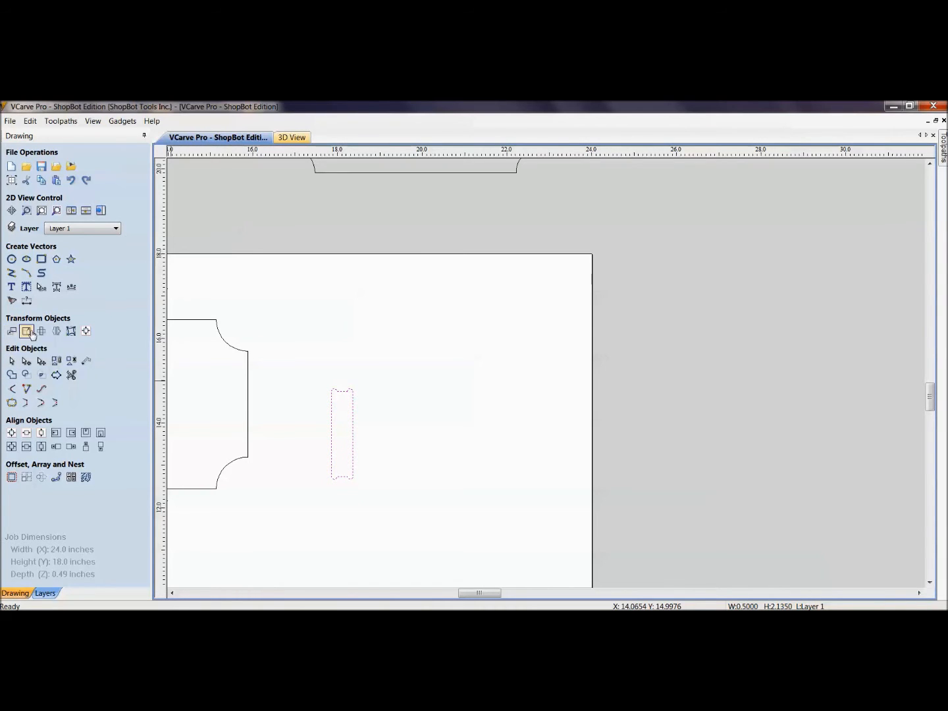
{"action": "left_click", "coordinate": [56, 332]}
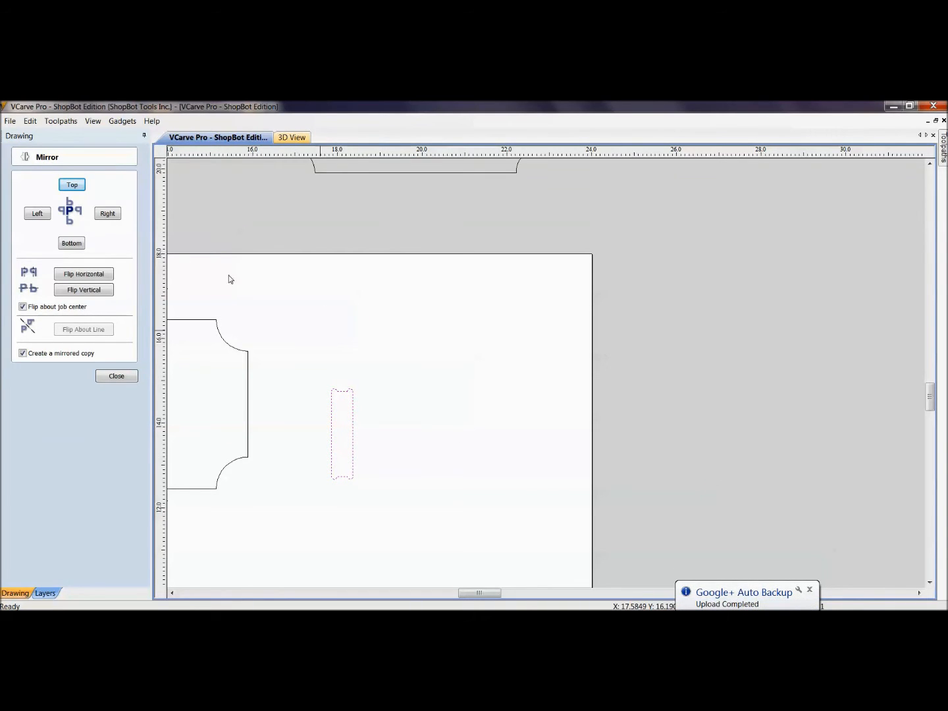
{"action": "left_click", "coordinate": [116, 376]}
- Array copy the filleted slot into 1 row and 2 columns, with a horizontal gap of 3.125 inches
{"action": "left_click_drag", "start_coordinate": [364, 484], "coordinate": [341, 468]}
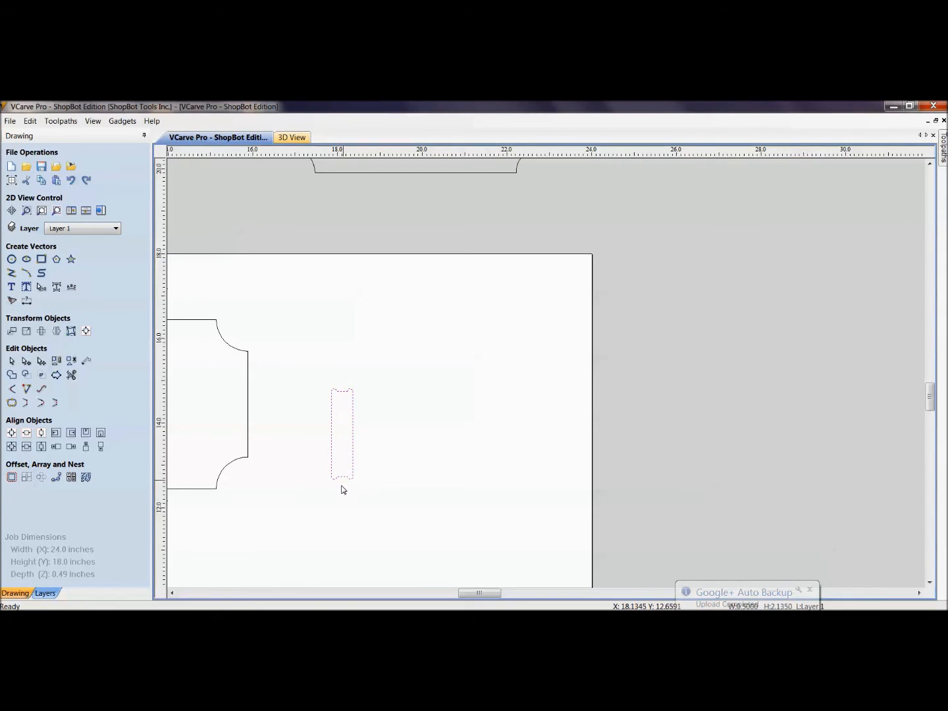
{"action": "left_click", "coordinate": [27, 477]}
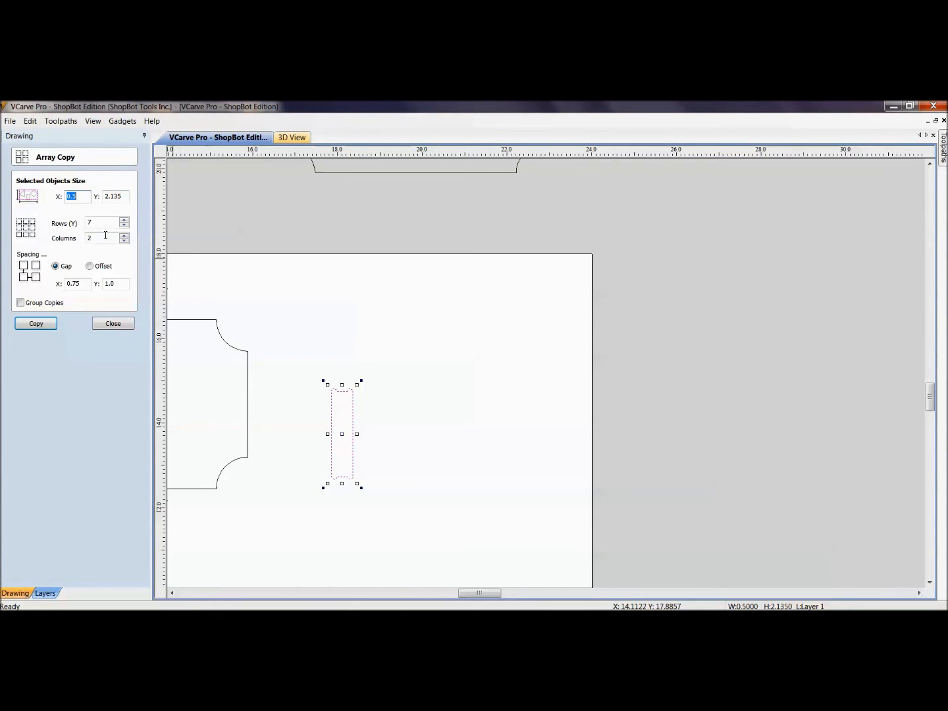
{"action": "double_click", "coordinate": [89, 222]}
{"action": "type", "text": "1"}
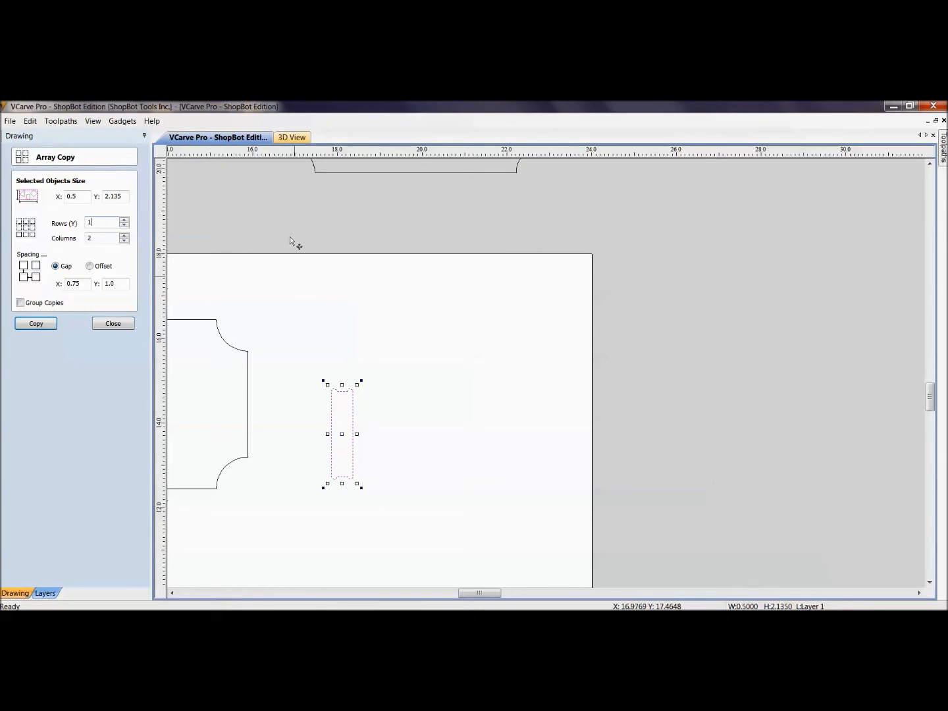
{"action": "left_click", "coordinate": [93, 242]}
{"action": "left_click", "coordinate": [90, 267]}
{"action": "left_click", "coordinate": [39, 326]}
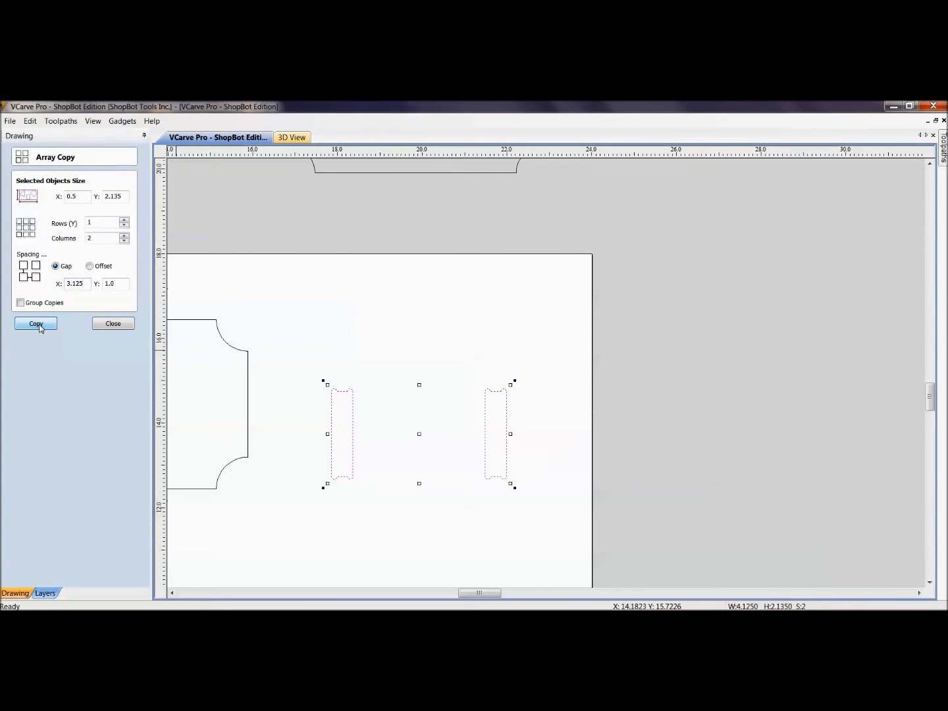
- Finish the array copy, measure the horizontal gap between the inner lower corners of the two slots, and inspect the parts
{"action": "left_click", "coordinate": [120, 326]}
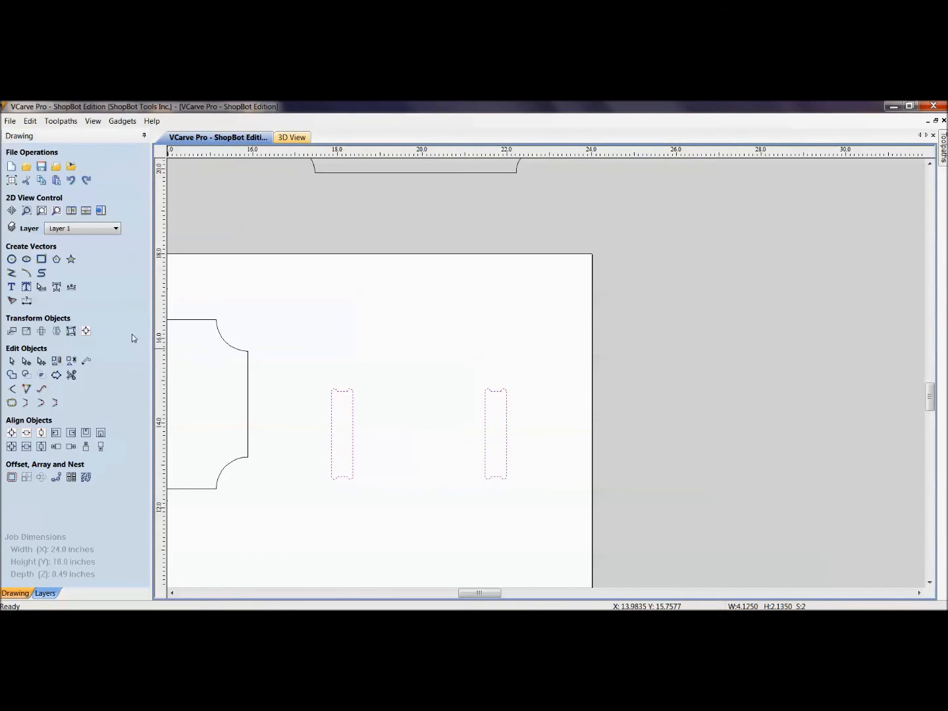
{"action": "left_click", "coordinate": [86, 363]}
{"action": "scroll", "coordinate": [351, 478], "scroll_direction": "up", "scroll_amount": 2}
{"action": "left_click_drag", "start_coordinate": [350, 477], "coordinate": [673, 477]}
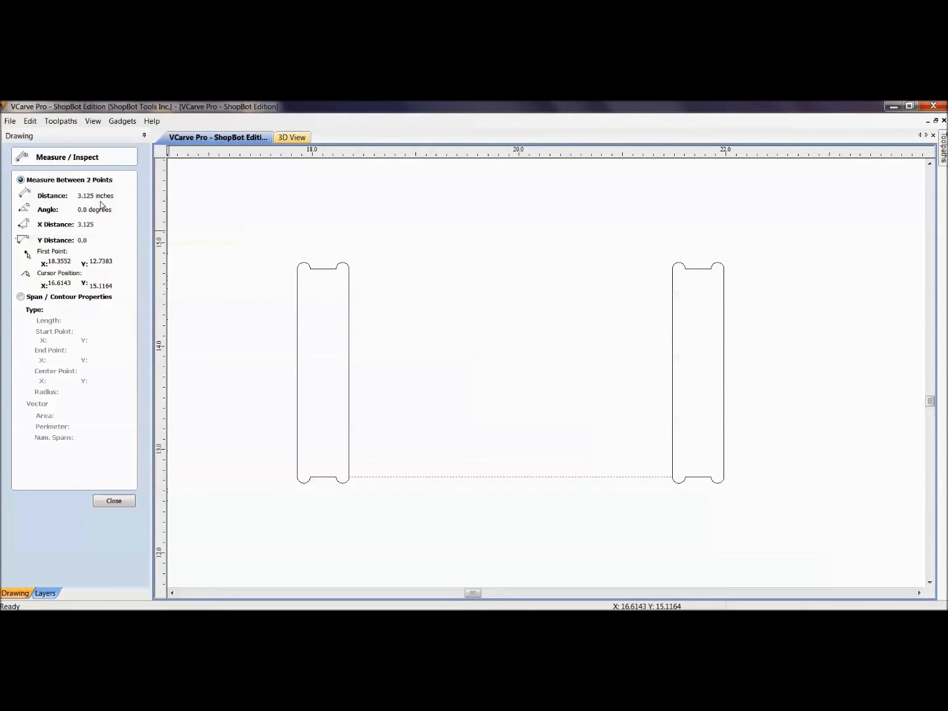
{"action": "scroll", "coordinate": [253, 217], "scroll_direction": "down", "scroll_amount": 3}
{"action": "middle_click_drag", "start_coordinate": [255, 218], "coordinate": [322, 540]}
{"action": "middle_click_drag", "start_coordinate": [415, 185], "coordinate": [483, 433]}
{"action": "scroll", "coordinate": [483, 431], "scroll_direction": "down", "scroll_amount": 4}
{"action": "middle_click_drag", "start_coordinate": [418, 471], "coordinate": [516, 279]}
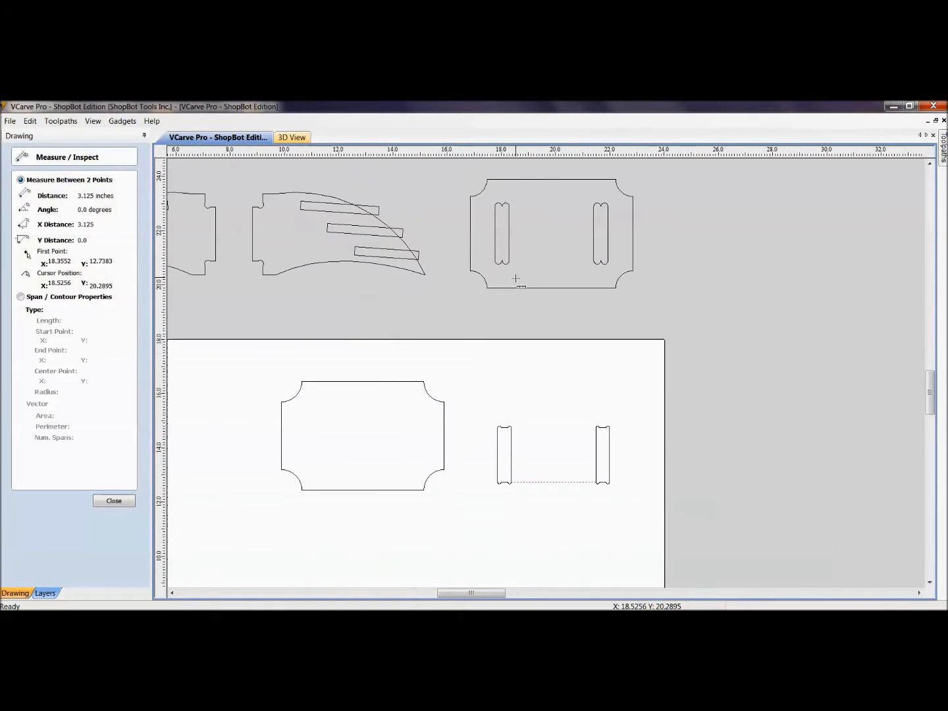
{"action": "scroll", "coordinate": [516, 278], "scroll_direction": "down", "scroll_amount": 1}
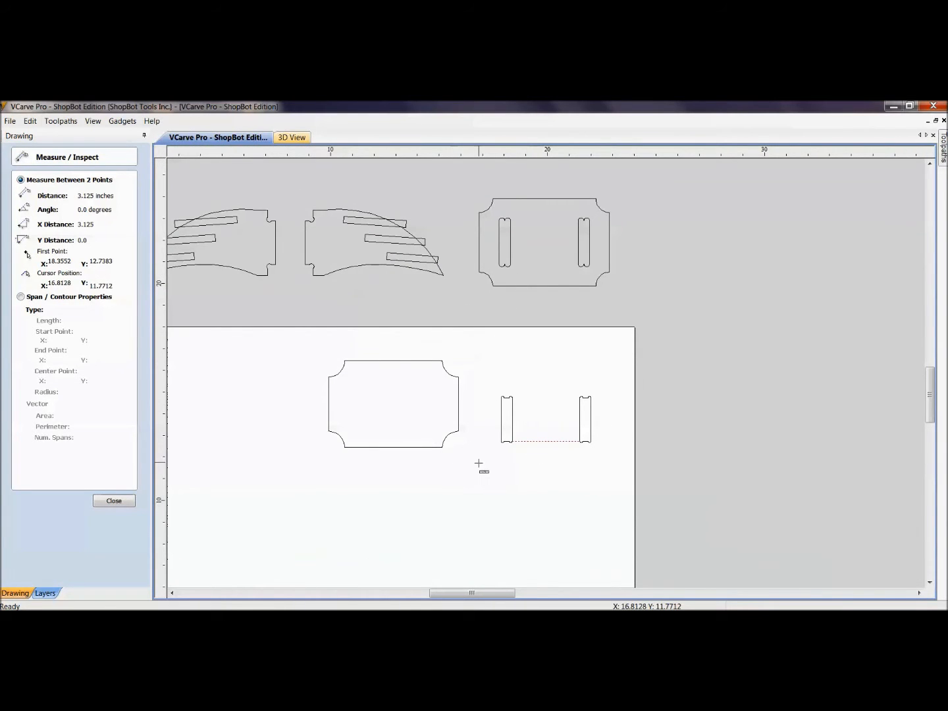
{"action": "key", "text": "Escape"}
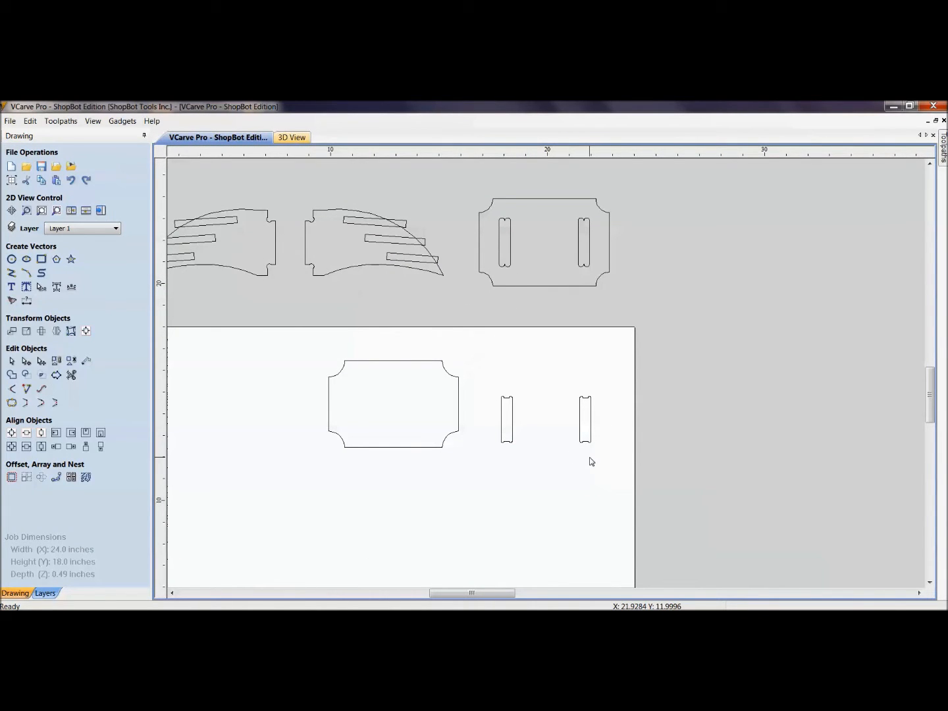
- Select both filleted slots and review the available Alignment Tools
{"action": "left_click_drag", "start_coordinate": [592, 457], "coordinate": [497, 386]}
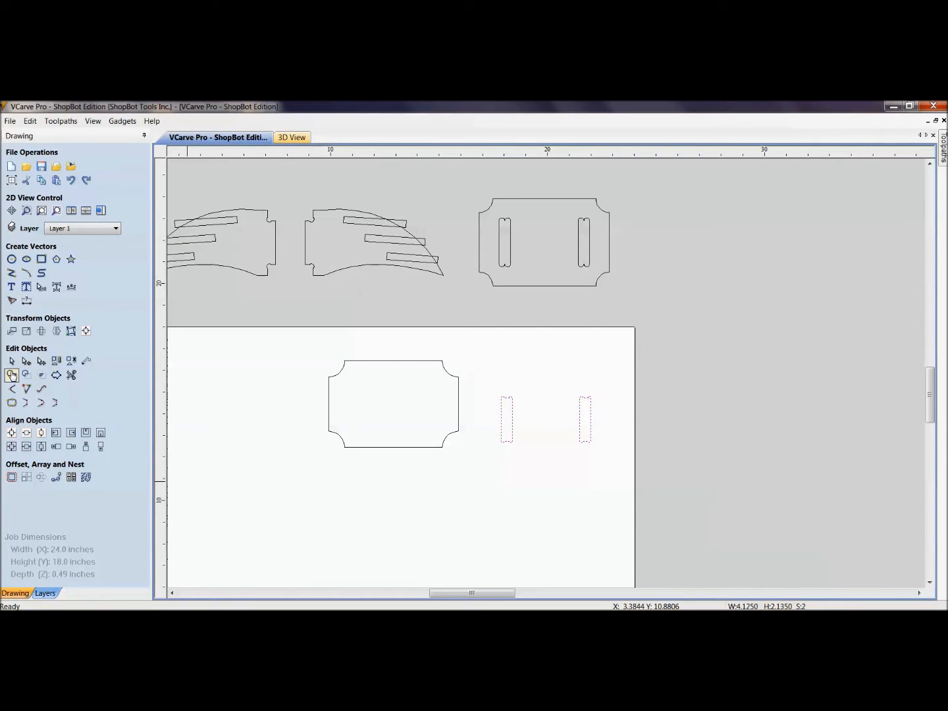
{"action": "left_click", "coordinate": [85, 332]}
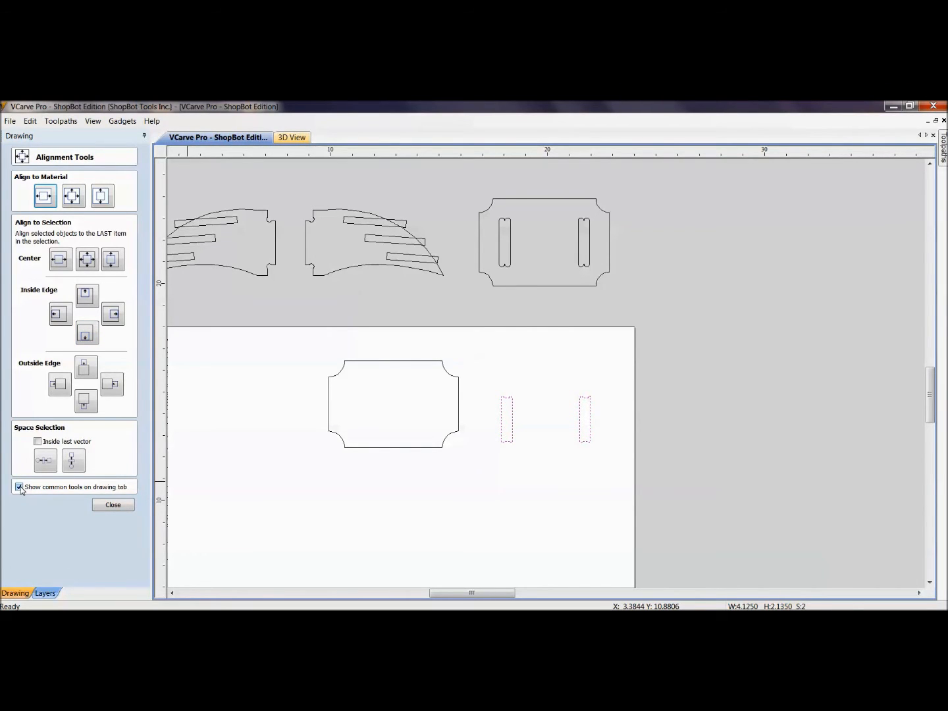
{"action": "left_click", "coordinate": [127, 507]}
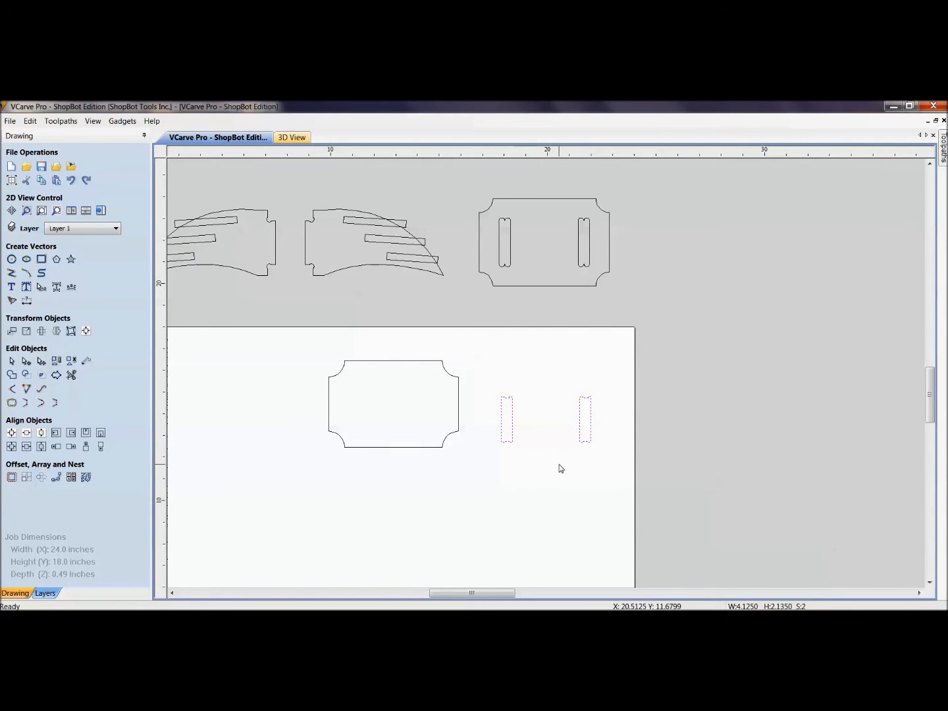
- Nudge the two selected slots left toward the plate and slightly down
{"action": "key", "text": "Left"}
{"action": "key", "text": "Left"}
{"action": "key", "text": "Left"}
{"action": "key", "text": "Left"}
{"action": "key", "text": "Left"}
{"action": "key", "text": "Down"}
{"action": "key", "text": "Down"}
{"action": "key", "text": "Left"}
{"action": "key", "text": "Left"}
{"action": "key", "text": "Left"}
{"action": "key", "text": "Down"}
{"action": "key", "text": "Down"}
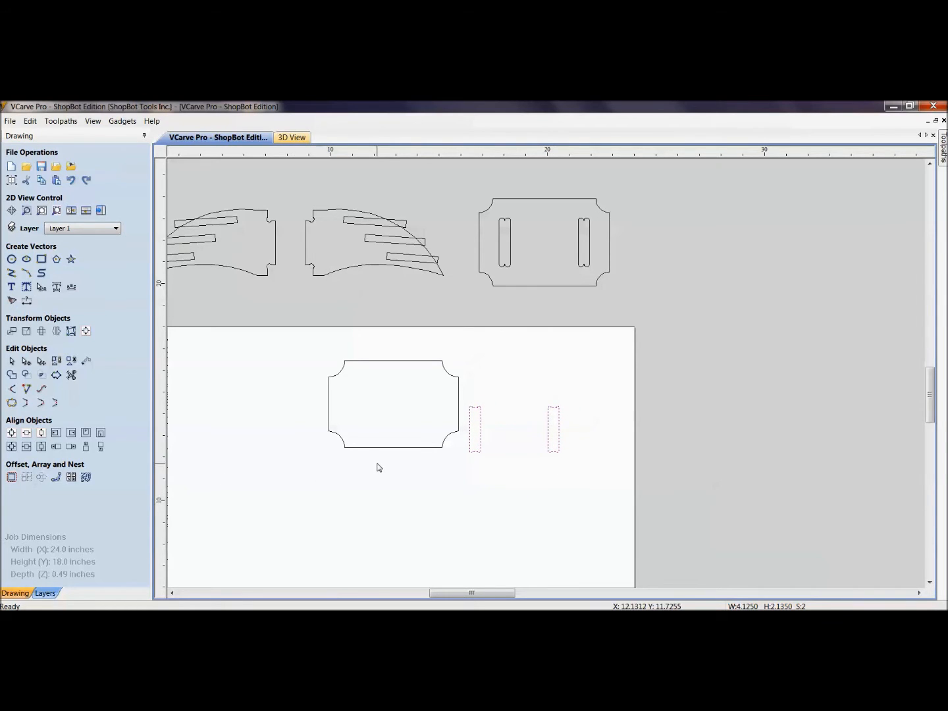
- Try to center the two ungrouped slots on the plate, undo the alignment, and clear the selection
{"action": "left_click", "coordinate": [369, 448], "text": "shift"}
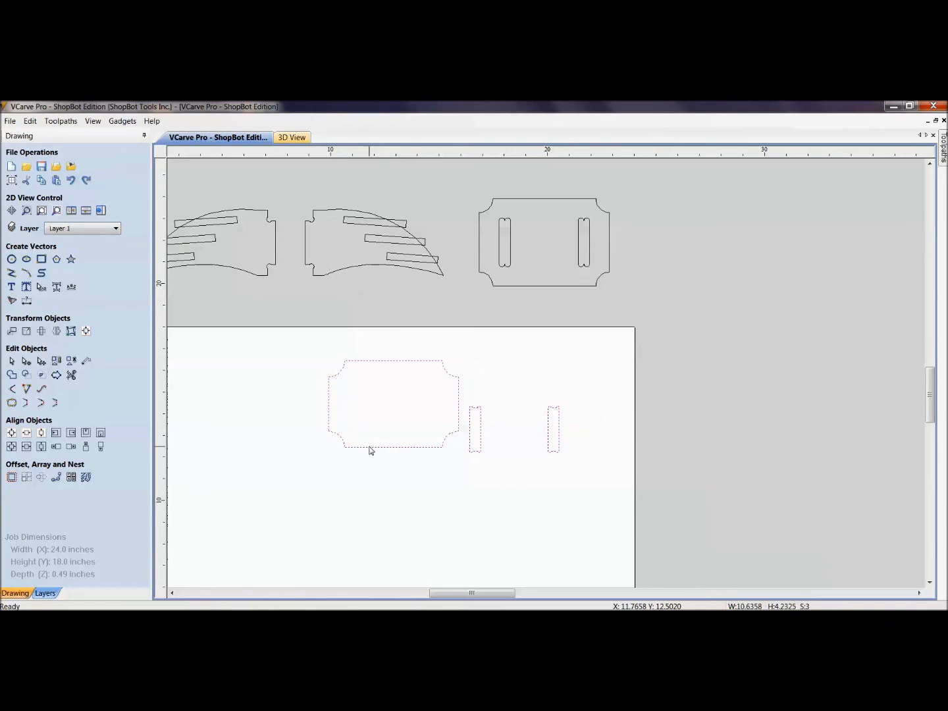
{"action": "left_click", "coordinate": [11, 447]}
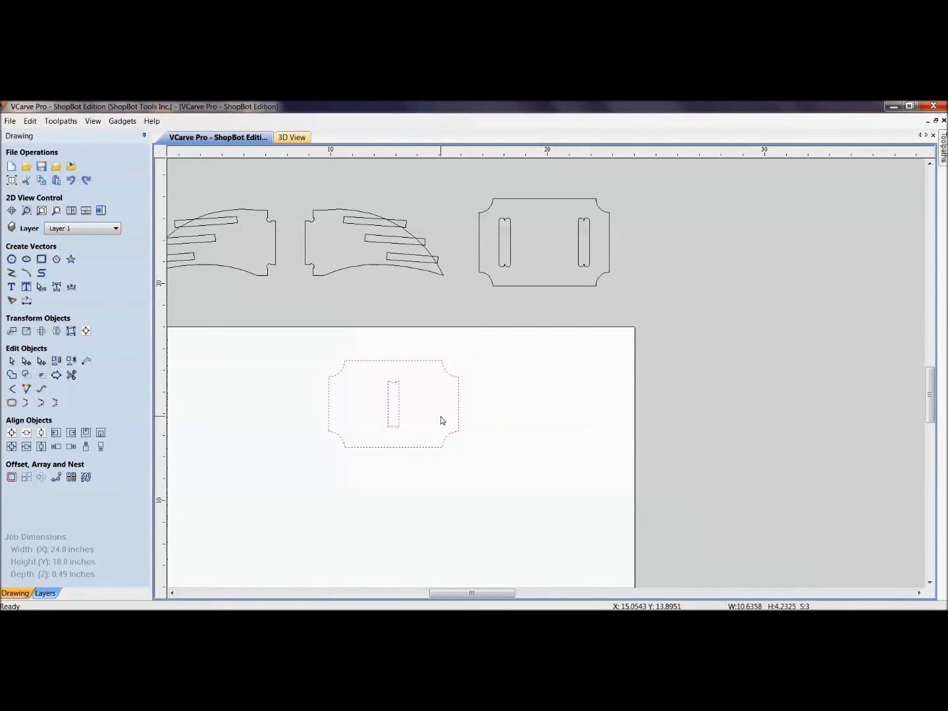
{"action": "key", "text": "ctrl+z"}
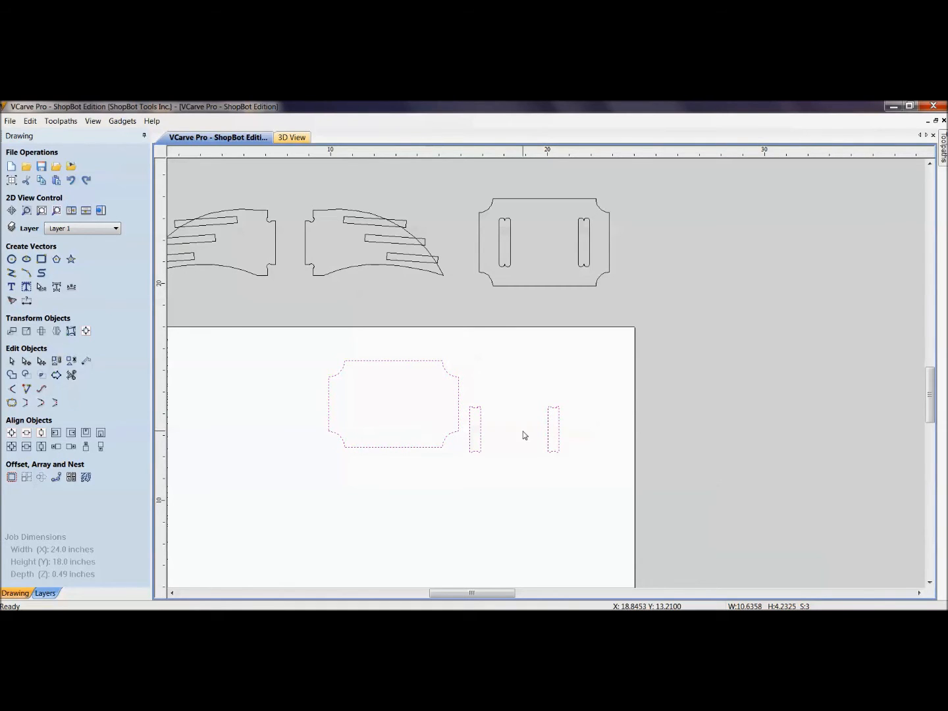
{"action": "left_click", "coordinate": [513, 466]}
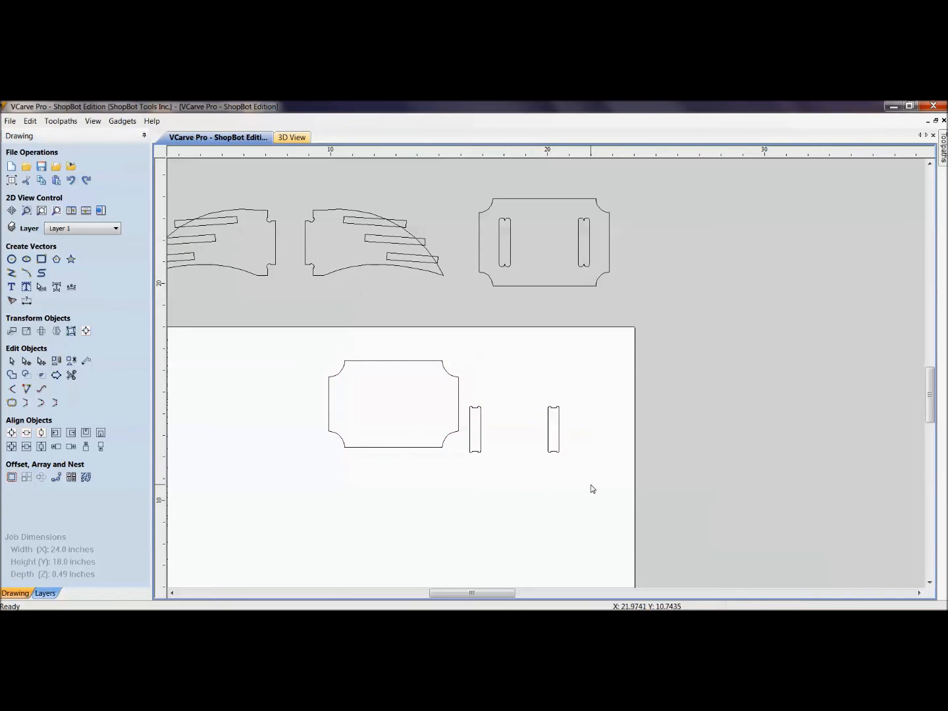
- Group the two filleted slots and center the group on the 6 by 4 inch plate
{"action": "left_click_drag", "start_coordinate": [488, 402], "coordinate": [482, 413]}
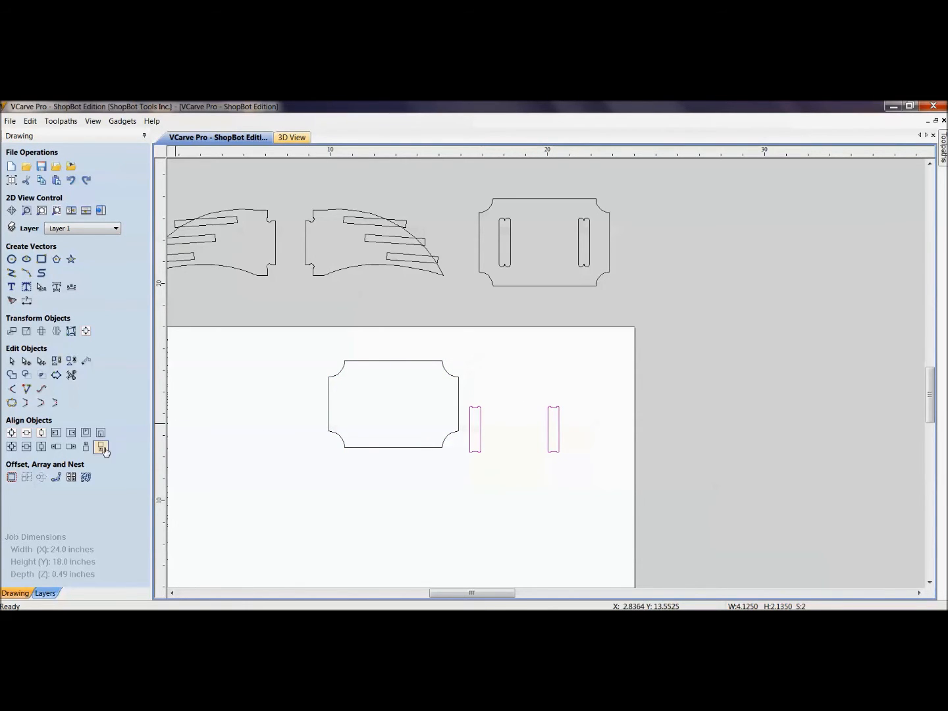
{"action": "left_click", "coordinate": [371, 454]}
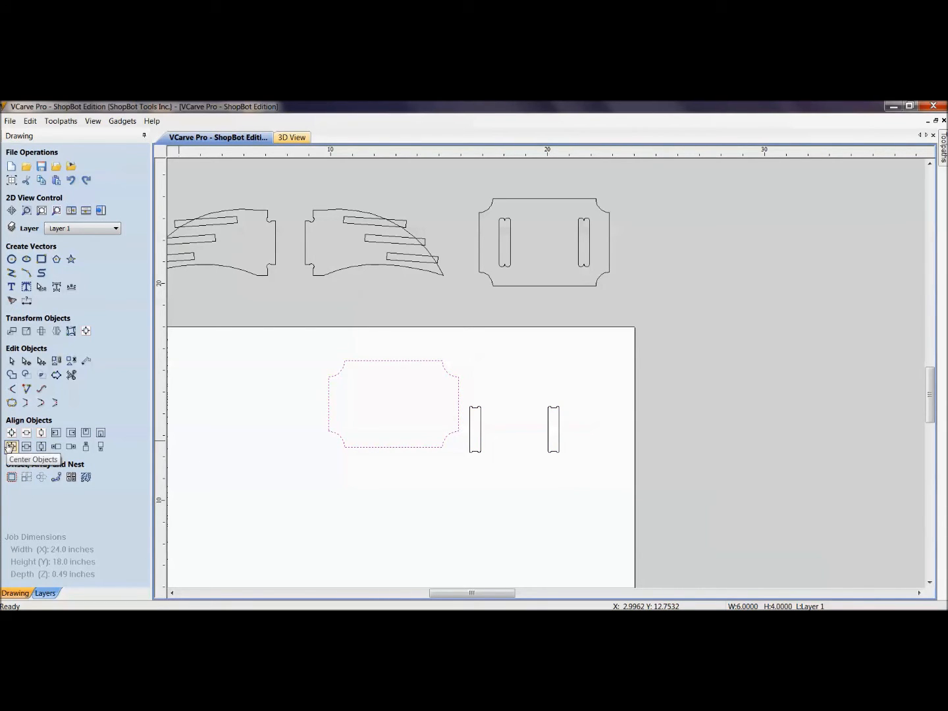
{"action": "left_click_drag", "start_coordinate": [561, 507], "coordinate": [475, 451]}
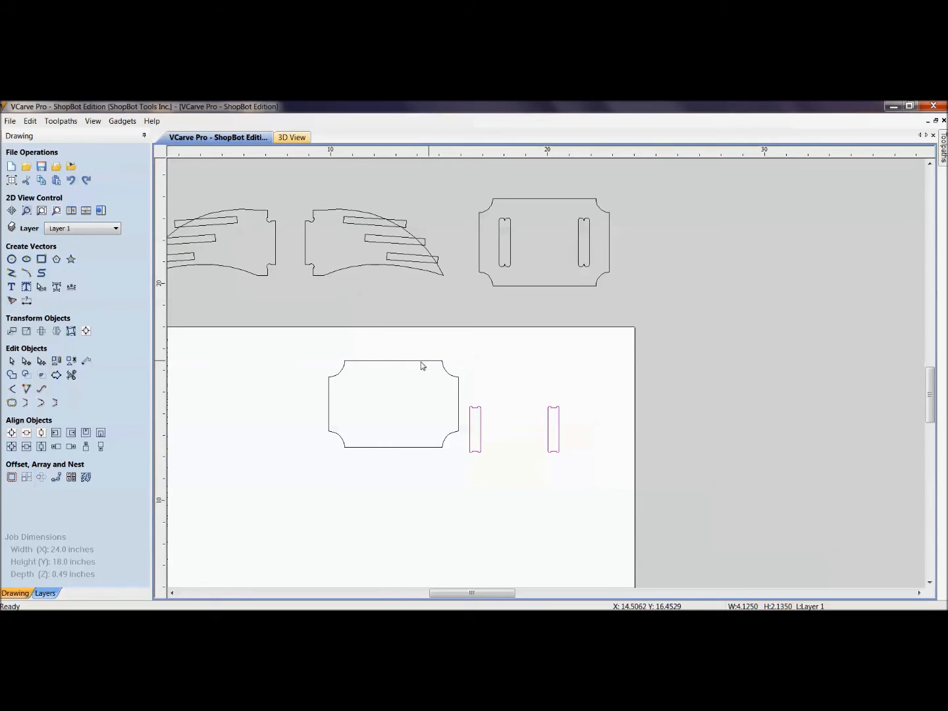
{"action": "left_click", "coordinate": [366, 363], "text": "shift"}
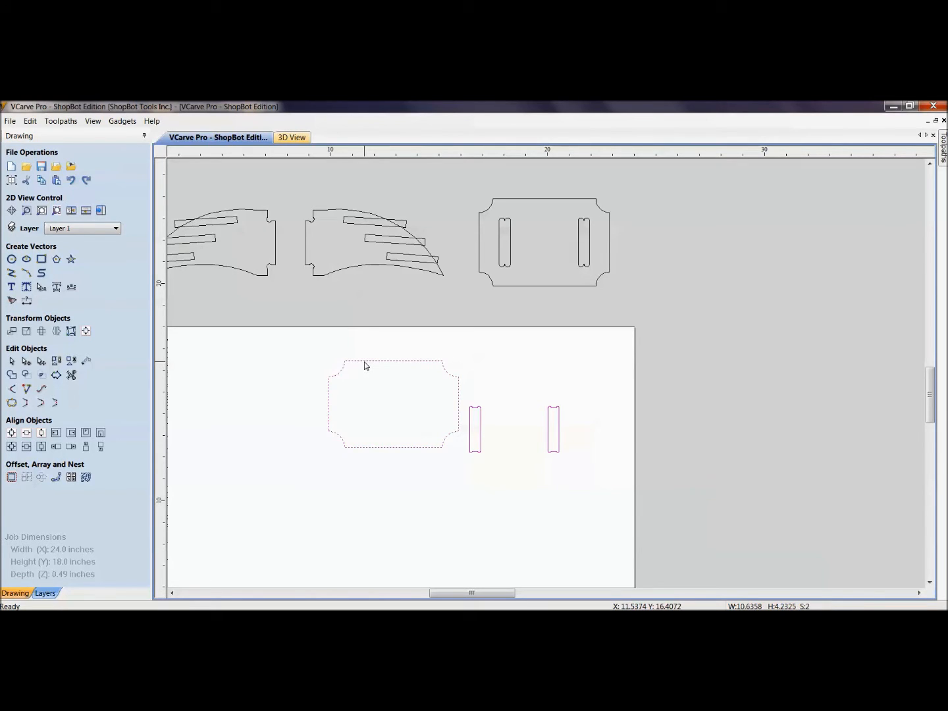
{"action": "left_click", "coordinate": [12, 448]}
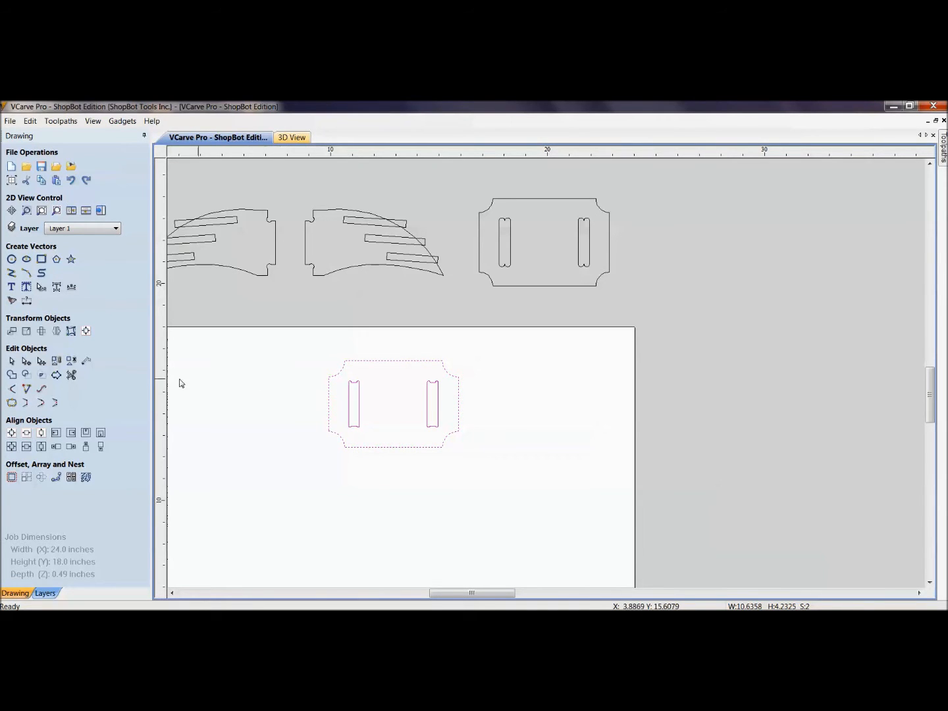
{"action": "left_click", "coordinate": [174, 429]}
- Zoom far out from the job area and fit the view back to the drawing
{"action": "middle_click_drag", "start_coordinate": [173, 429], "coordinate": [328, 405]}
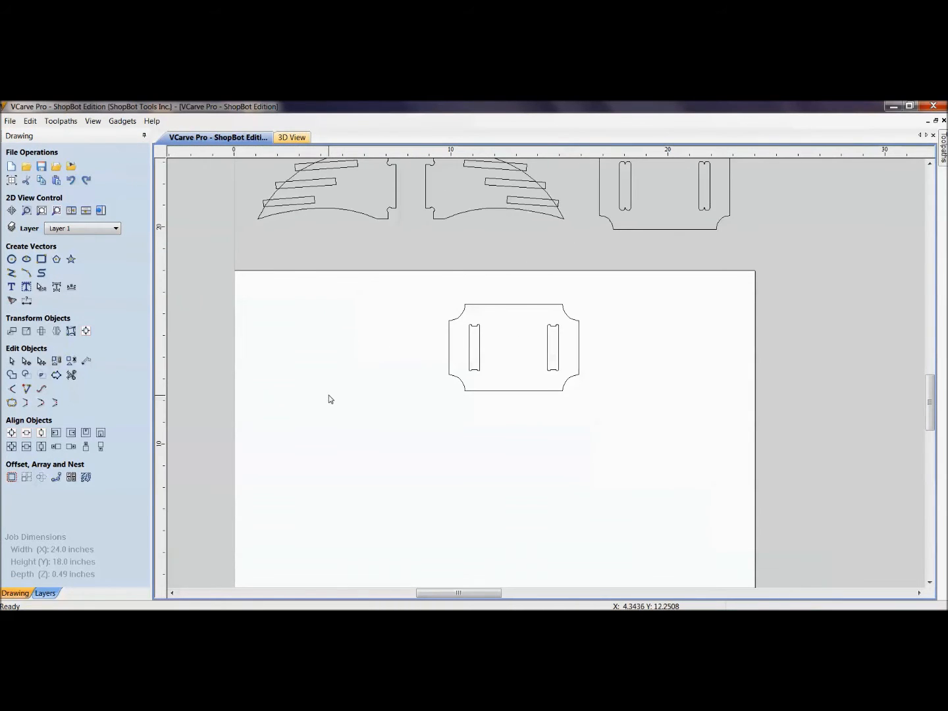
{"action": "scroll", "coordinate": [329, 402], "scroll_direction": "down", "scroll_amount": 6}
{"action": "middle_click_drag", "start_coordinate": [307, 461], "coordinate": [635, 181]}
{"action": "middle_click_drag", "start_coordinate": [537, 323], "coordinate": [399, 491]}
{"action": "scroll", "coordinate": [364, 412], "scroll_direction": "up", "scroll_amount": 2}
{"action": "scroll", "coordinate": [539, 392], "scroll_direction": "up", "scroll_amount": 1}
{"action": "scroll", "coordinate": [495, 369], "scroll_direction": "down", "scroll_amount": 8}
{"action": "scroll", "coordinate": [216, 460], "scroll_direction": "down", "scroll_amount": 10}
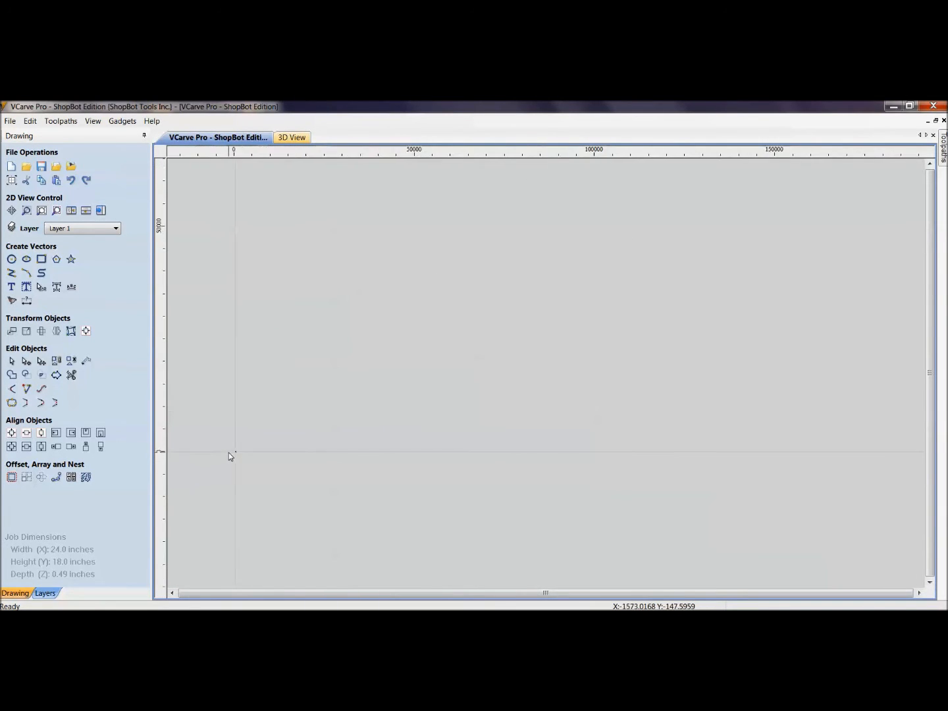
{"action": "key", "text": "F6"}
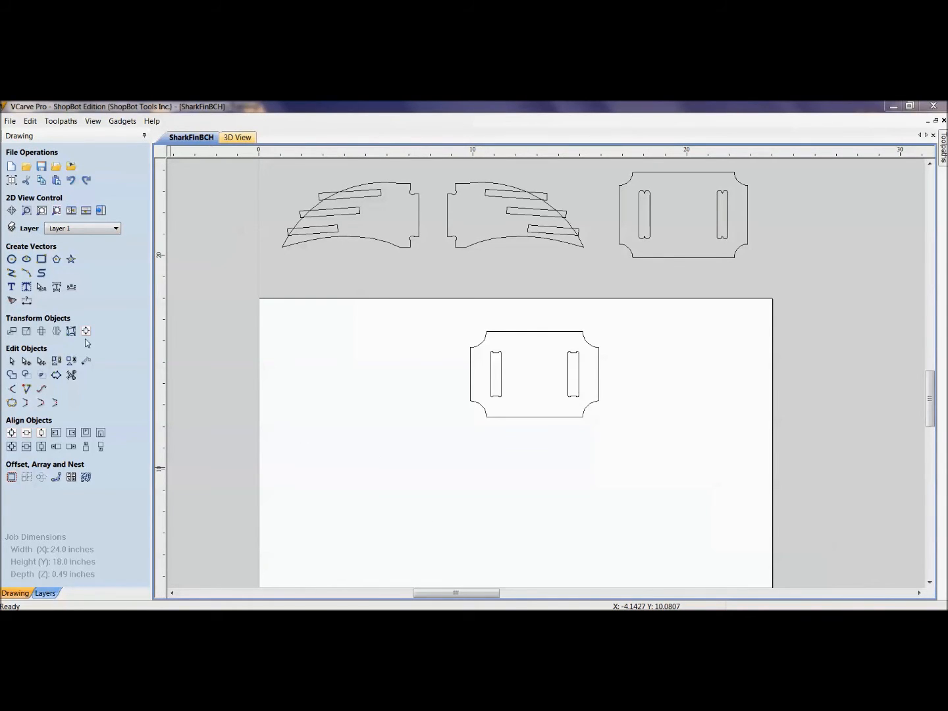
- Draw a square-cornered rectangle to the left of the slotted plate and set it to 3 inches wide by 6 inches high
{"action": "left_click", "coordinate": [40, 258]}
{"action": "mouse_move", "coordinate": [339, 333]}
{"action": "left_mouse_down"}
{"action": "mouse_move", "coordinate": [407, 475]}
{"action": "mouse_move", "coordinate": [417, 487]}
{"action": "mouse_move", "coordinate": [423, 477]}
{"action": "left_mouse_up"}
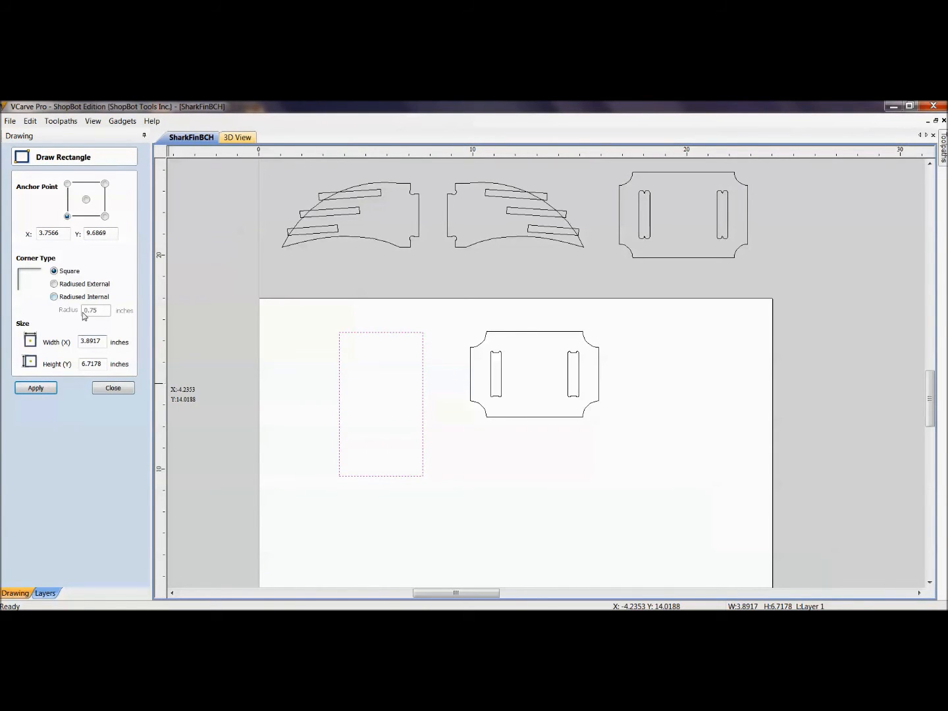
{"action": "double_click", "coordinate": [91, 341]}
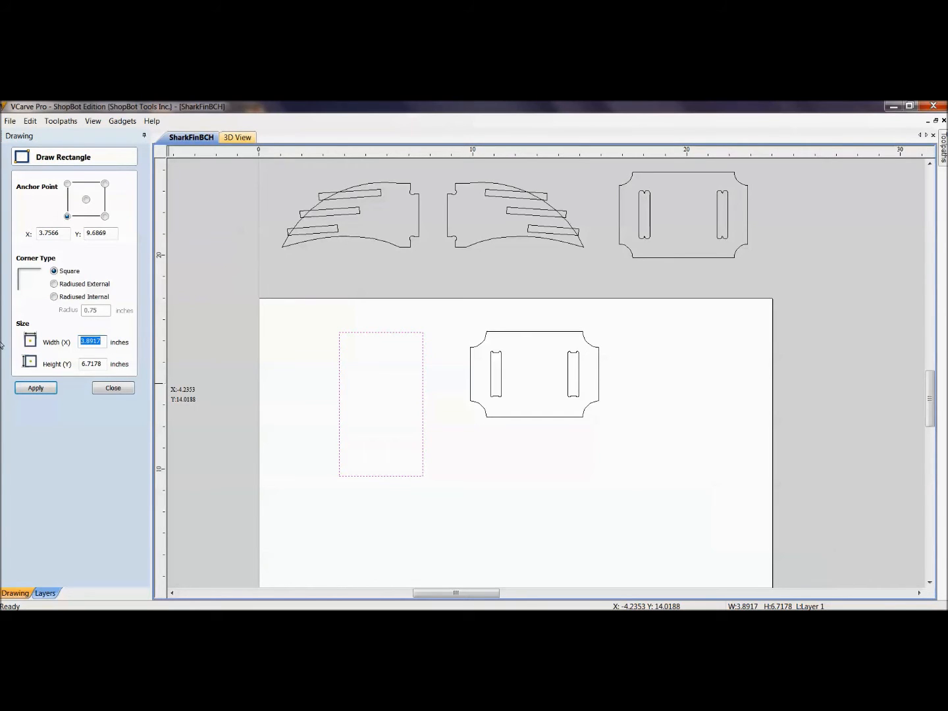
{"action": "type", "text": "3"}
{"action": "double_click", "coordinate": [103, 364]}
{"action": "type", "text": "6"}
{"action": "left_click", "coordinate": [33, 387]}
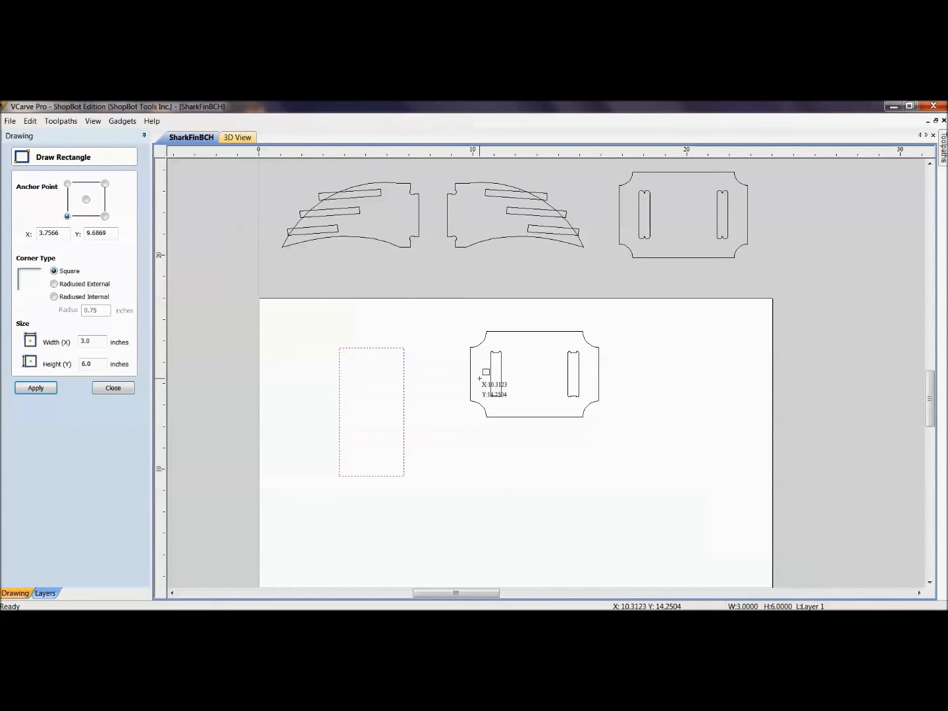
- Draw a small rectangle just below the 3 by 6 inch one, set it to 2 by .375 inches, and finish drawing
{"action": "left_click_drag", "start_coordinate": [356, 482], "coordinate": [394, 494]}
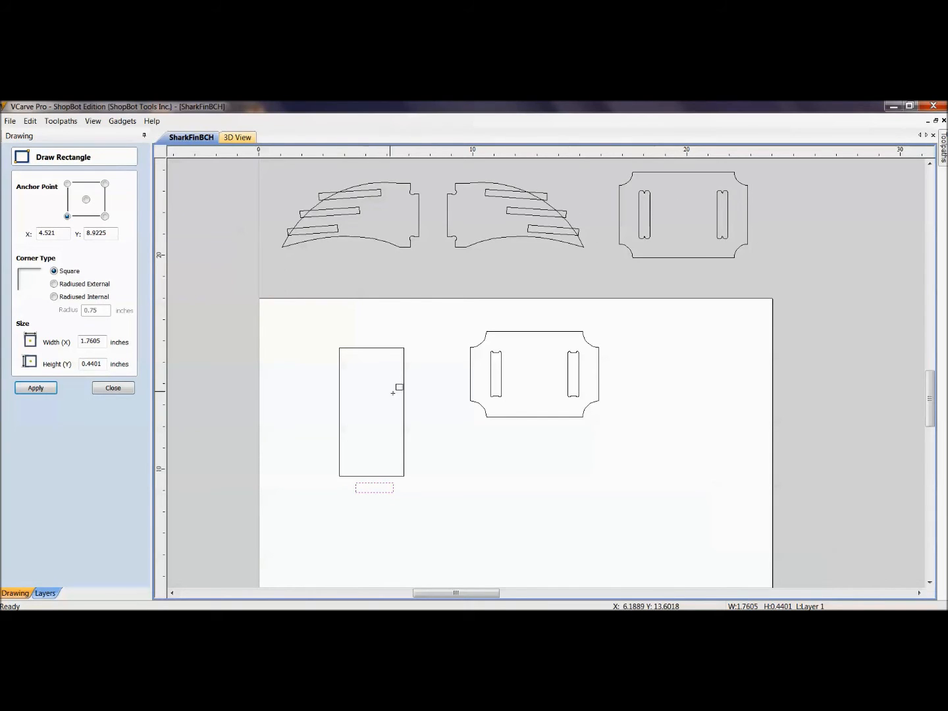
{"action": "double_click", "coordinate": [102, 342]}
{"action": "type", "text": "2"}
{"action": "double_click", "coordinate": [103, 364]}
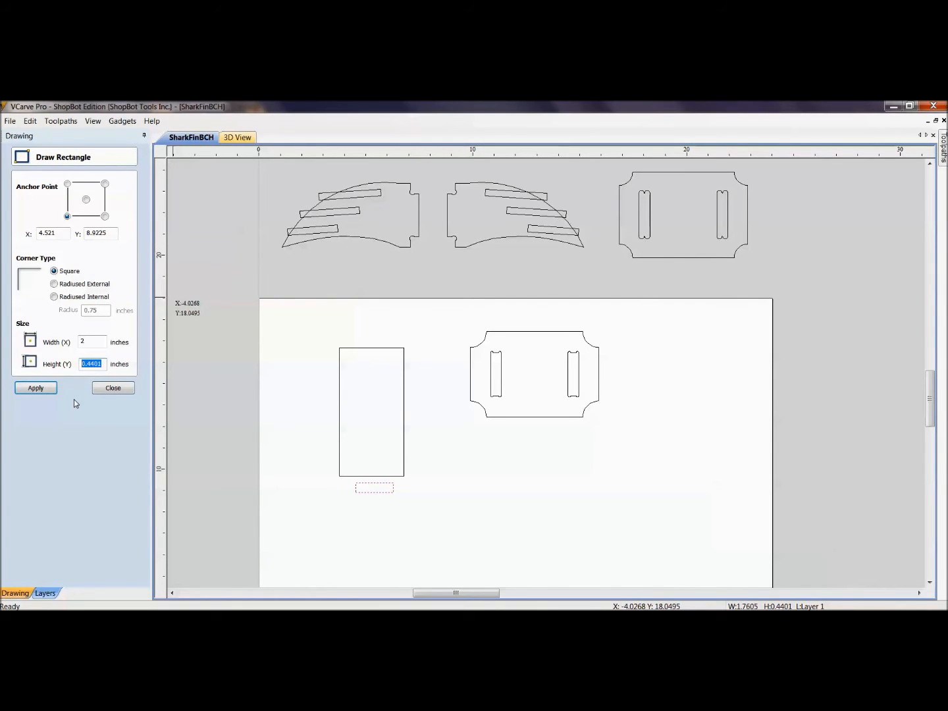
{"action": "type", "text": "."}
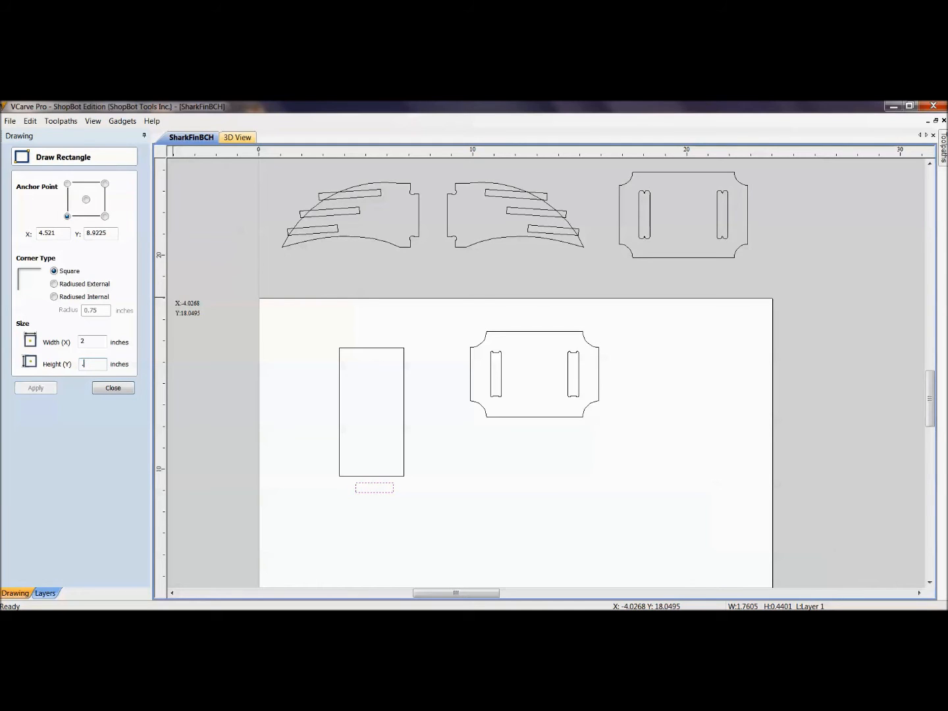
{"action": "type", "text": "375"}
{"action": "left_click", "coordinate": [35, 388]}
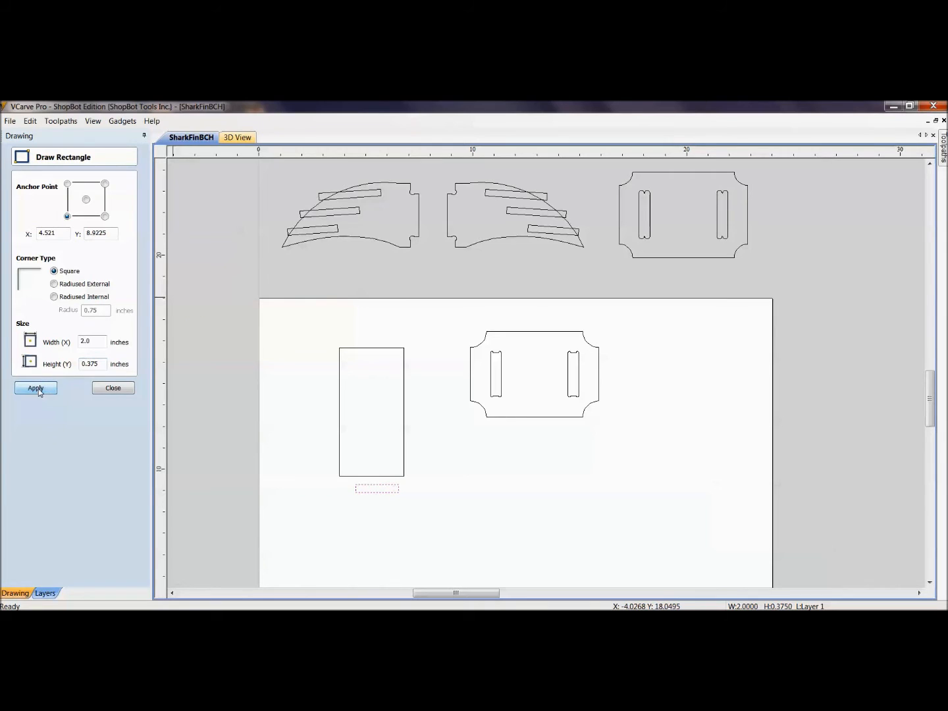
{"action": "scroll", "coordinate": [362, 451], "scroll_direction": "up", "scroll_amount": 3}
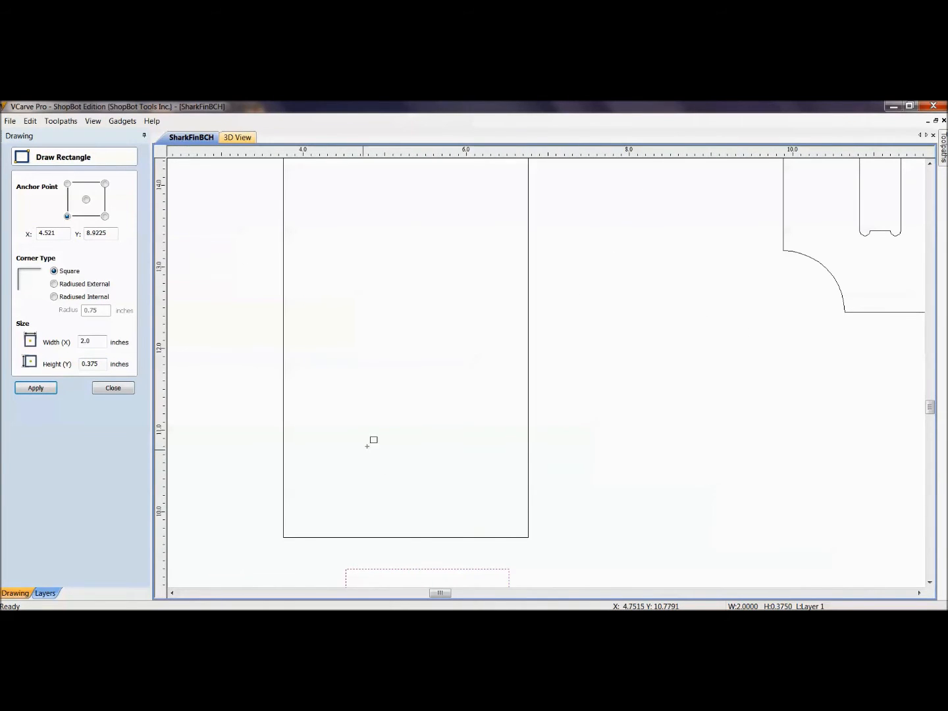
{"action": "scroll", "coordinate": [394, 432], "scroll_direction": "down", "scroll_amount": 3}
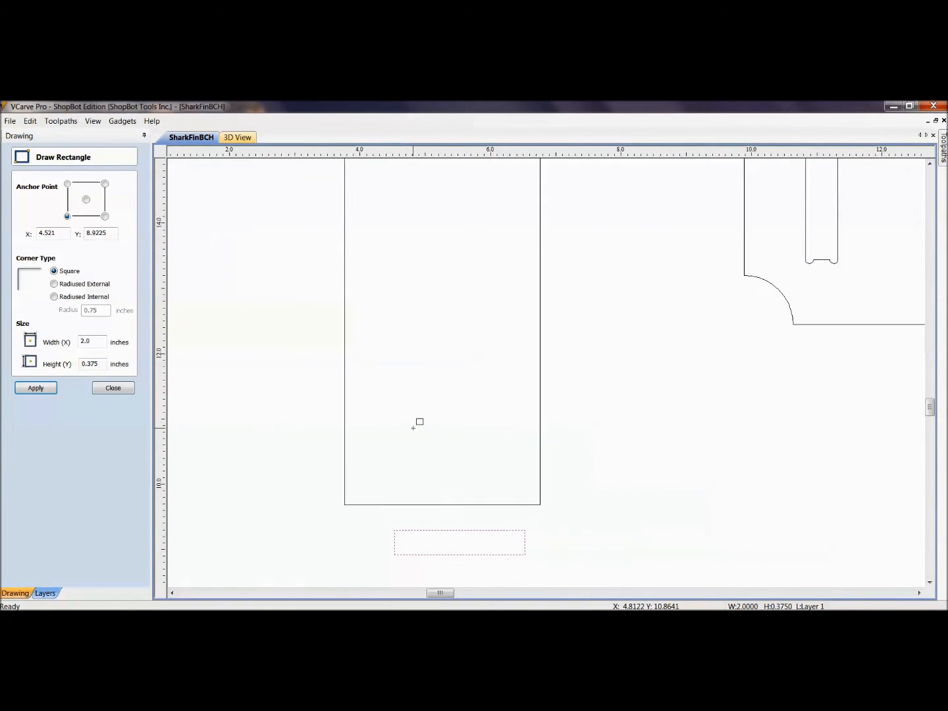
{"action": "left_click", "coordinate": [98, 390]}
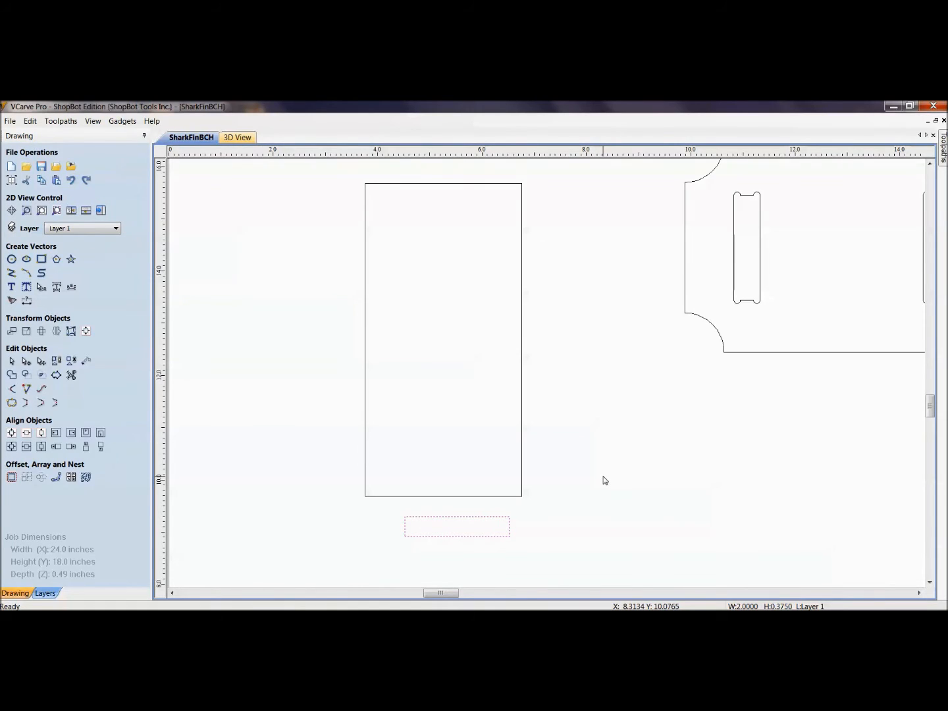
- Center the 3 by 6 inch rectangle horizontally over the small tab rectangle and make their facing edges touch
{"action": "scroll", "coordinate": [560, 507], "scroll_direction": "down", "scroll_amount": 1}
{"action": "scroll", "coordinate": [467, 525], "scroll_direction": "up", "scroll_amount": 1}
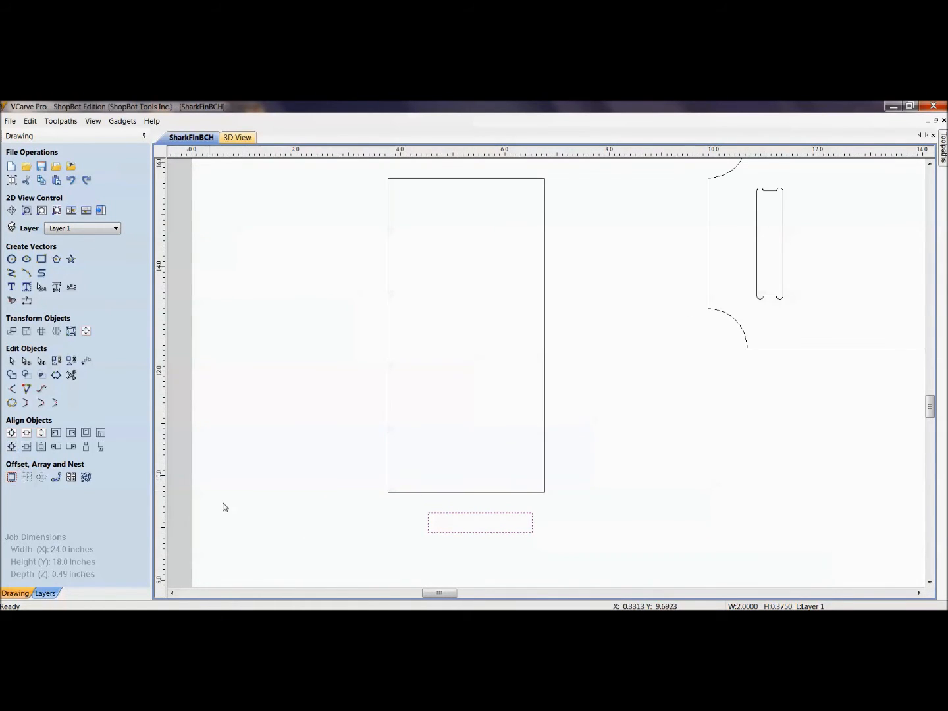
{"action": "left_click", "coordinate": [454, 492], "text": "shift"}
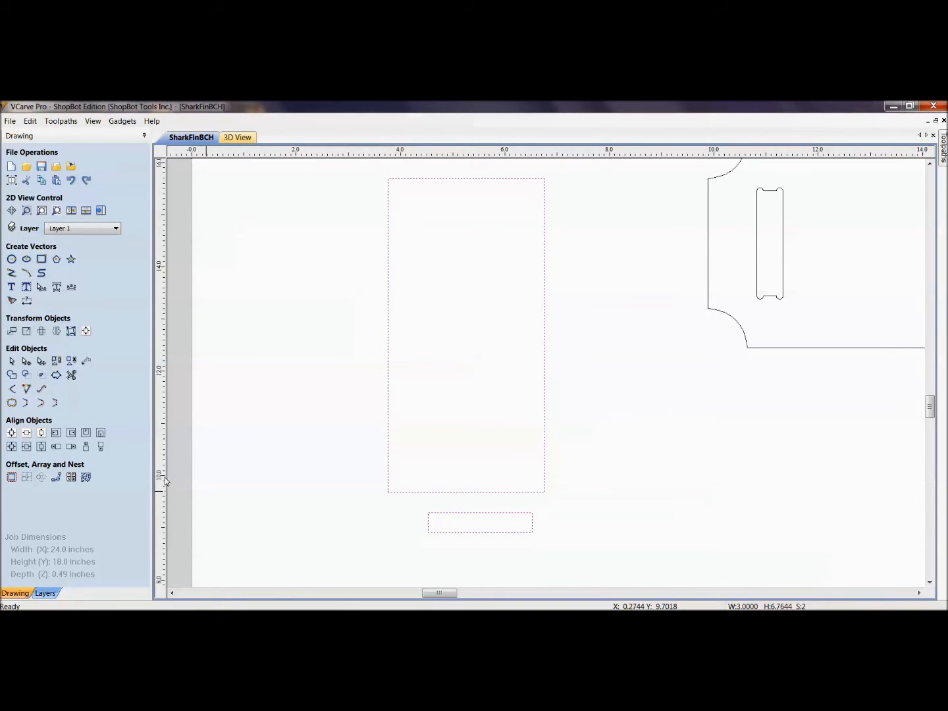
{"action": "left_click", "coordinate": [27, 449]}
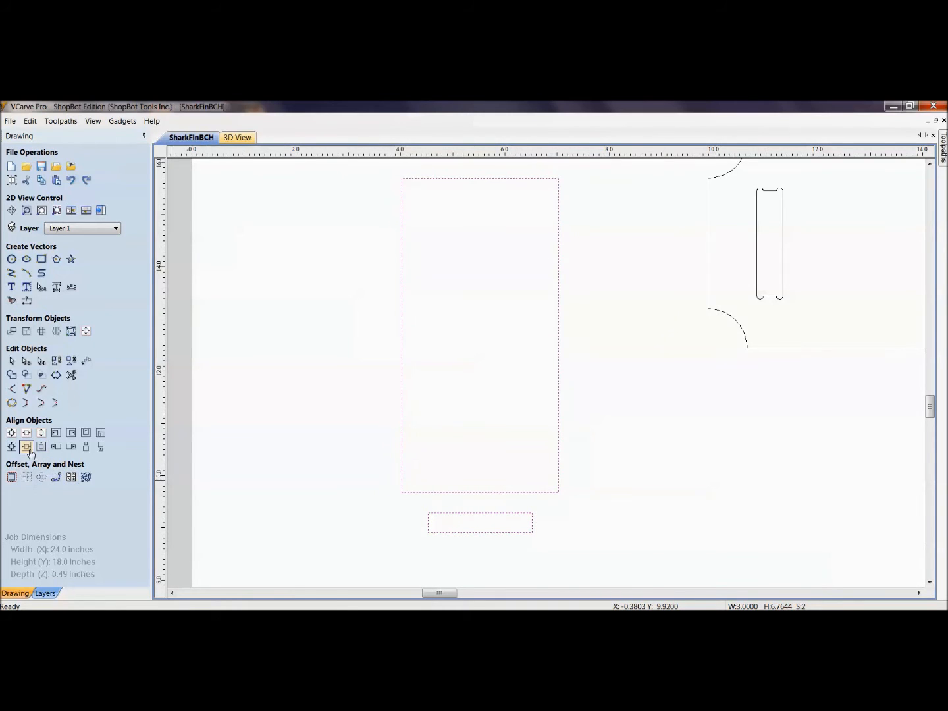
{"action": "left_click", "coordinate": [85, 447]}
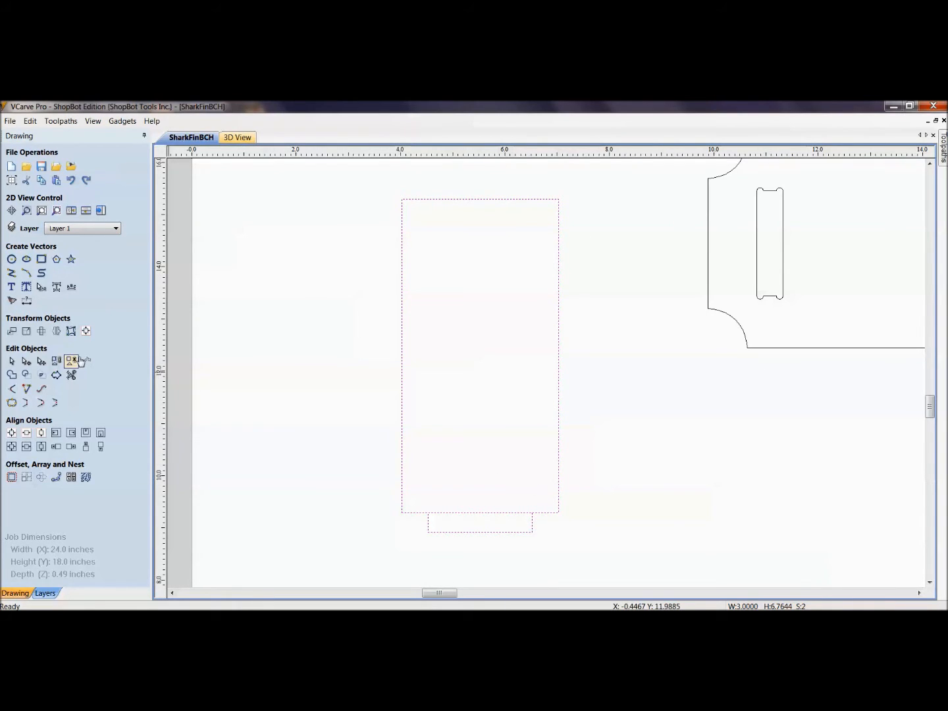
- Weld the 3 by 6 inch rectangle and the small tab rectangle into one outline
{"action": "left_click", "coordinate": [11, 375]}
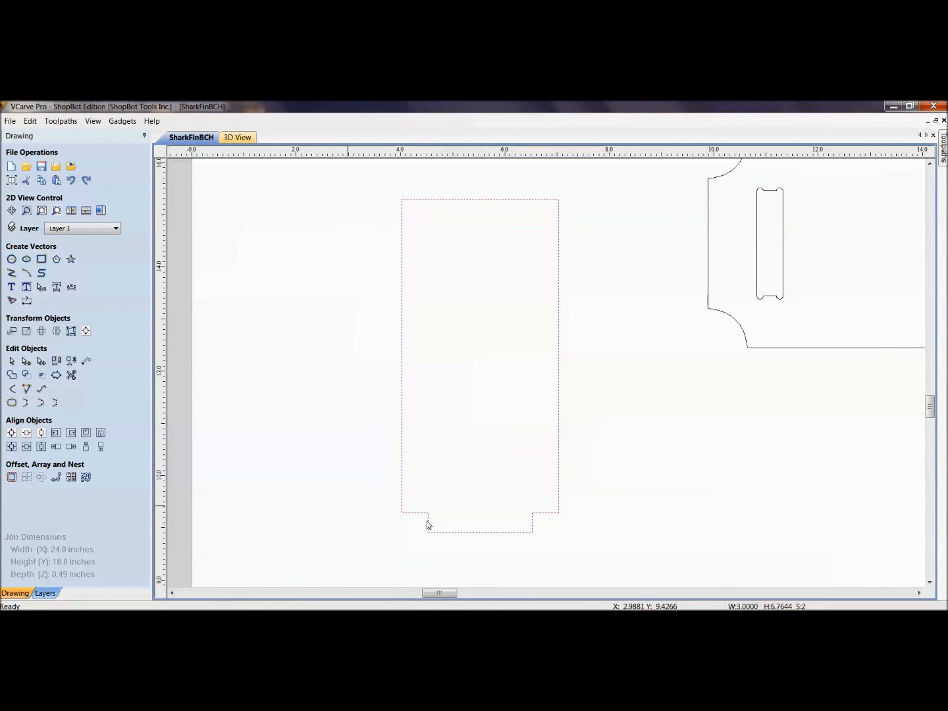
{"action": "middle_click_drag", "start_coordinate": [816, 427], "coordinate": [603, 381]}
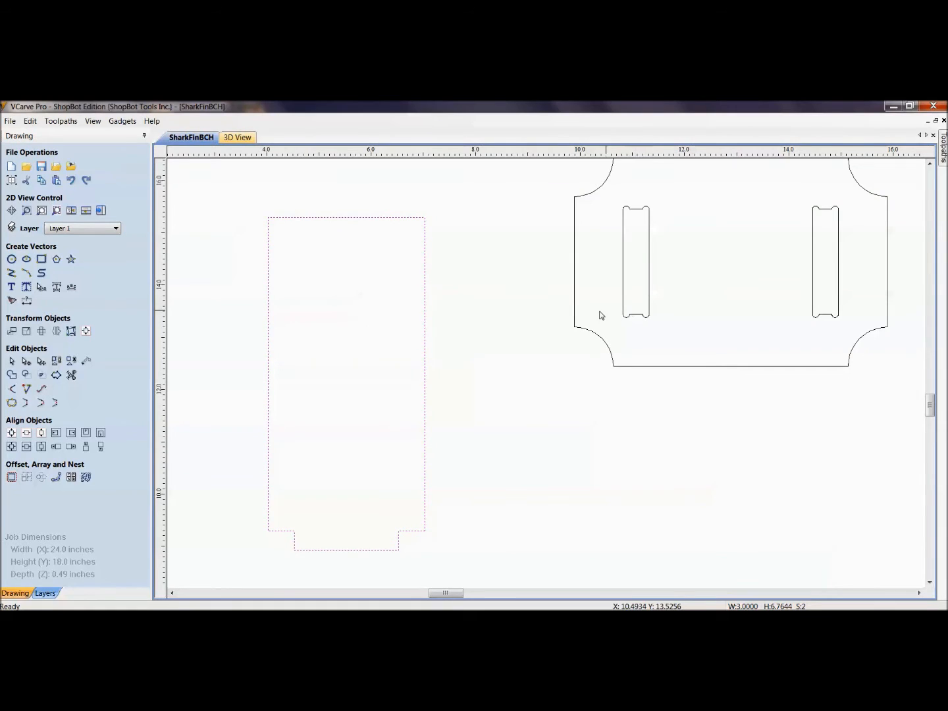
{"action": "scroll", "coordinate": [402, 408], "scroll_direction": "down", "scroll_amount": 2}
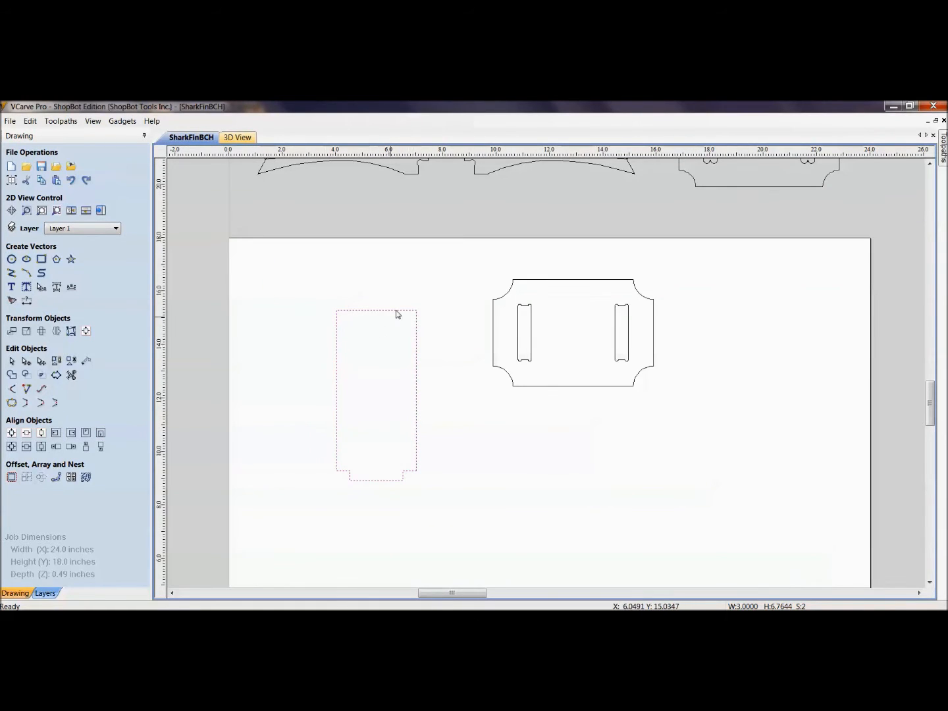
{"action": "scroll", "coordinate": [789, 447], "scroll_direction": "down", "scroll_amount": 2}
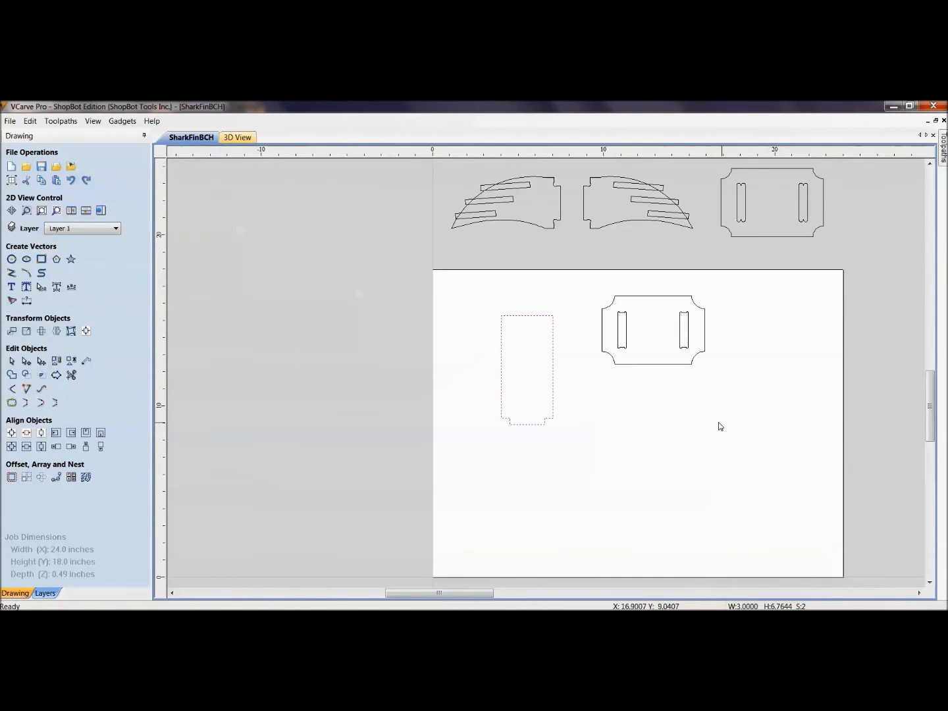
{"action": "middle_click_drag", "start_coordinate": [630, 447], "coordinate": [590, 448]}
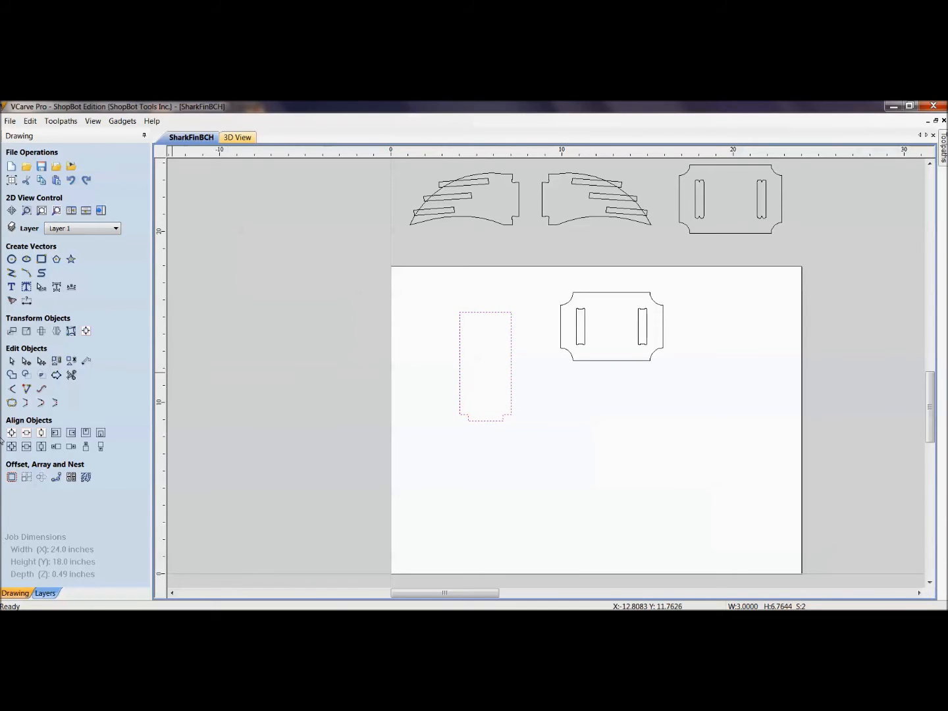
- Add a Dog-Bone fillet with a 0.125 inch tool radius to the left inner corner of the side piece's tab
{"action": "left_click", "coordinate": [11, 389]}
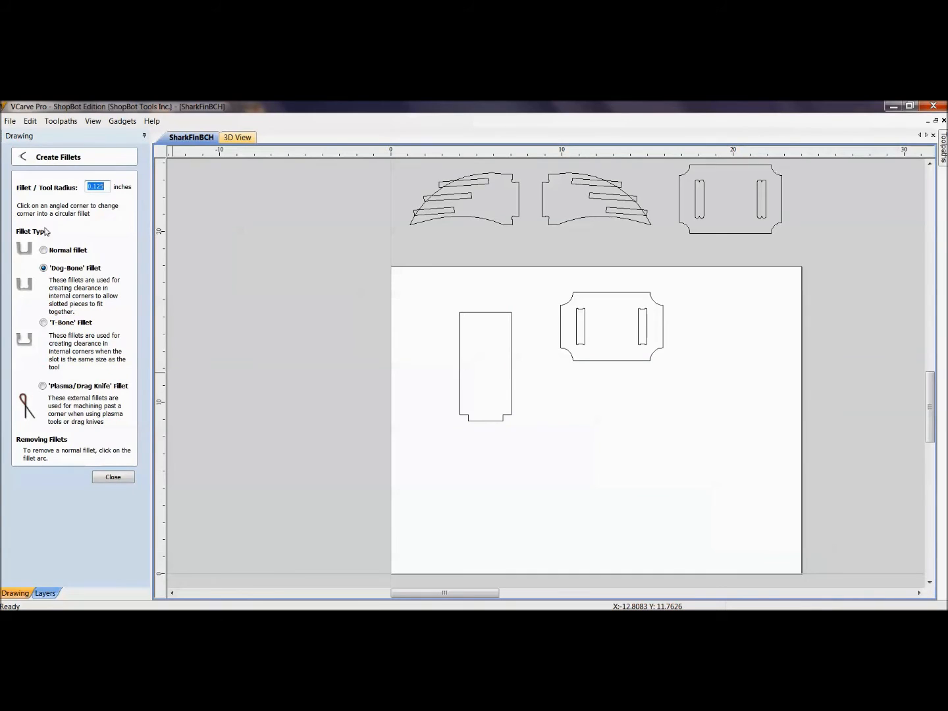
{"action": "scroll", "coordinate": [497, 422], "scroll_direction": "up", "scroll_amount": 8}
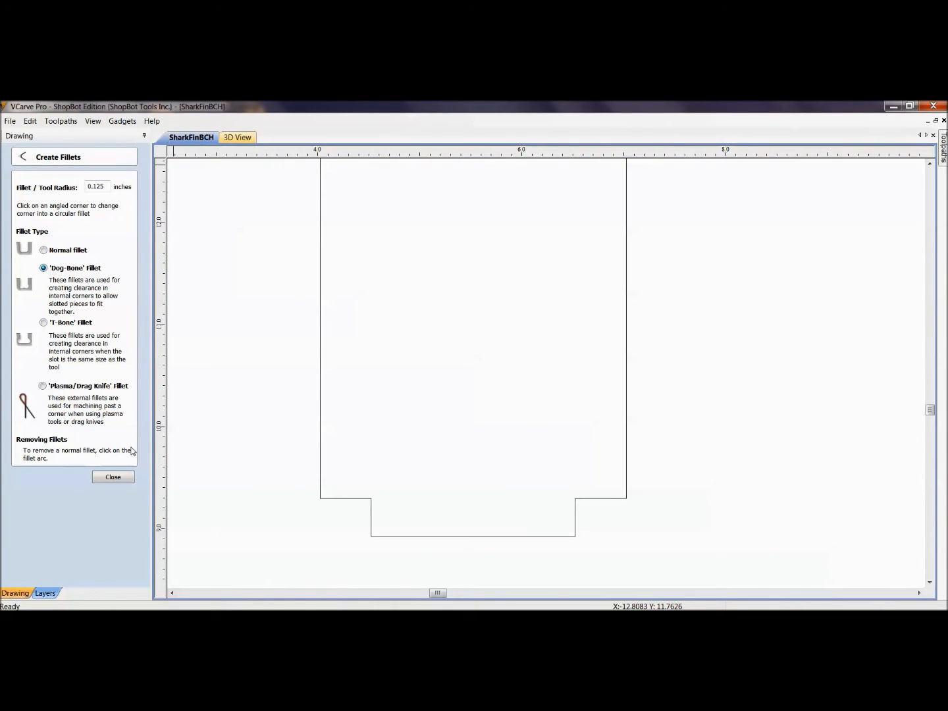
{"action": "left_click", "coordinate": [372, 494]}
- Try T-Bone fillets on both sides of the tab's right inner corner and remove them
{"action": "left_click", "coordinate": [44, 323]}
{"action": "left_click", "coordinate": [588, 497]}
{"action": "left_click", "coordinate": [591, 490]}
{"action": "left_click", "coordinate": [575, 508]}
{"action": "left_click", "coordinate": [566, 509]}
- Add a Dog-Bone fillet to the tab's right inner corner and finish creating fillets
{"action": "left_click", "coordinate": [44, 268]}
{"action": "left_click", "coordinate": [578, 500]}
{"action": "left_click", "coordinate": [577, 499]}
{"action": "scroll", "coordinate": [392, 408], "scroll_direction": "down", "scroll_amount": 5}
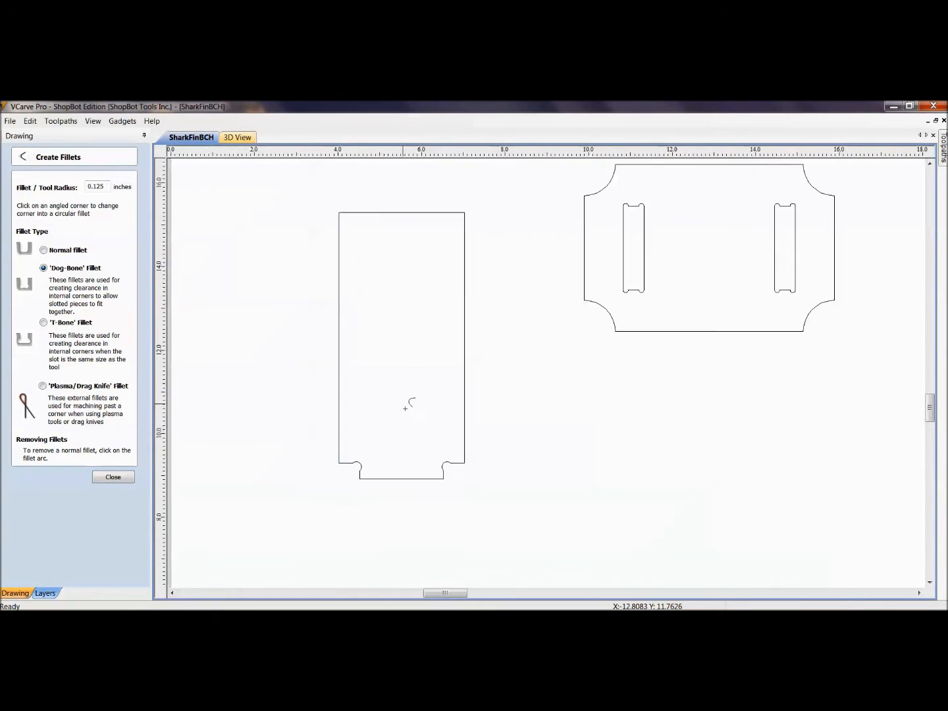
{"action": "scroll", "coordinate": [438, 412], "scroll_direction": "down", "scroll_amount": 2}
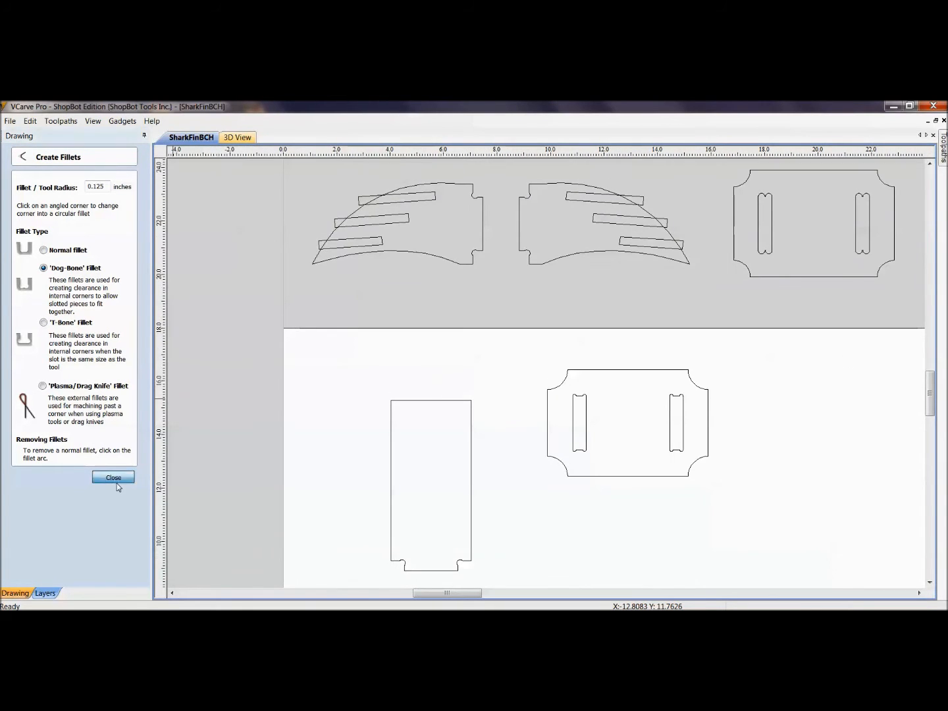
{"action": "left_click", "coordinate": [114, 476]}
- Examine the existing fin outline, especially the flat edge beside its tab, and compare it with the new side piece
{"action": "left_click_drag", "start_coordinate": [487, 308], "coordinate": [353, 184]}
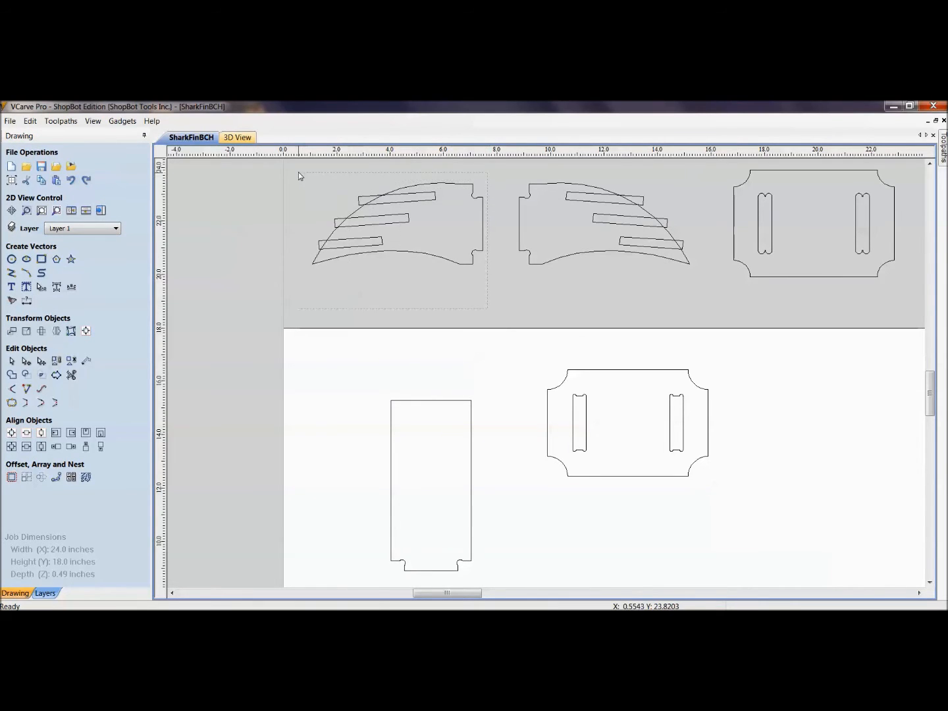
{"action": "left_click_drag", "start_coordinate": [298, 172], "coordinate": [295, 171]}
{"action": "scroll", "coordinate": [395, 259], "scroll_direction": "down", "scroll_amount": 2}
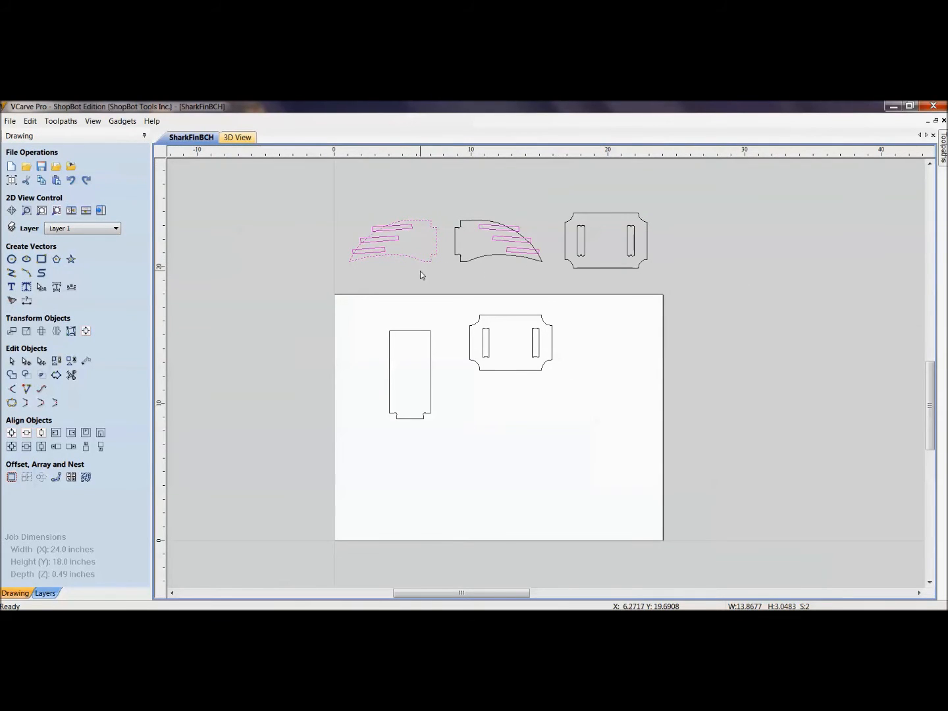
{"action": "left_click", "coordinate": [412, 251]}
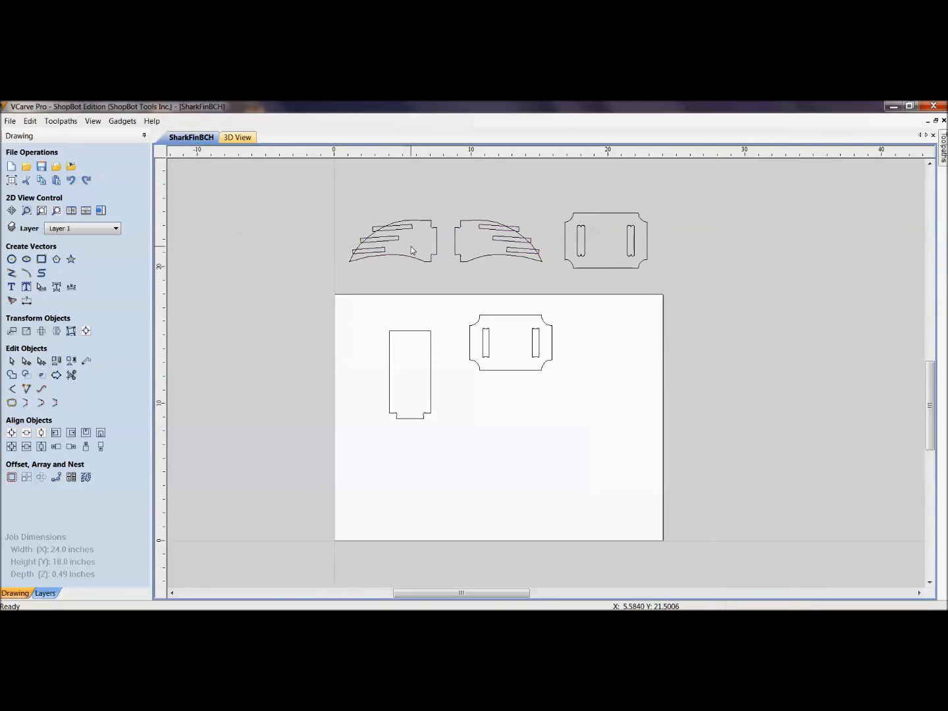
{"action": "scroll", "coordinate": [412, 251], "scroll_direction": "up", "scroll_amount": 3}
{"action": "left_click", "coordinate": [413, 287]}
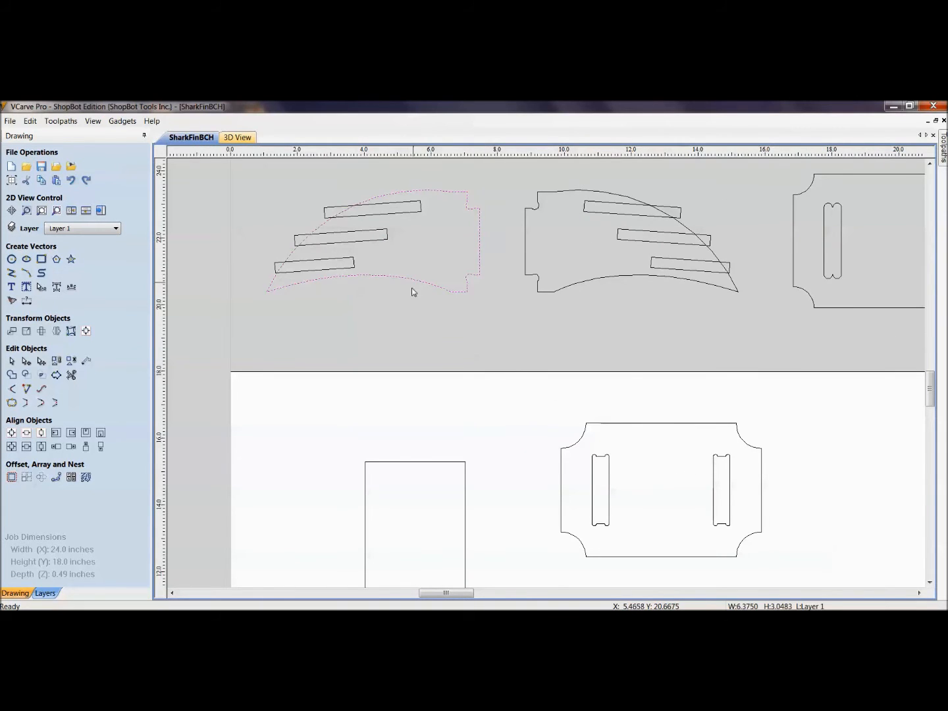
{"action": "scroll", "coordinate": [411, 293], "scroll_direction": "down", "scroll_amount": 3}
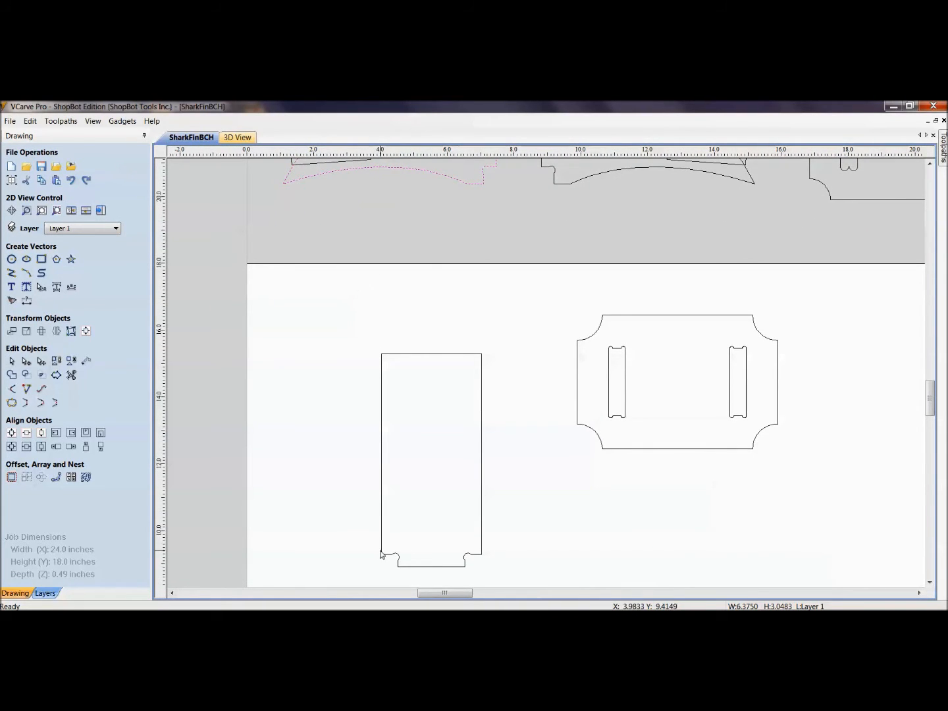
{"action": "scroll", "coordinate": [454, 417], "scroll_direction": "up", "scroll_amount": 3}
{"action": "scroll", "coordinate": [452, 362], "scroll_direction": "up", "scroll_amount": 3}
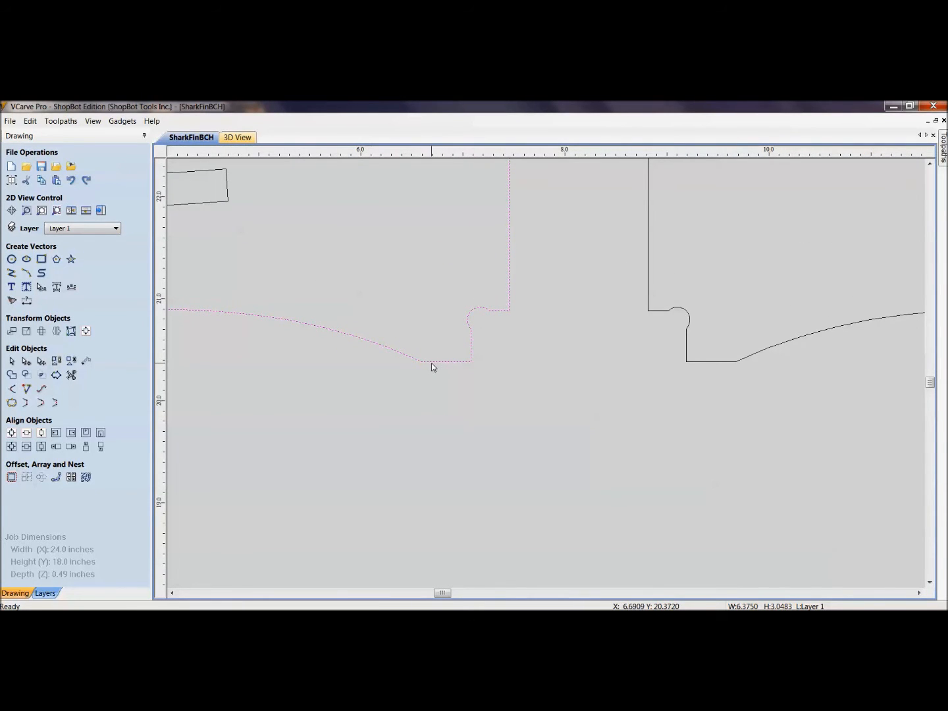
{"action": "scroll", "coordinate": [464, 395], "scroll_direction": "down", "scroll_amount": 3}
{"action": "scroll", "coordinate": [475, 417], "scroll_direction": "down", "scroll_amount": 3}
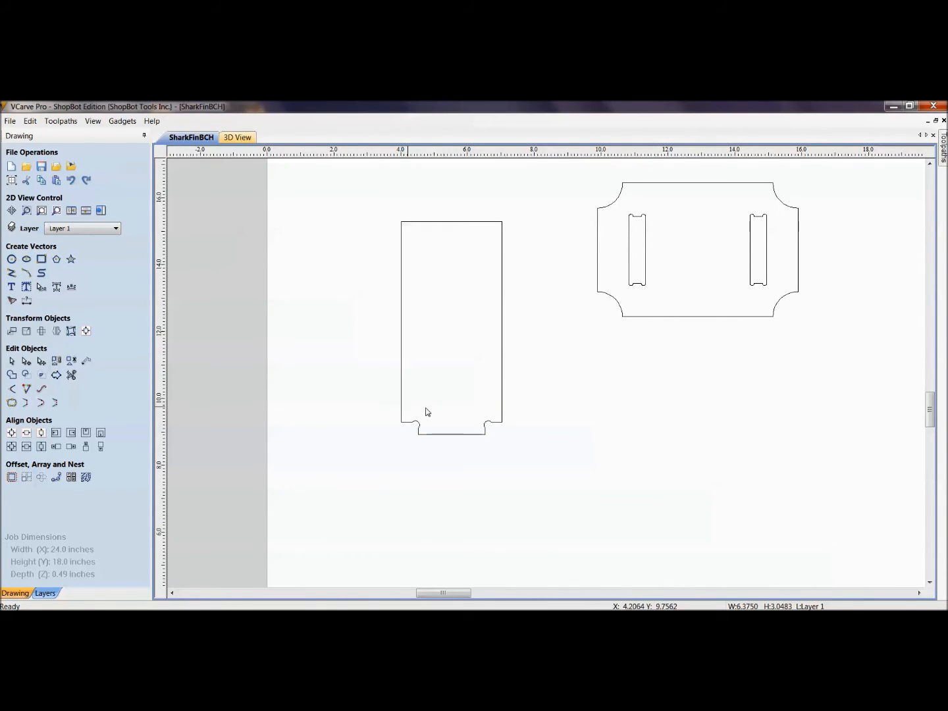
- Place a horizontal guide just above the side piece's tab shoulders and a vertical guide along its left edge
{"action": "scroll", "coordinate": [461, 404], "scroll_direction": "up", "scroll_amount": 1}
{"action": "middle_click_drag", "start_coordinate": [460, 403], "coordinate": [463, 472]}
{"action": "scroll", "coordinate": [456, 468], "scroll_direction": "up", "scroll_amount": 1}
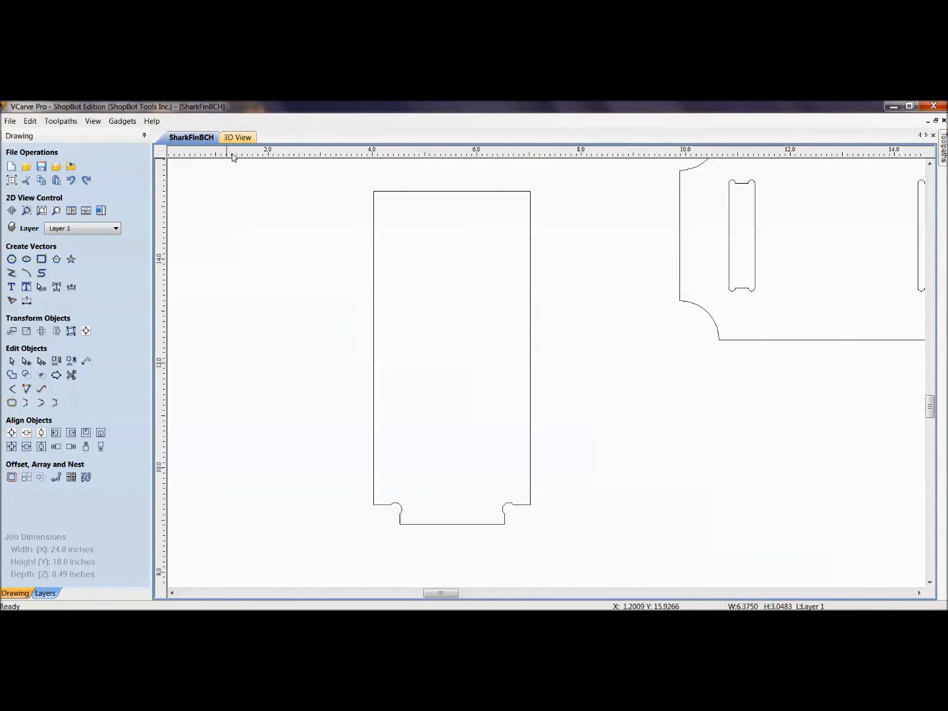
{"action": "left_click_drag", "start_coordinate": [232, 156], "coordinate": [292, 478]}
{"action": "left_click_drag", "start_coordinate": [163, 385], "coordinate": [373, 394]}
- Place a horizontal and a vertical guide about 0.5 inch inside the material's bottom and left edges
{"action": "scroll", "coordinate": [343, 335], "scroll_direction": "down", "scroll_amount": 2}
{"action": "scroll", "coordinate": [359, 435], "scroll_direction": "down", "scroll_amount": 3}
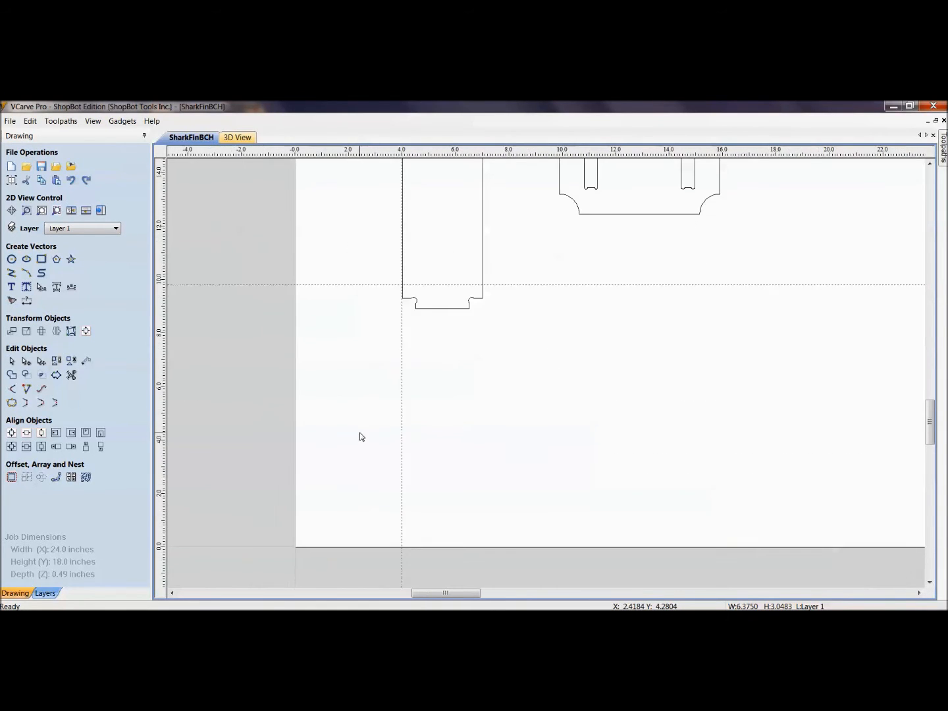
{"action": "scroll", "coordinate": [368, 424], "scroll_direction": "up", "scroll_amount": 4}
{"action": "left_click_drag", "start_coordinate": [276, 158], "coordinate": [282, 486]}
{"action": "left_click_drag", "start_coordinate": [162, 454], "coordinate": [264, 448]}
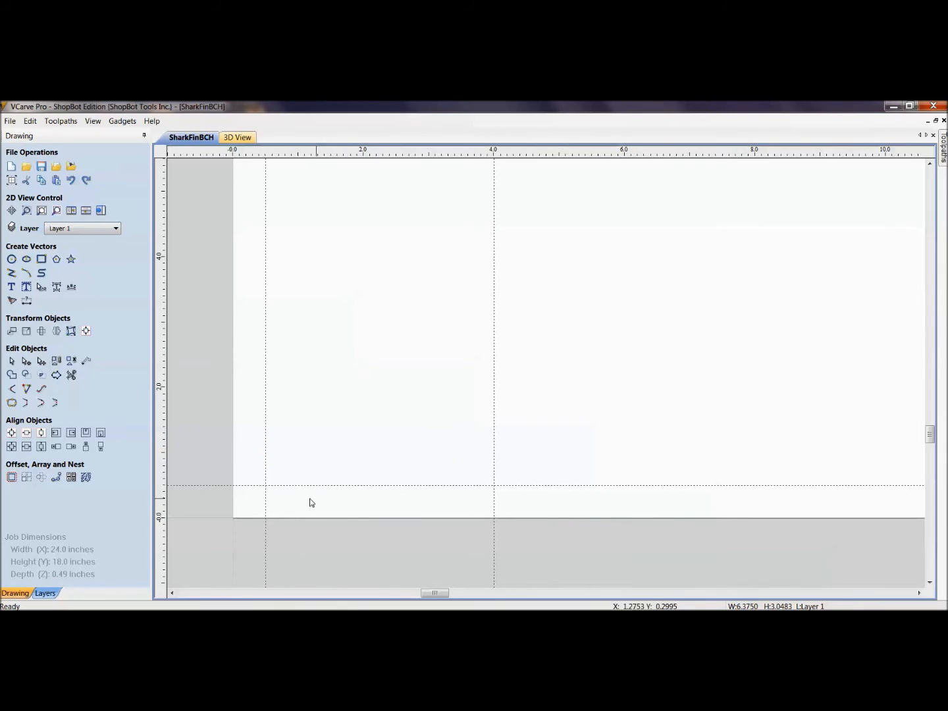
- Move the vertical guide at the side piece to about X 23 inches and remove the horizontal guide near the tab shoulders
{"action": "scroll", "coordinate": [272, 494], "scroll_direction": "down", "scroll_amount": 1}
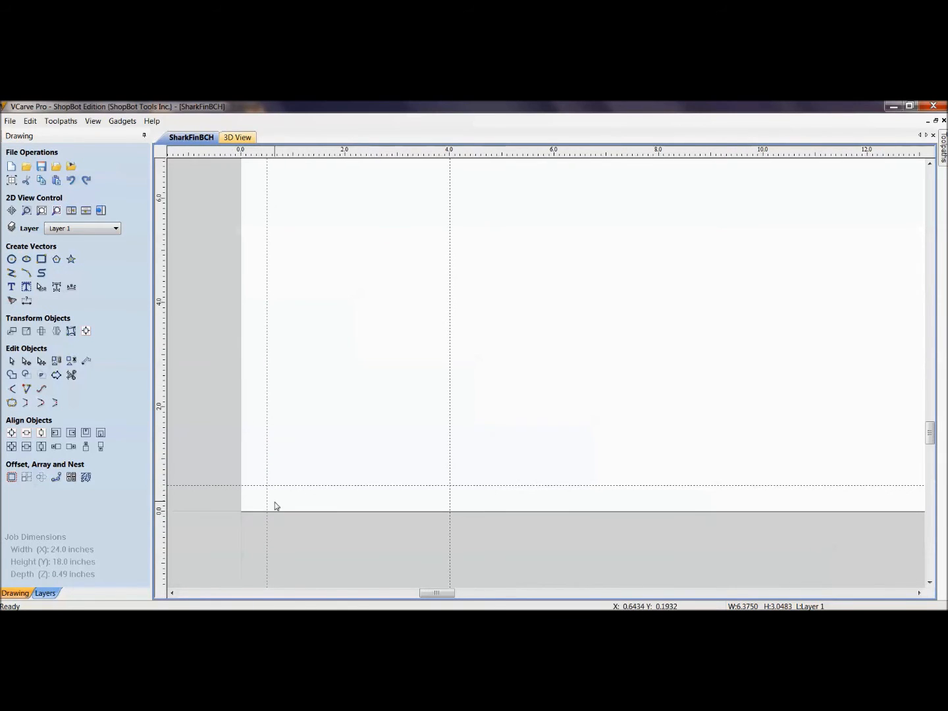
{"action": "scroll", "coordinate": [487, 501], "scroll_direction": "down", "scroll_amount": 2}
{"action": "scroll", "coordinate": [506, 510], "scroll_direction": "down", "scroll_amount": 3}
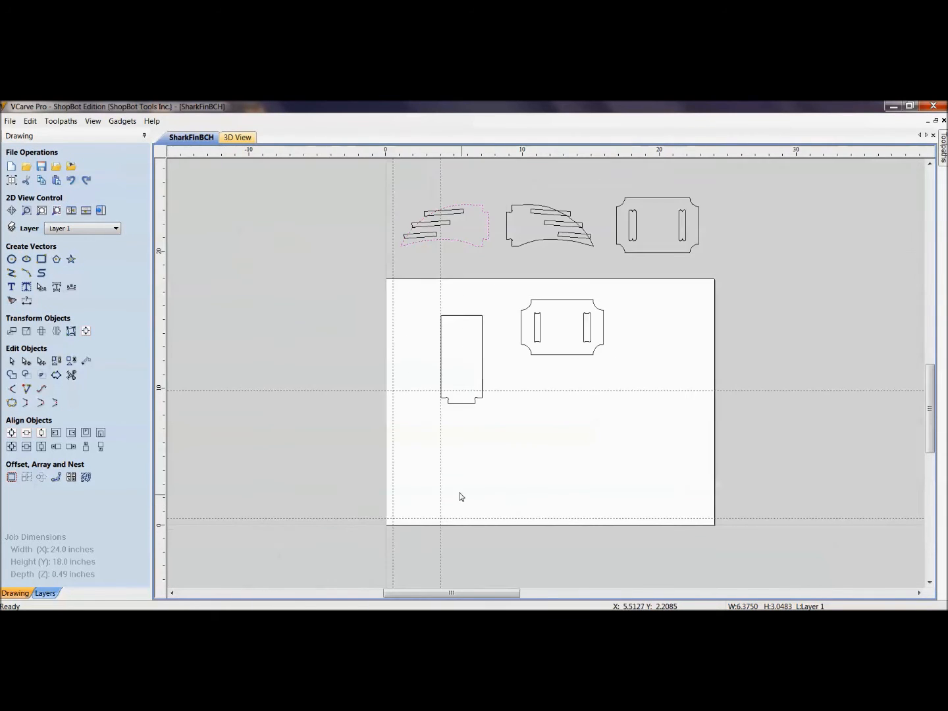
{"action": "left_click_drag", "start_coordinate": [440, 489], "coordinate": [702, 476]}
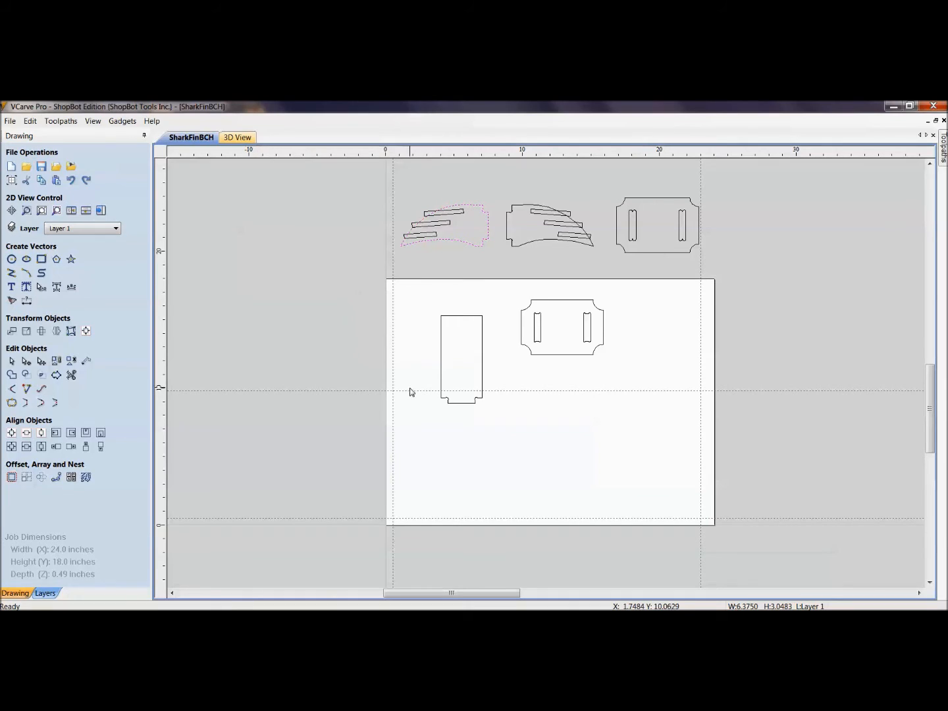
{"action": "left_click_drag", "start_coordinate": [411, 391], "coordinate": [423, 151]}
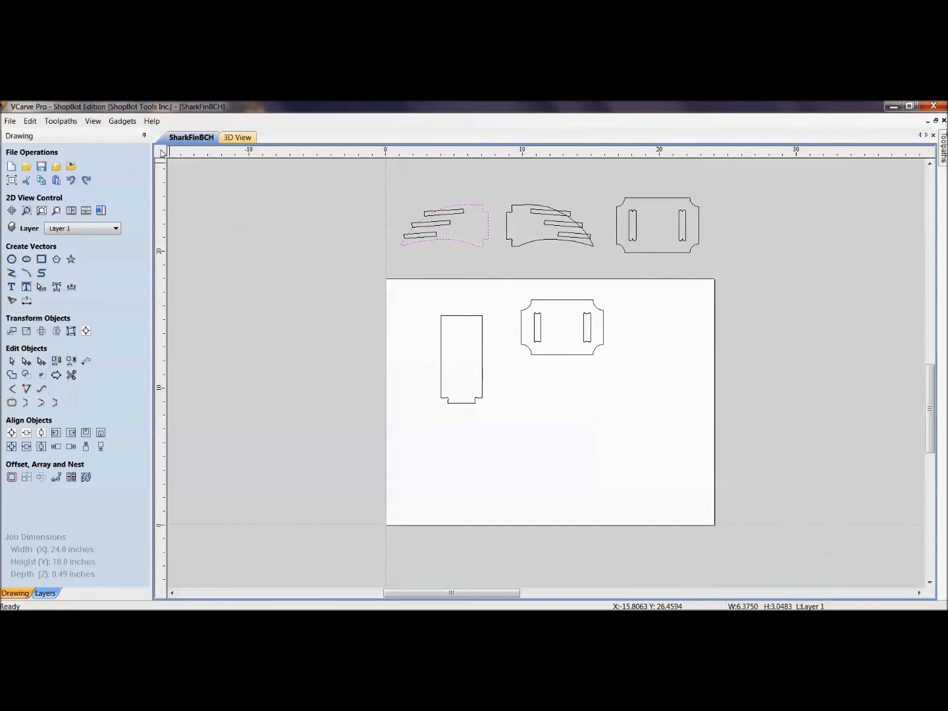
- Place a horizontal guide on the side piece's tab shoulders and shift it about 0.5 inch above them
{"action": "scroll", "coordinate": [404, 335], "scroll_direction": "up", "scroll_amount": 6}
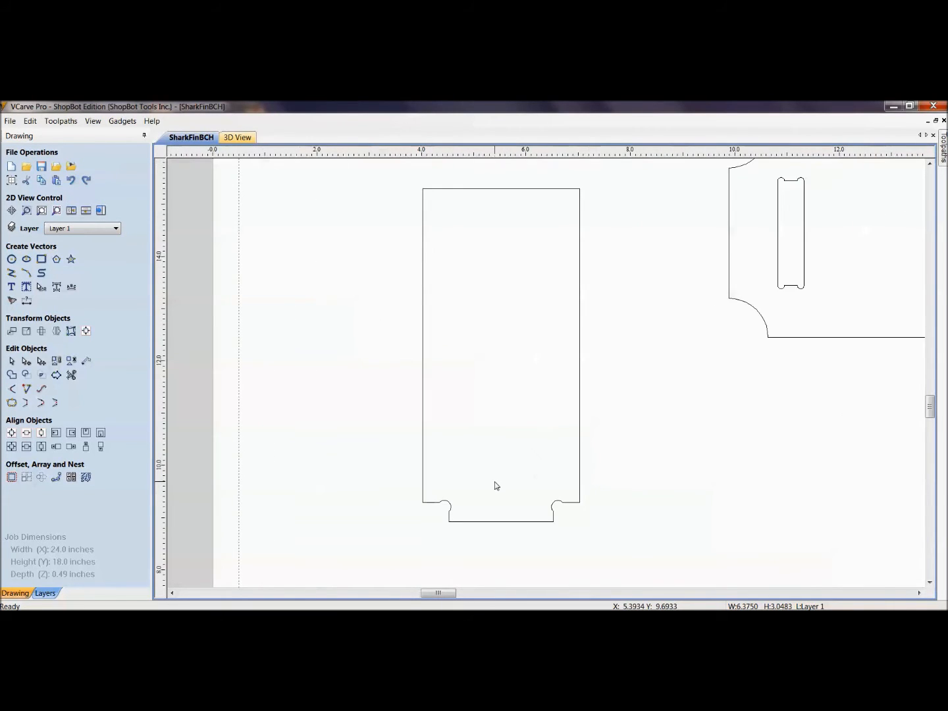
{"action": "middle_click_drag", "start_coordinate": [464, 446], "coordinate": [432, 499]}
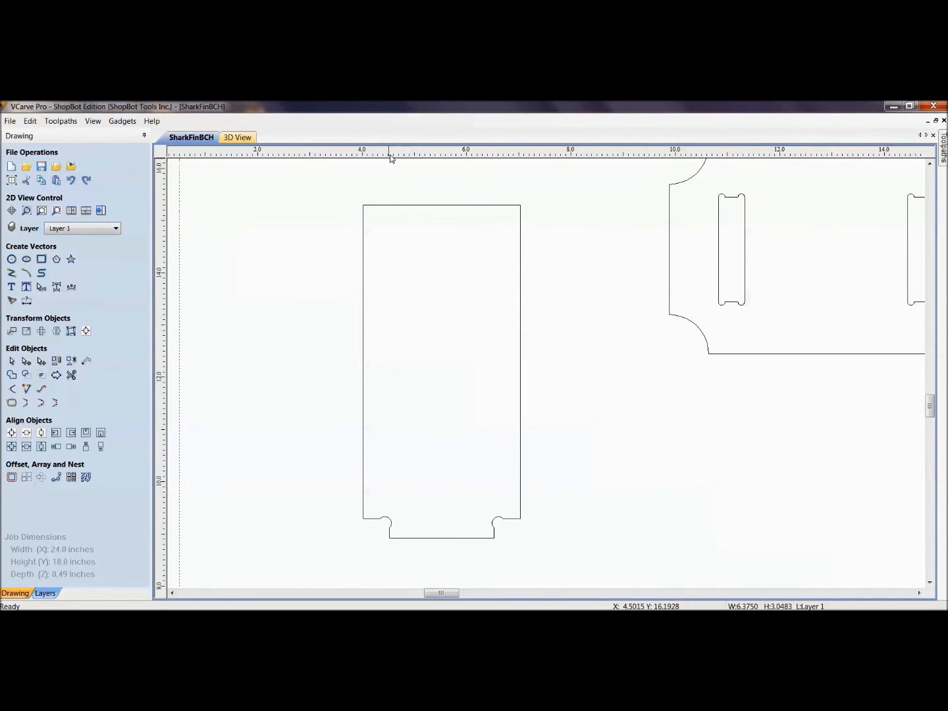
{"action": "left_click", "coordinate": [157, 123]}
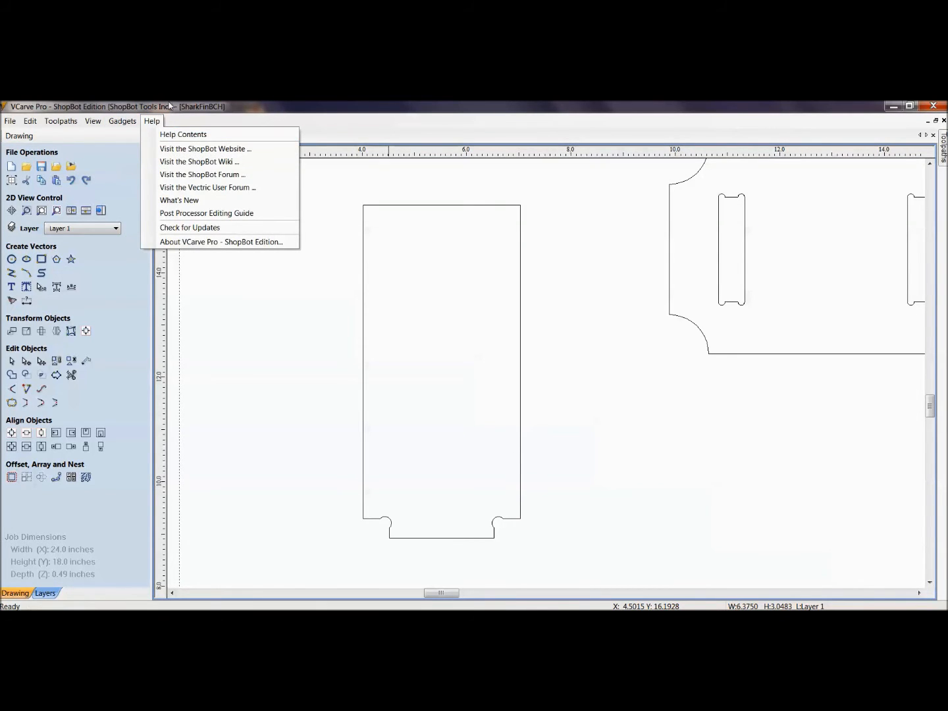
{"action": "left_click", "coordinate": [169, 105]}
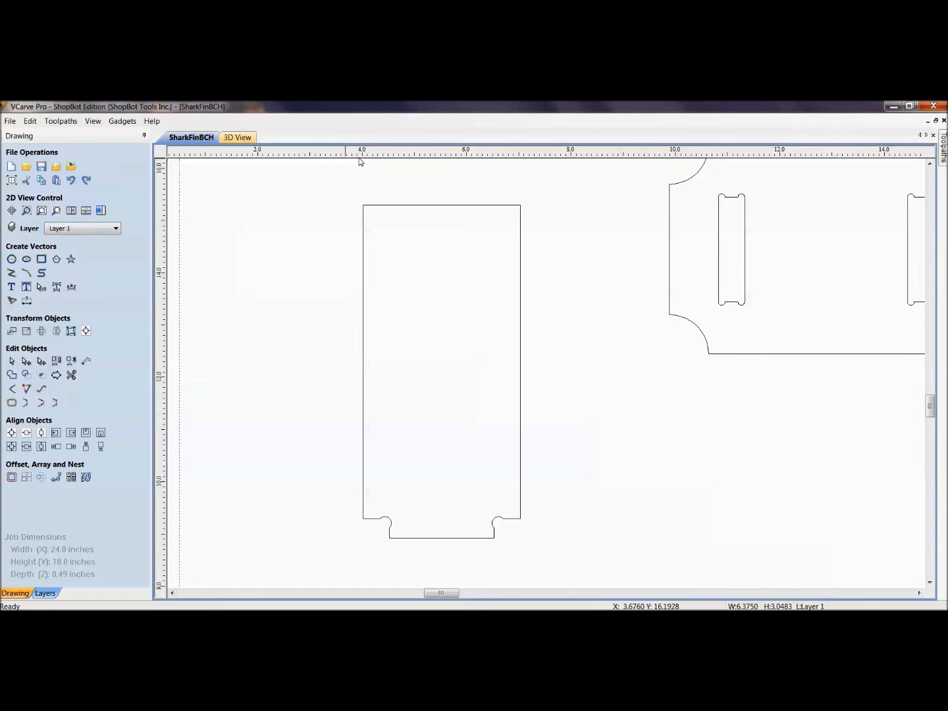
{"action": "left_click_drag", "start_coordinate": [338, 156], "coordinate": [330, 518]}
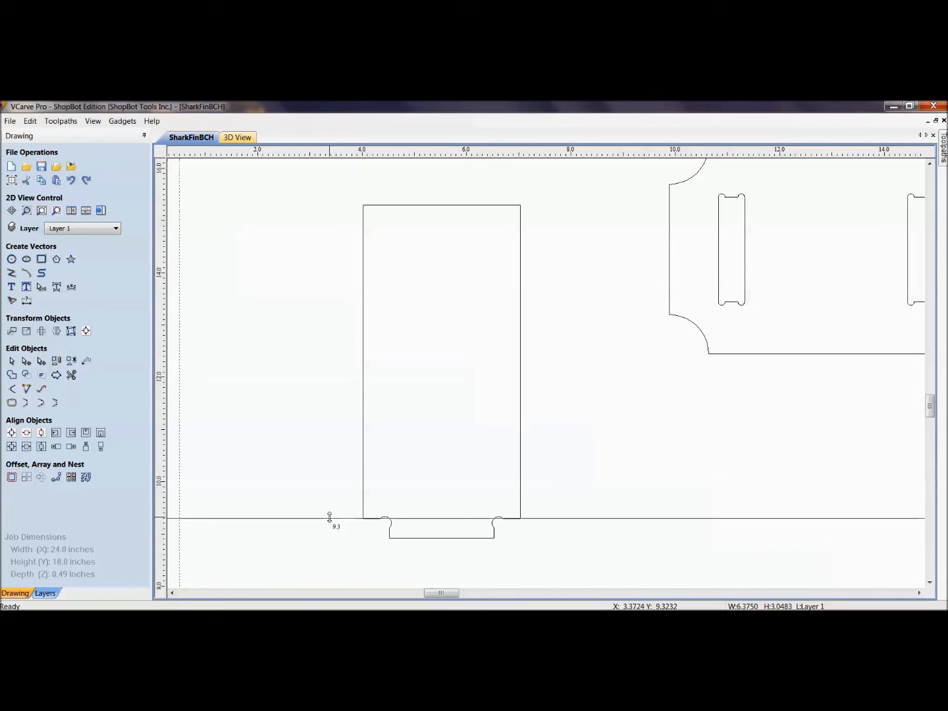
{"action": "left_click_drag", "start_coordinate": [328, 519], "coordinate": [328, 490]}
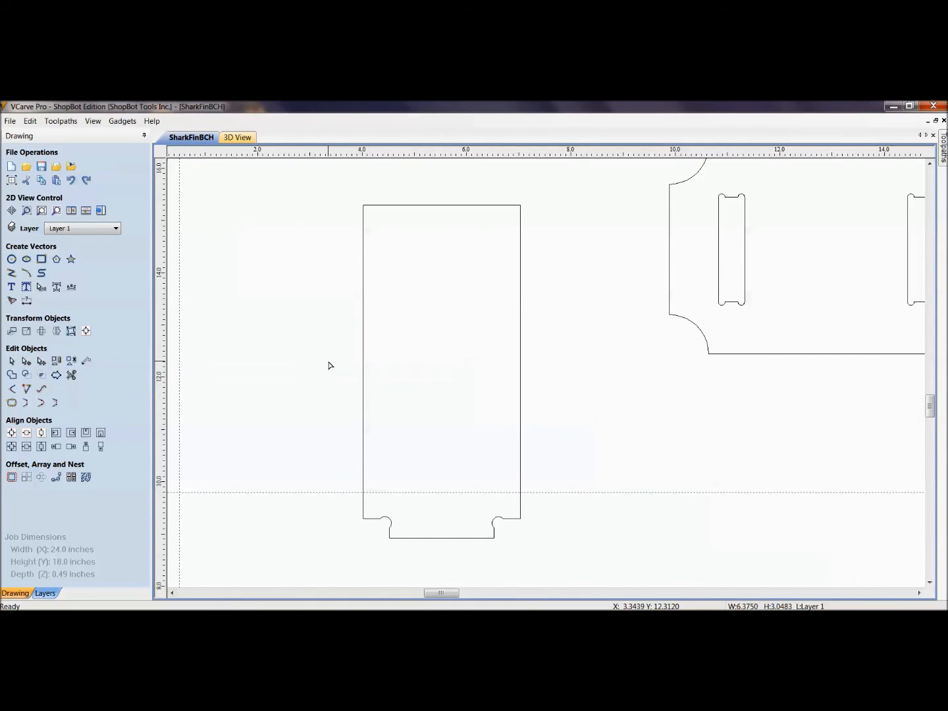
- Insert a point on the side piece's left and right edges where the horizontal guide crosses, and leave node editing
{"action": "left_click", "coordinate": [364, 491]}
{"action": "right_click", "coordinate": [365, 498]}
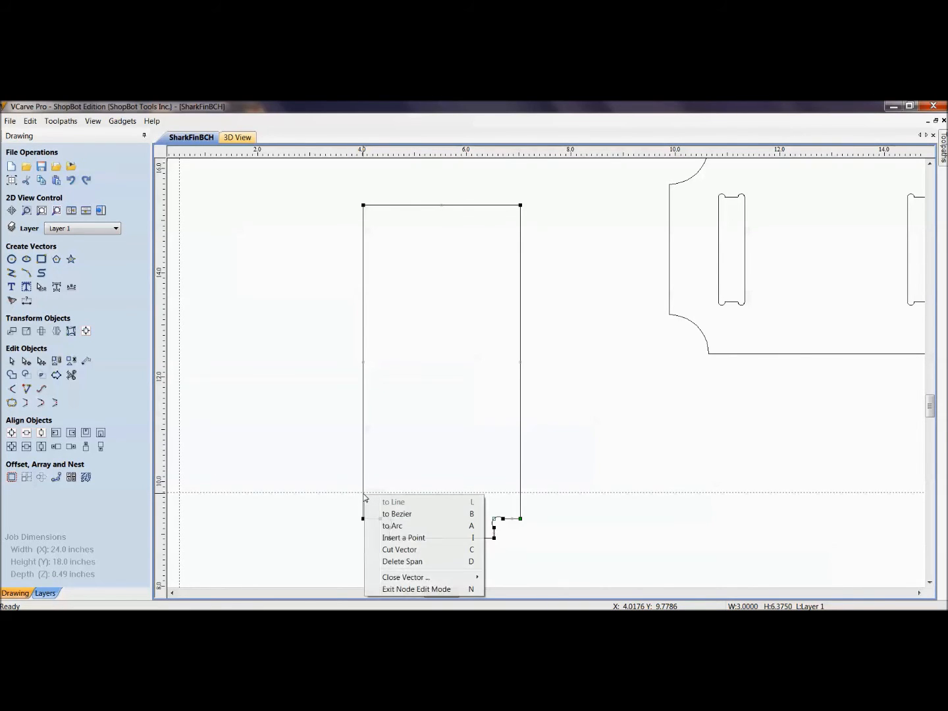
{"action": "left_click", "coordinate": [390, 538]}
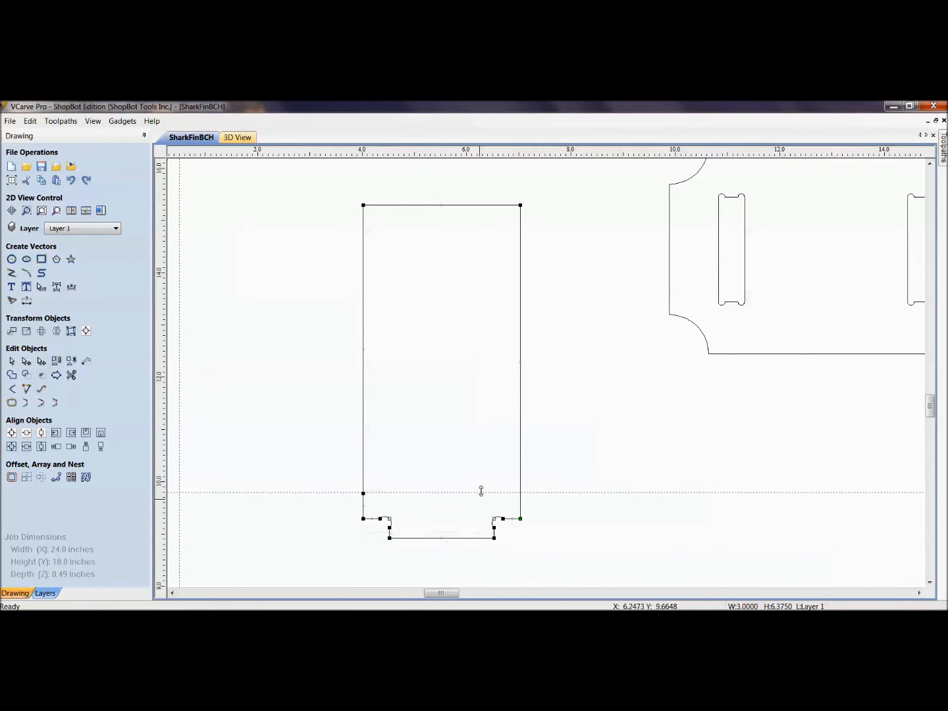
{"action": "right_click", "coordinate": [522, 496]}
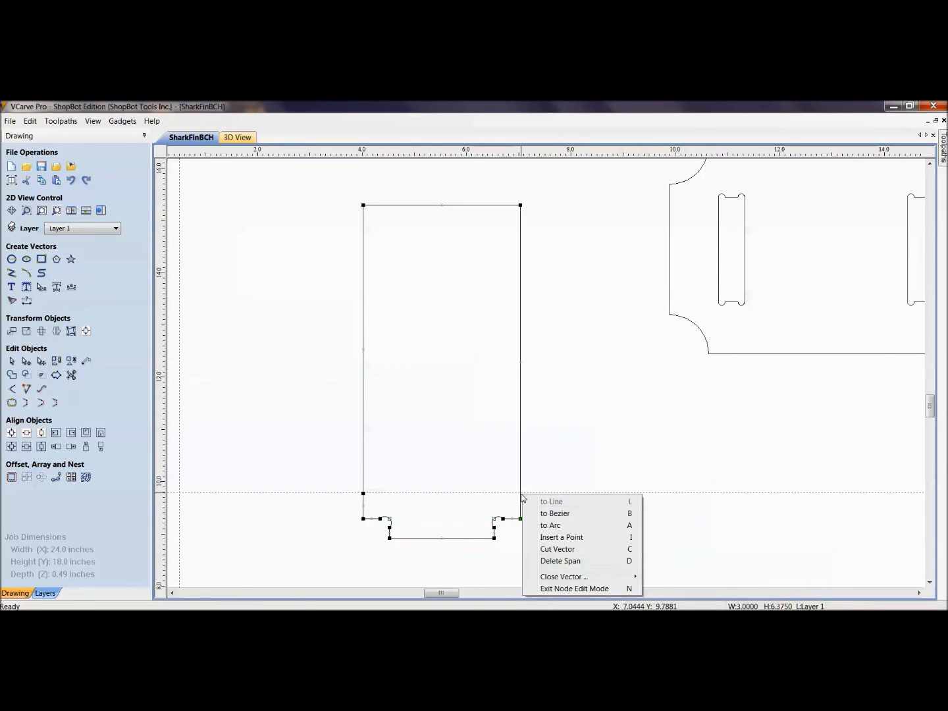
{"action": "left_click", "coordinate": [535, 535]}
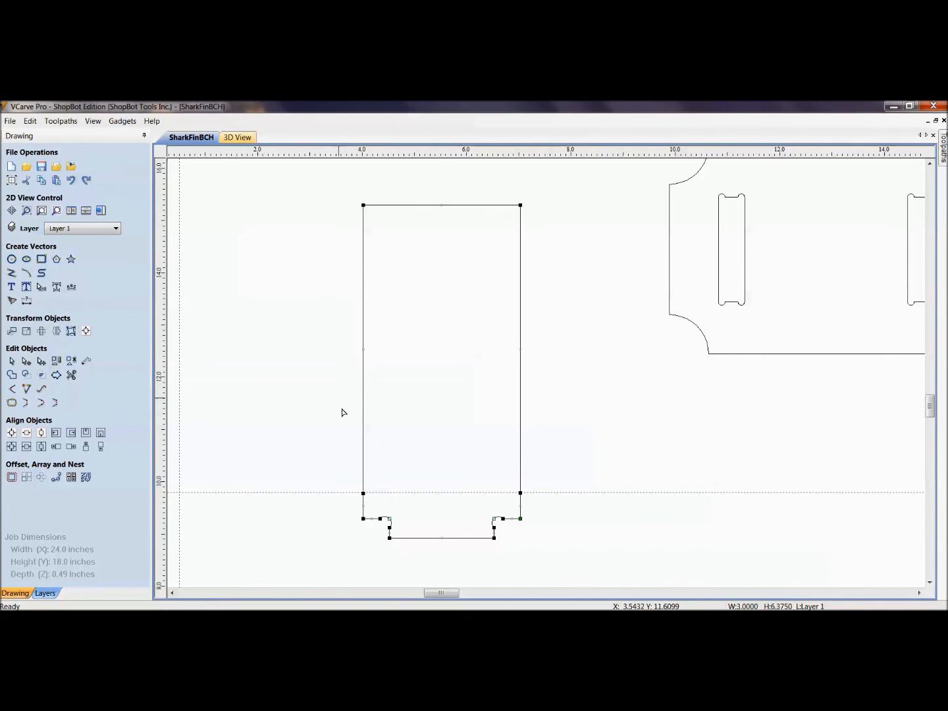
{"action": "right_click", "coordinate": [365, 208]}
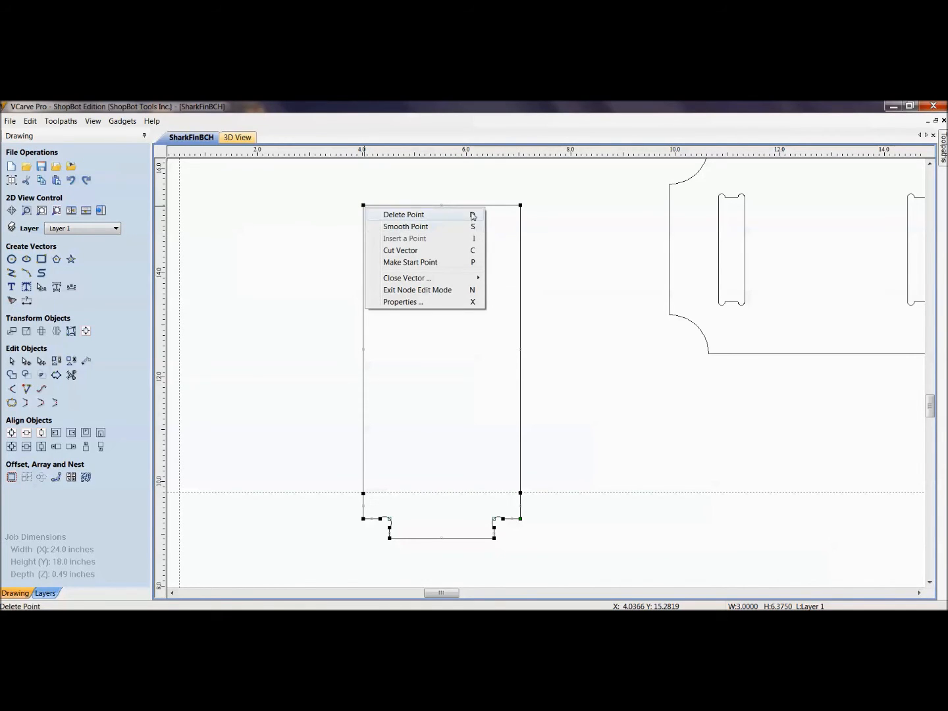
{"action": "left_click", "coordinate": [470, 312]}
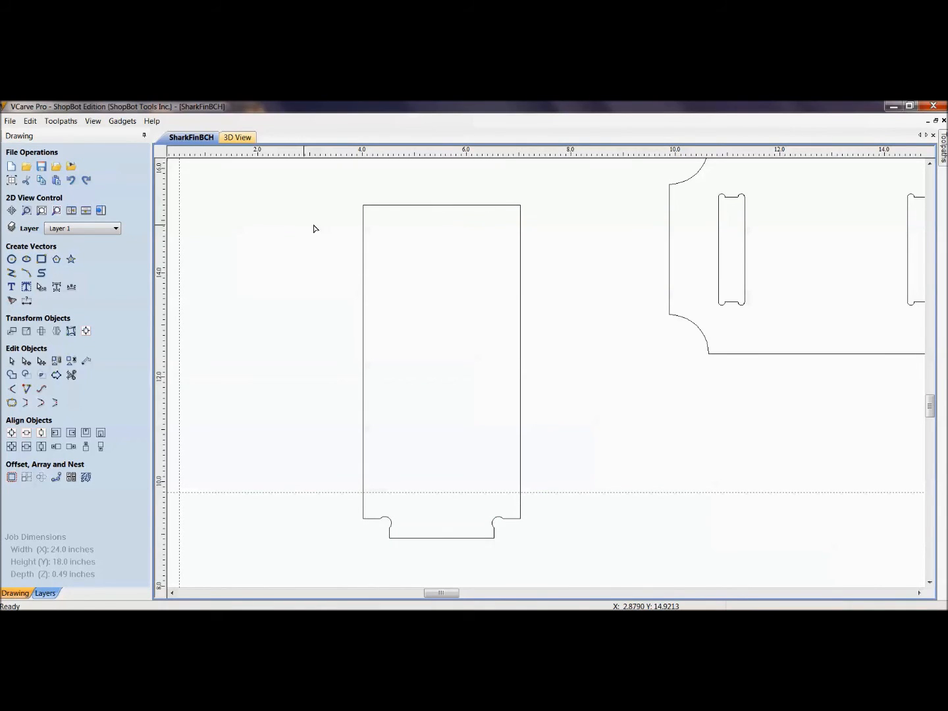
- Delete the side piece's upper-left corner point and convert the resulting slanted span to an arc bulging outward as the fin's front edge
{"action": "left_click", "coordinate": [366, 206]}
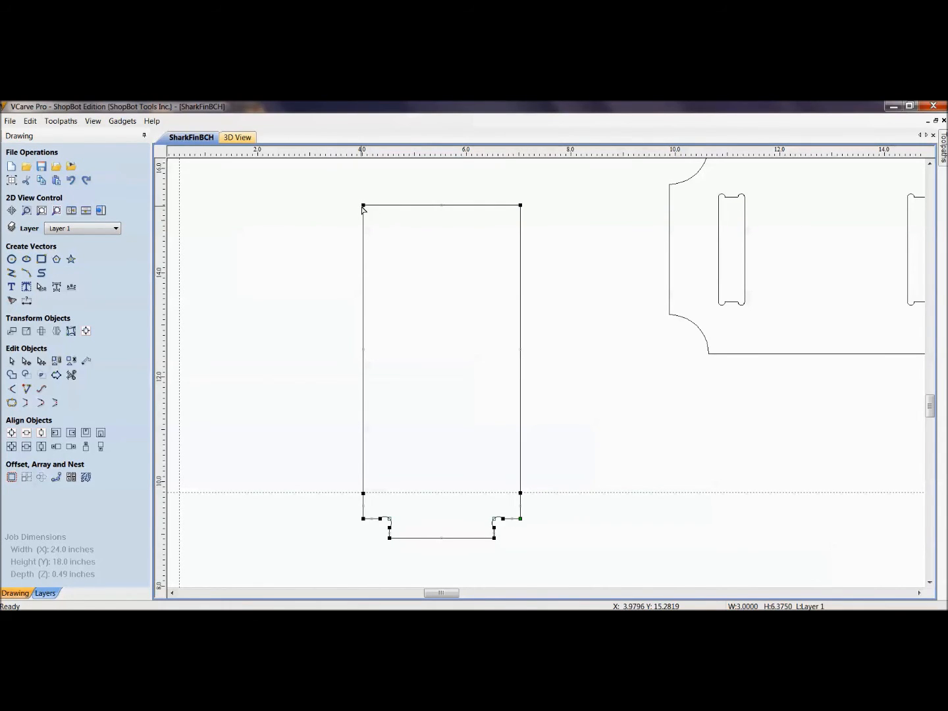
{"action": "key", "text": "d"}
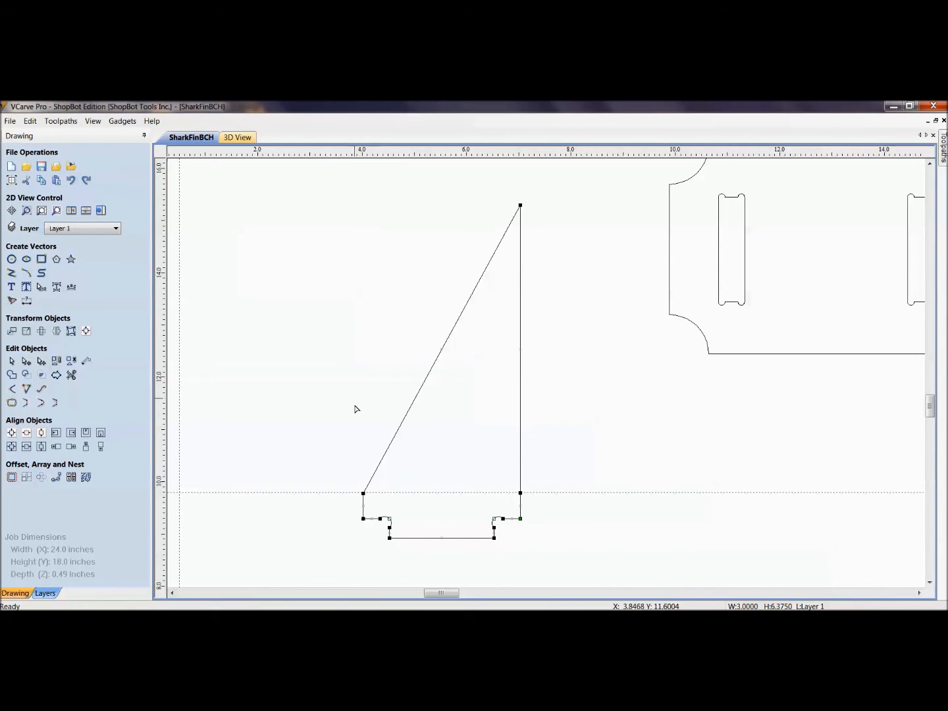
{"action": "right_click", "coordinate": [446, 347]}
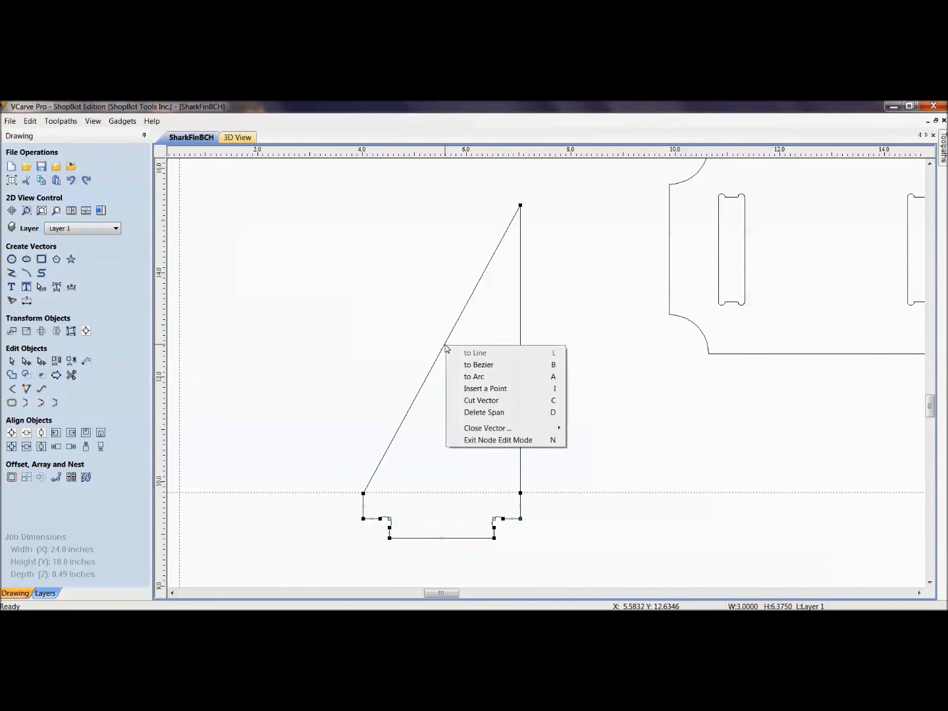
{"action": "left_click", "coordinate": [467, 380]}
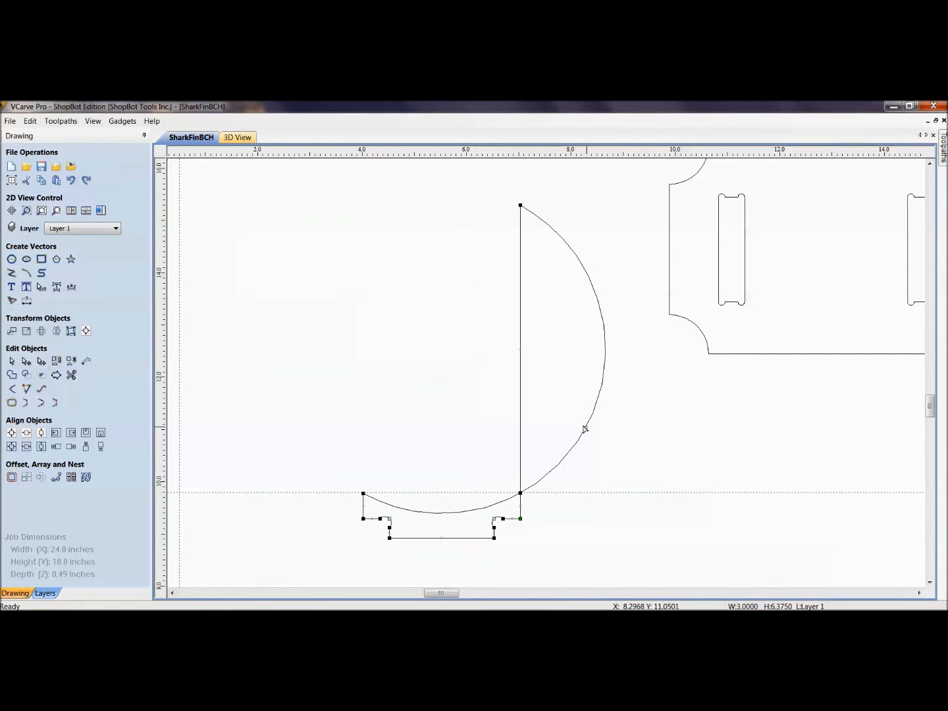
{"action": "left_click_drag", "start_coordinate": [441, 349], "coordinate": [405, 279]}
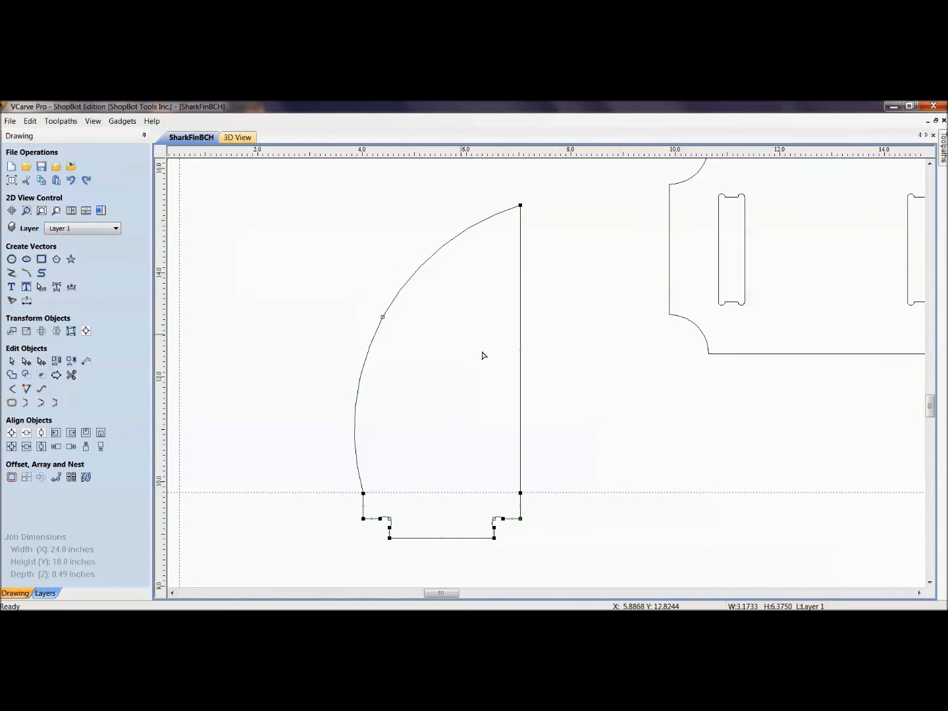
- Convert the fin's straight right edge to an arc bowed slightly inward, and leave node editing
{"action": "right_click", "coordinate": [520, 390]}
{"action": "left_click", "coordinate": [532, 416]}
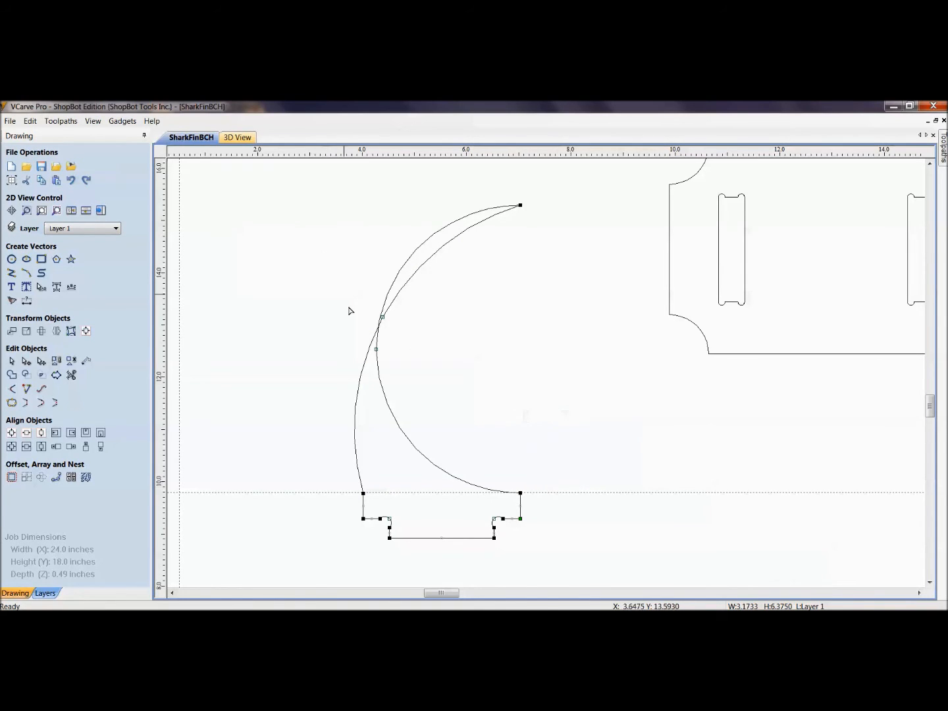
{"action": "left_click", "coordinate": [376, 349]}
{"action": "left_click_drag", "start_coordinate": [485, 354], "coordinate": [499, 351]}
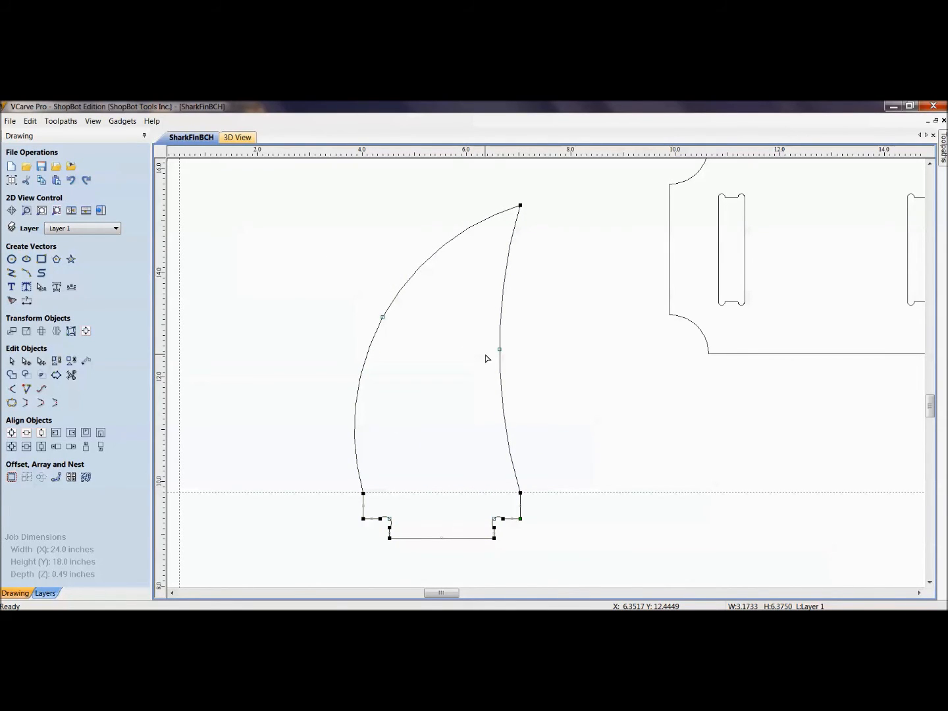
{"action": "scroll", "coordinate": [526, 408], "scroll_direction": "up", "scroll_amount": 2}
{"action": "scroll", "coordinate": [495, 438], "scroll_direction": "down", "scroll_amount": 5}
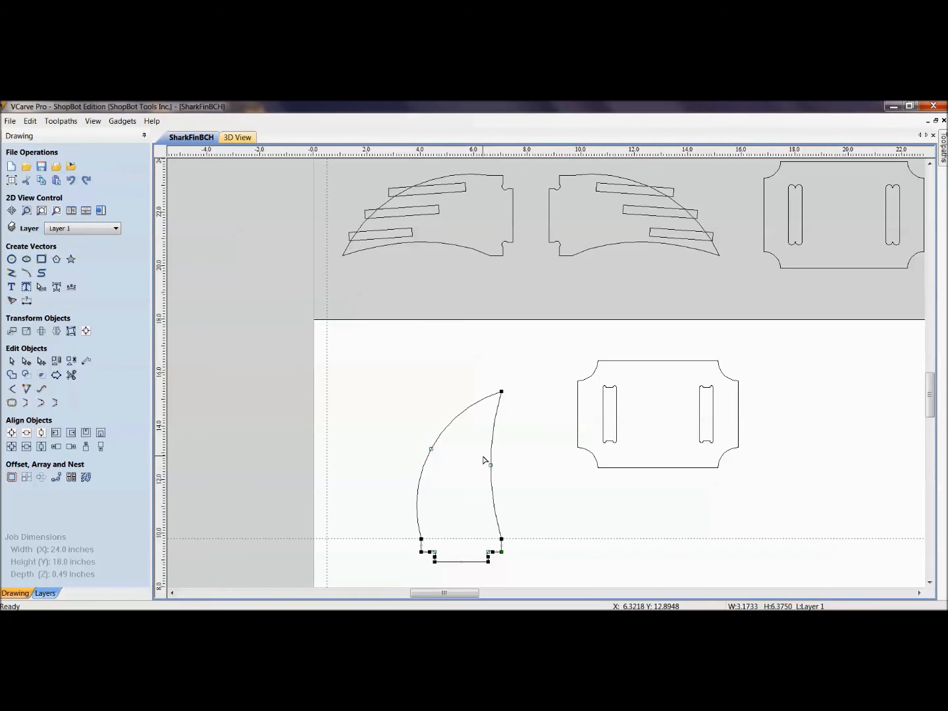
{"action": "scroll", "coordinate": [395, 463], "scroll_direction": "down", "scroll_amount": 2}
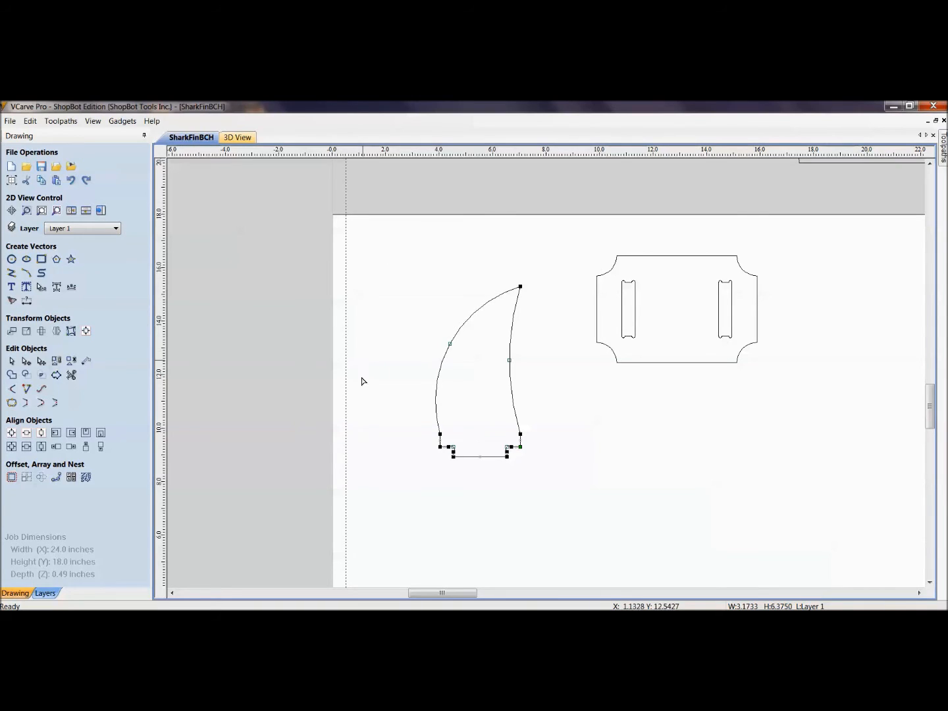
{"action": "key", "text": "n"}
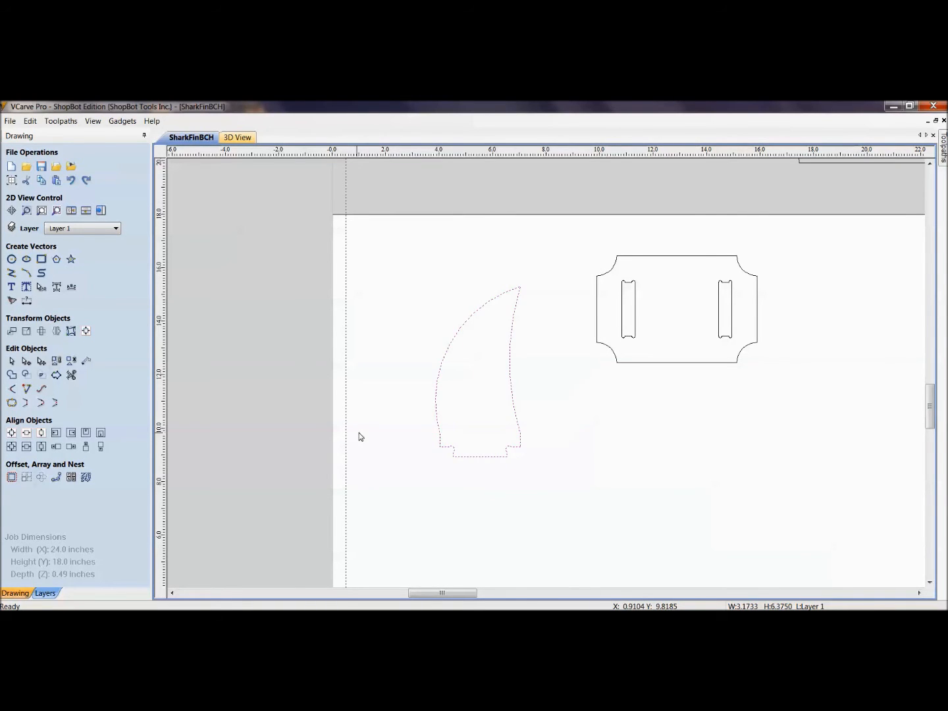
- Deselect the fin, remove the guides, and draw a narrow upright rectangle about 0.41 by 3.66 inches to the fin's left
{"action": "scroll", "coordinate": [465, 288], "scroll_direction": "up", "scroll_amount": 3}
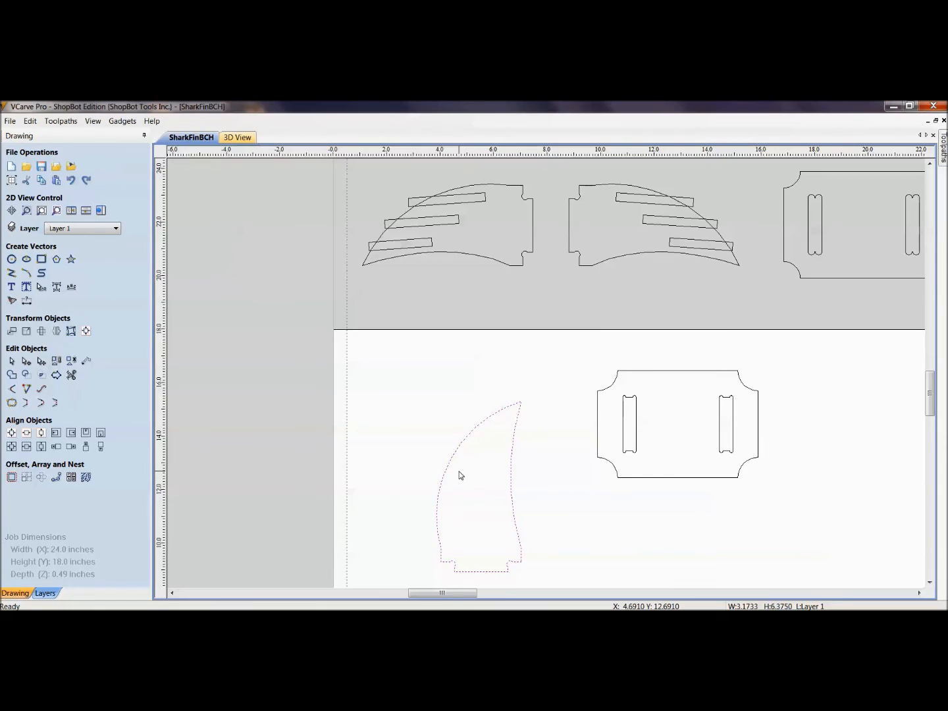
{"action": "key", "text": "z"}
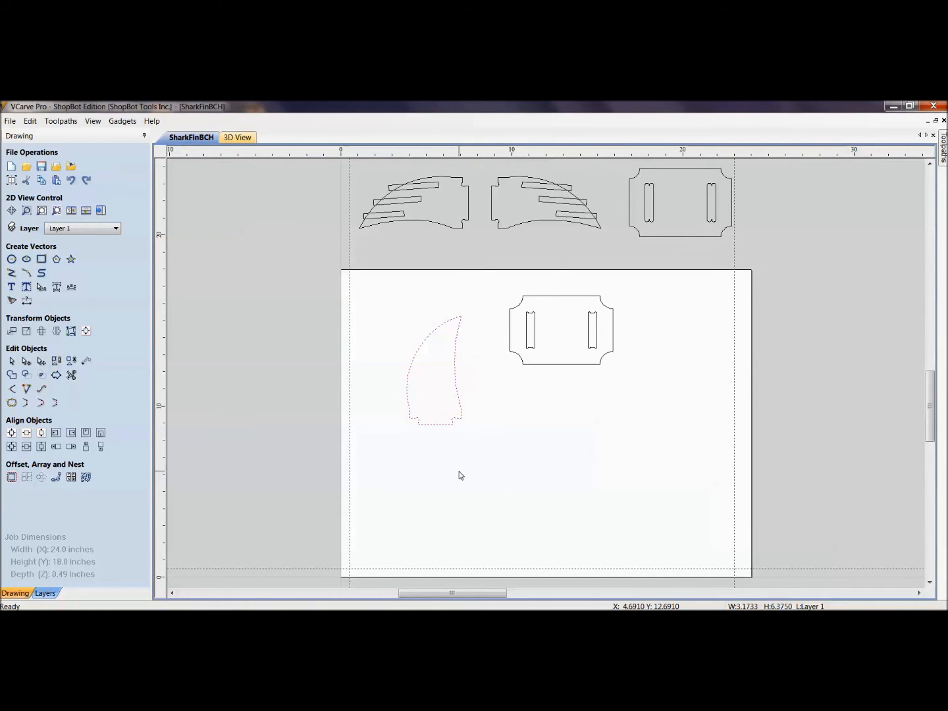
{"action": "left_click", "coordinate": [459, 475]}
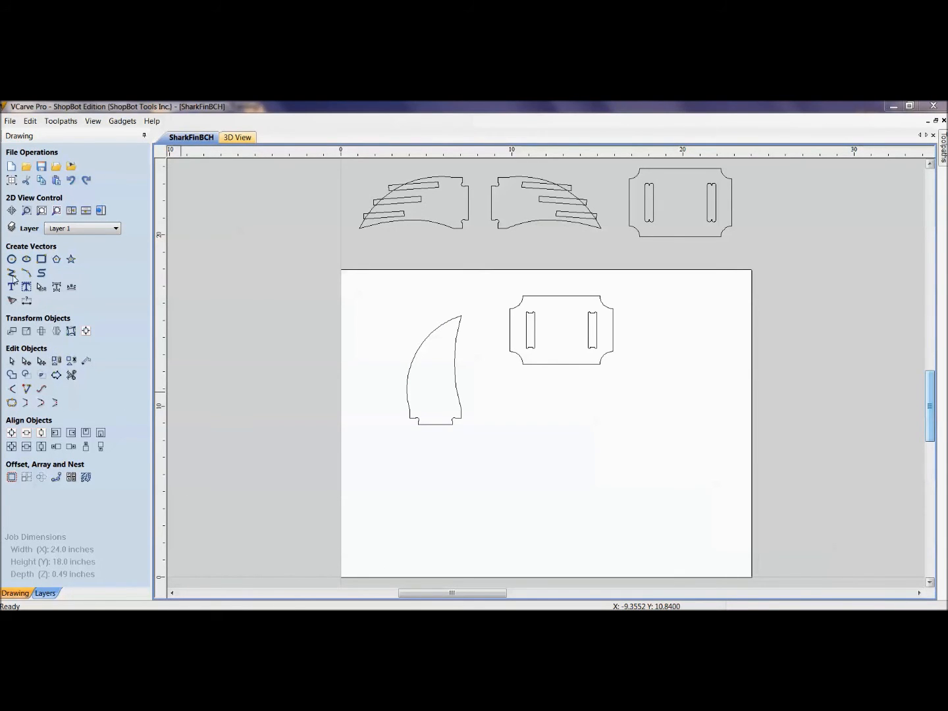
{"action": "left_click", "coordinate": [41, 259]}
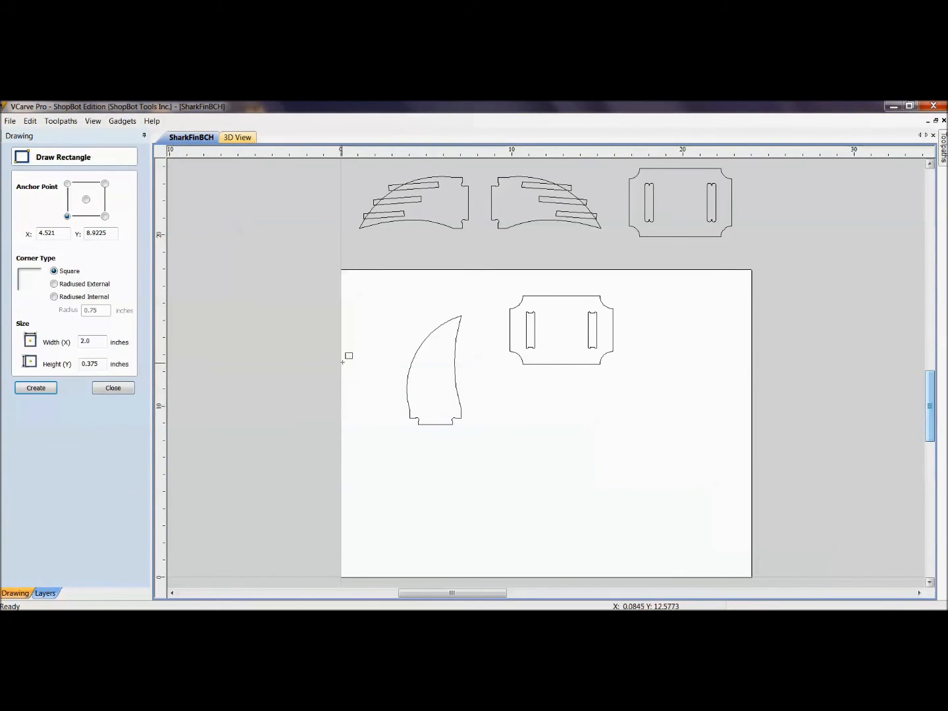
{"action": "scroll", "coordinate": [342, 360], "scroll_direction": "up", "scroll_amount": 3}
{"action": "left_click_drag", "start_coordinate": [355, 305], "coordinate": [376, 495]}
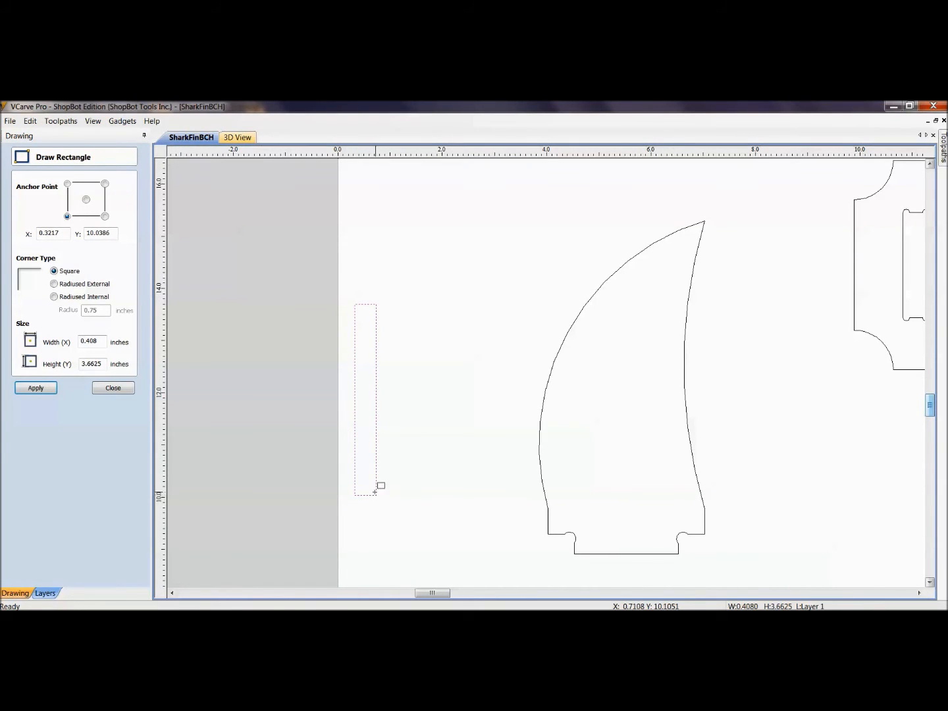
- Set the rectangle's width to 0.3125 inch and its height to 3 inches, and close the rectangle tool
{"action": "double_click", "coordinate": [103, 344]}
{"action": "type", "text": ".31"}
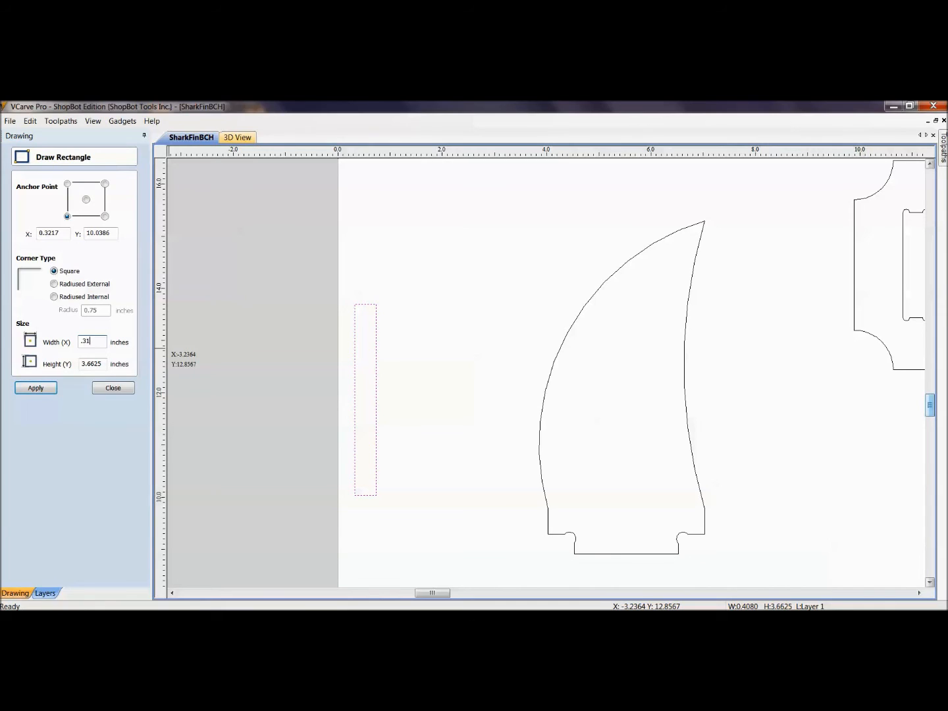
{"action": "type", "text": "32"}
{"action": "key", "text": "Tab"}
{"action": "type", "text": "3"}
{"action": "scroll", "coordinate": [247, 286], "scroll_direction": "down", "scroll_amount": 5}
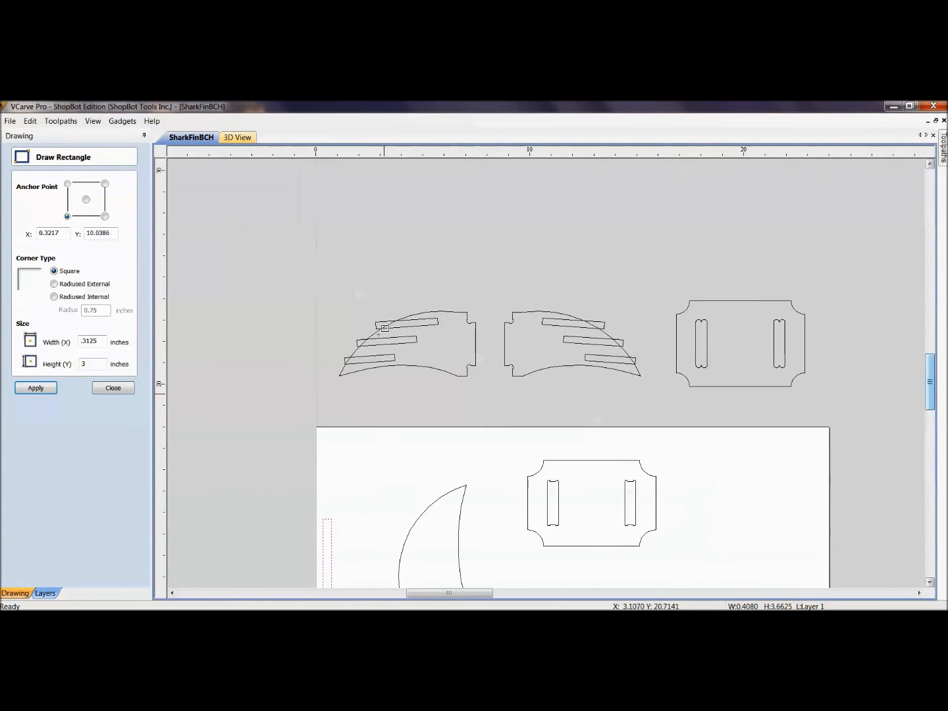
{"action": "scroll", "coordinate": [384, 328], "scroll_direction": "up", "scroll_amount": 5}
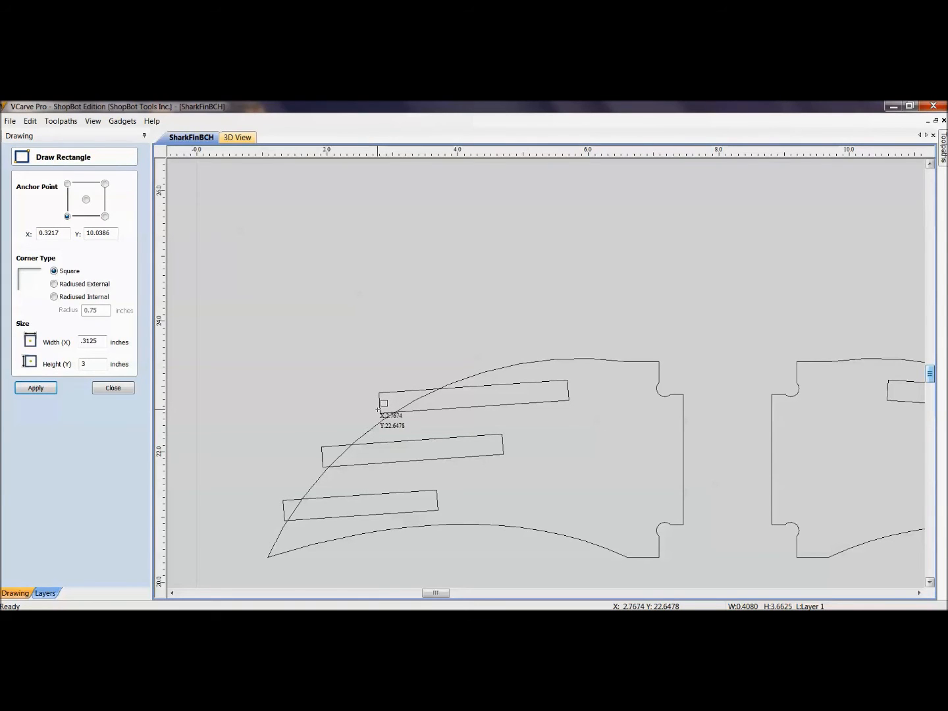
{"action": "scroll", "coordinate": [398, 406], "scroll_direction": "up", "scroll_amount": 4}
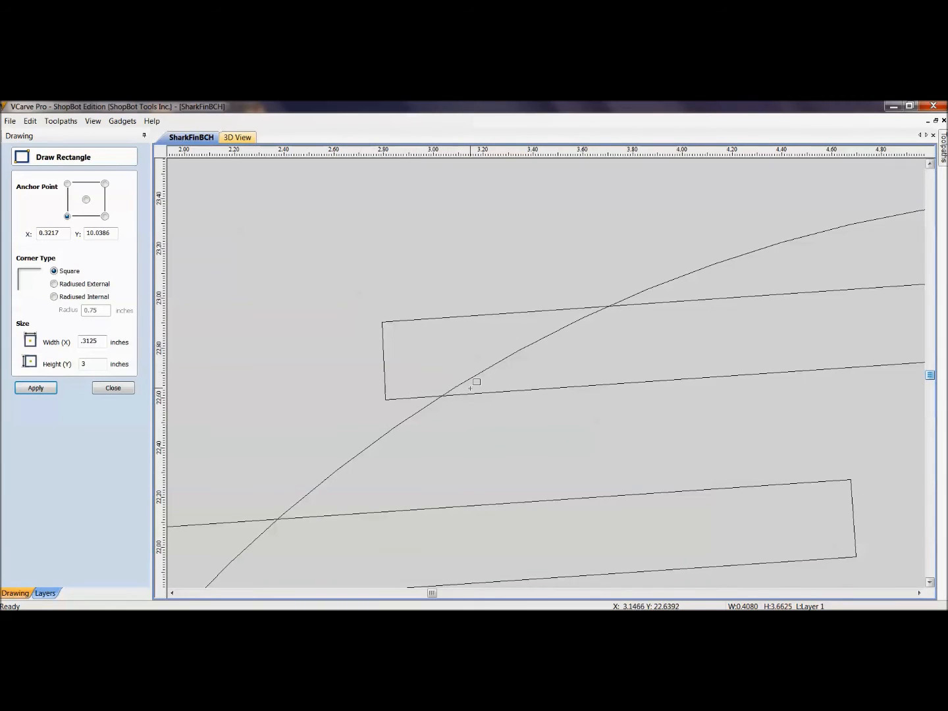
{"action": "scroll", "coordinate": [404, 500], "scroll_direction": "down", "scroll_amount": 5}
{"action": "mouse_move", "coordinate": [365, 479]}
{"action": "middle_mouse_down"}
{"action": "mouse_move", "coordinate": [427, 518]}
{"action": "mouse_move", "coordinate": [445, 270]}
{"action": "middle_mouse_up"}
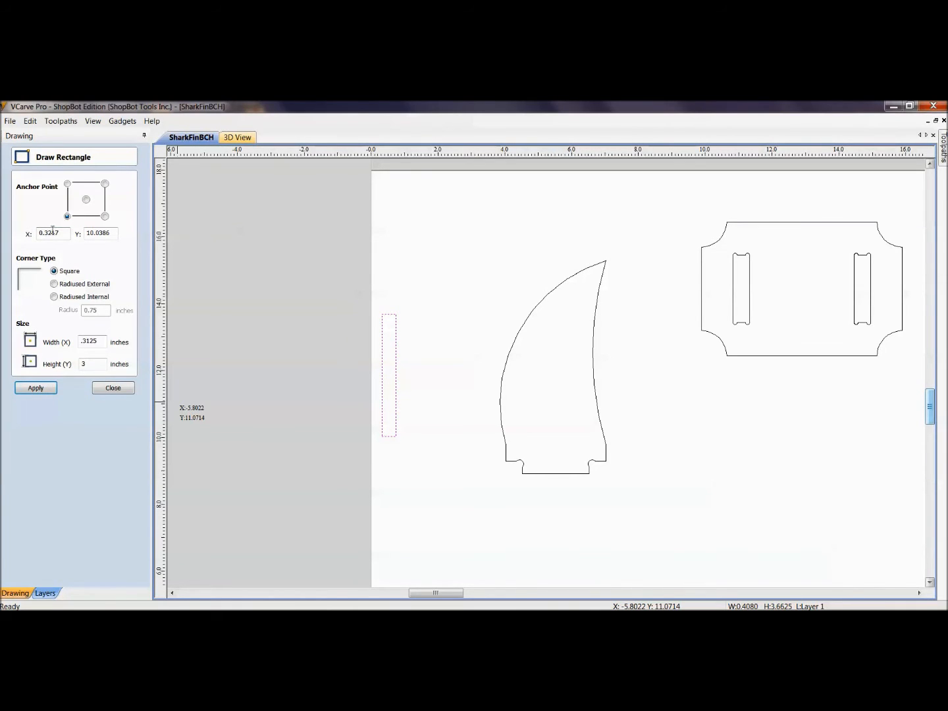
{"action": "left_click", "coordinate": [39, 388]}
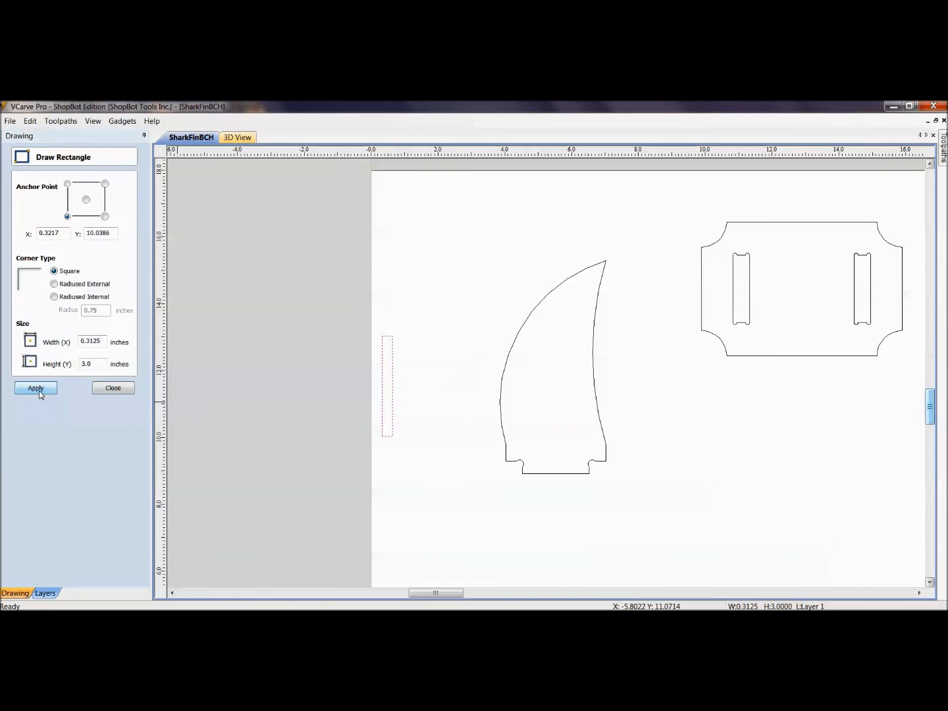
{"action": "left_click", "coordinate": [105, 388]}
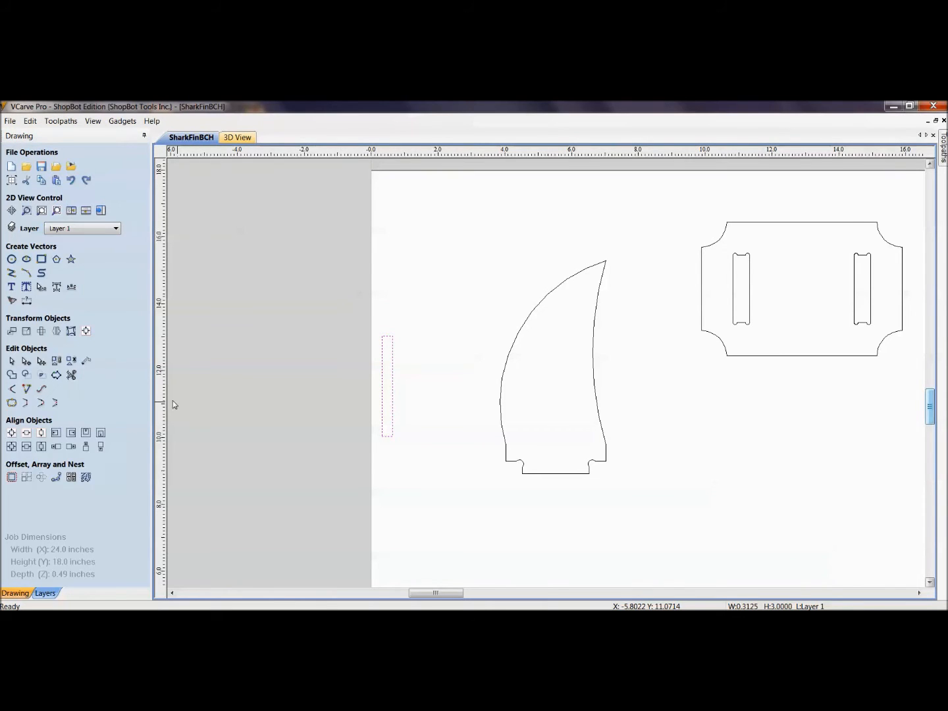
- Examine the angled slots of the reference fins above the material against the new rectangle and the plate's slots
{"action": "left_click", "coordinate": [414, 423]}
{"action": "scroll", "coordinate": [413, 416], "scroll_direction": "up", "scroll_amount": 2}
{"action": "scroll", "coordinate": [425, 392], "scroll_direction": "down", "scroll_amount": 2}
{"action": "scroll", "coordinate": [425, 392], "scroll_direction": "up", "scroll_amount": 2}
{"action": "scroll", "coordinate": [453, 327], "scroll_direction": "down", "scroll_amount": 2}
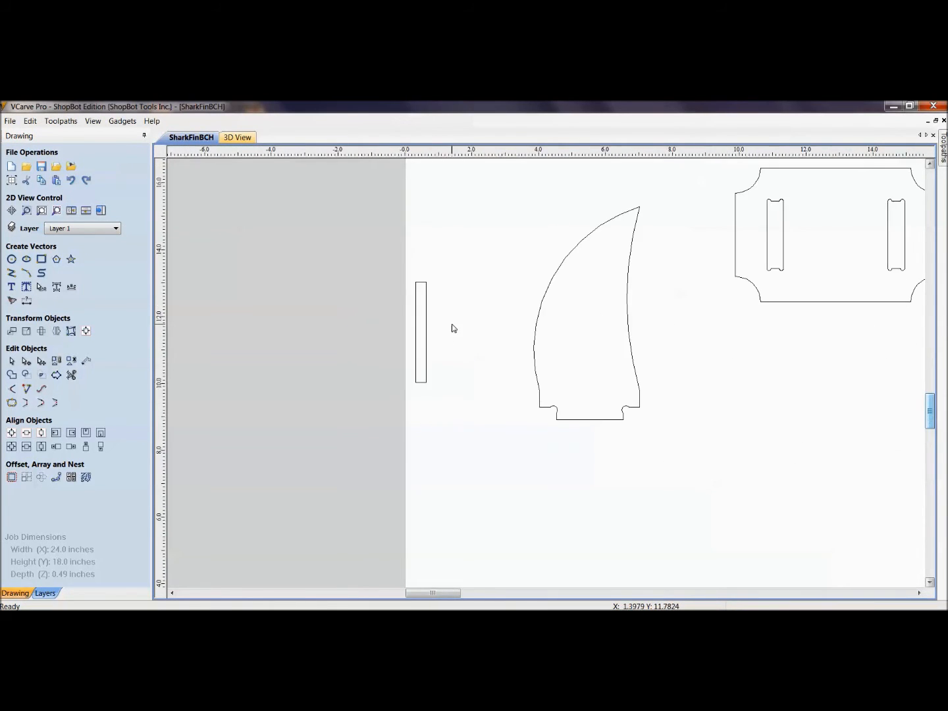
{"action": "scroll", "coordinate": [453, 328], "scroll_direction": "down", "scroll_amount": 3}
{"action": "scroll", "coordinate": [485, 328], "scroll_direction": "up", "scroll_amount": 4}
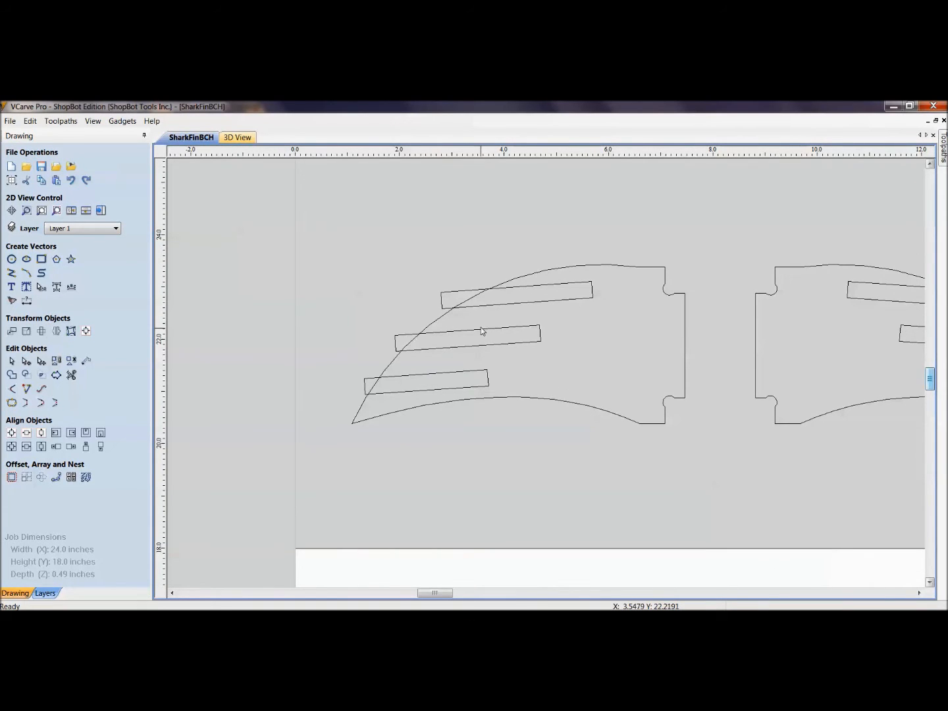
{"action": "middle_click_drag", "start_coordinate": [403, 457], "coordinate": [433, 345]}
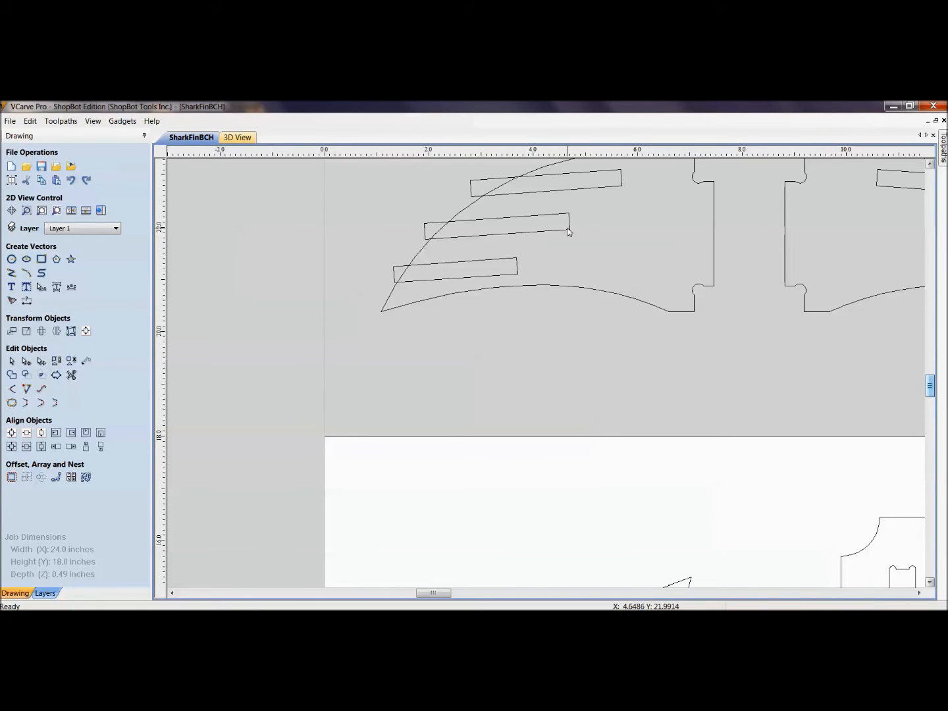
{"action": "scroll", "coordinate": [409, 388], "scroll_direction": "down", "scroll_amount": 2}
{"action": "middle_click_drag", "start_coordinate": [400, 402], "coordinate": [422, 308]}
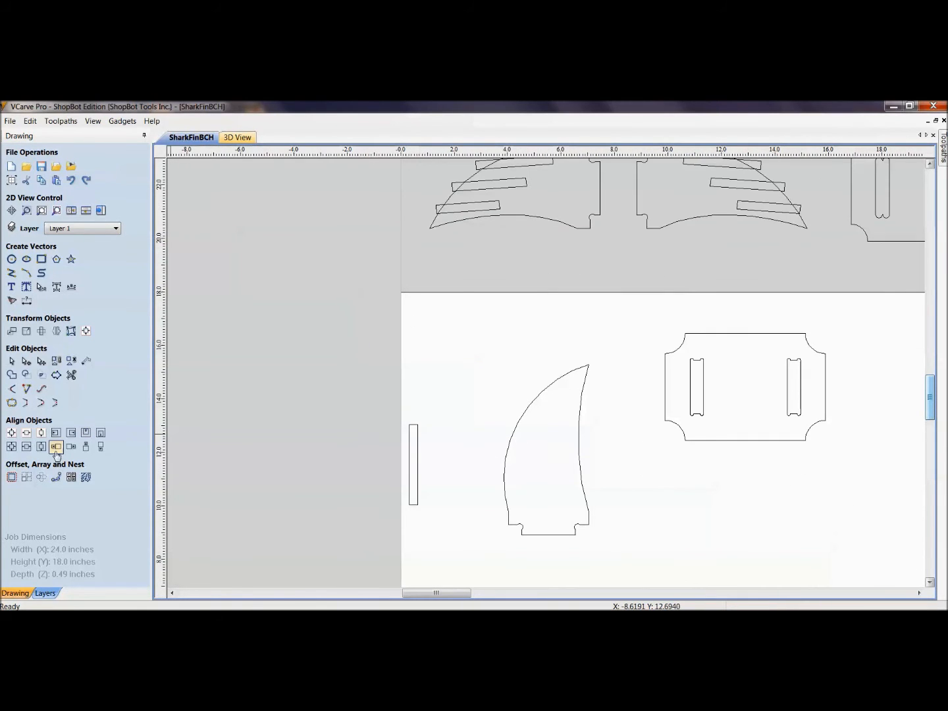
{"action": "scroll", "coordinate": [432, 501], "scroll_direction": "up", "scroll_amount": 3}
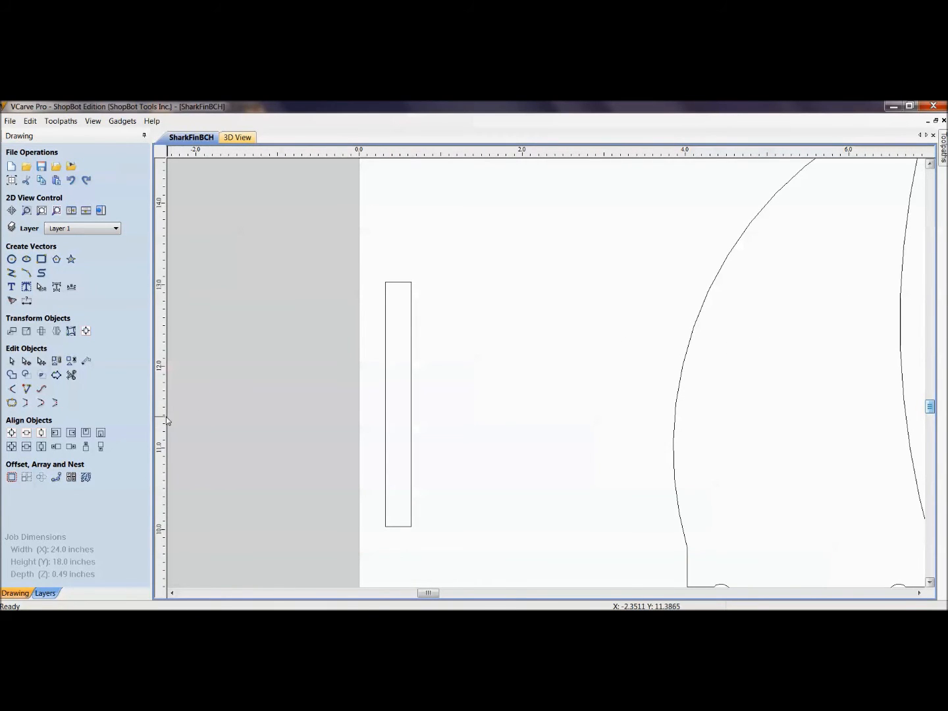
{"action": "scroll", "coordinate": [331, 248], "scroll_direction": "down", "scroll_amount": 4}
{"action": "middle_click_drag", "start_coordinate": [383, 255], "coordinate": [387, 555]}
{"action": "middle_click_drag", "start_coordinate": [448, 278], "coordinate": [451, 309]}
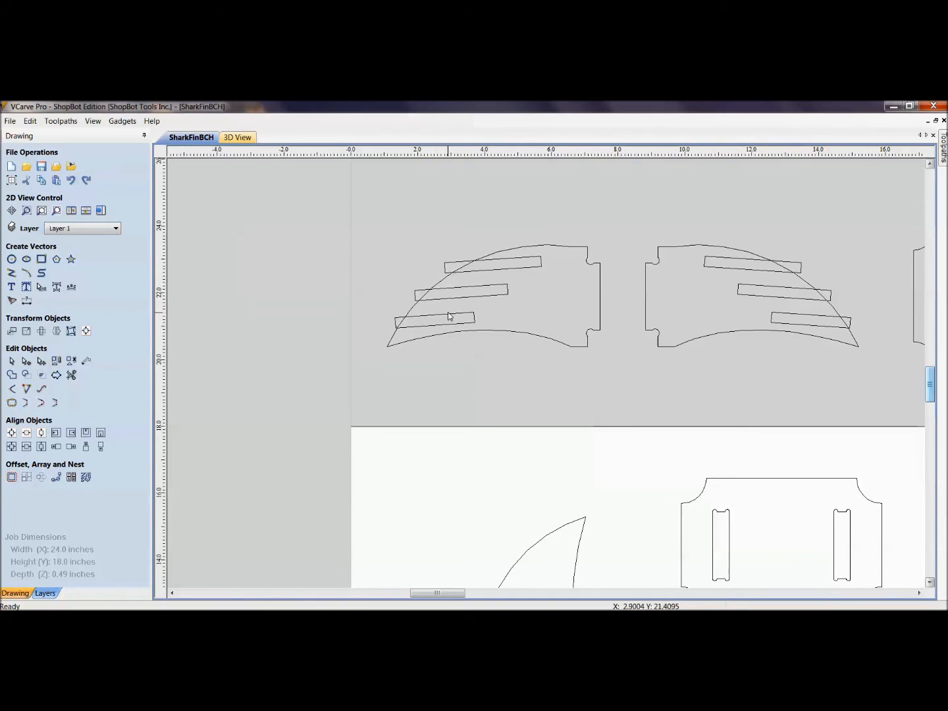
{"action": "middle_click_drag", "start_coordinate": [542, 490], "coordinate": [406, 395]}
{"action": "scroll", "coordinate": [614, 447], "scroll_direction": "up", "scroll_amount": 4}
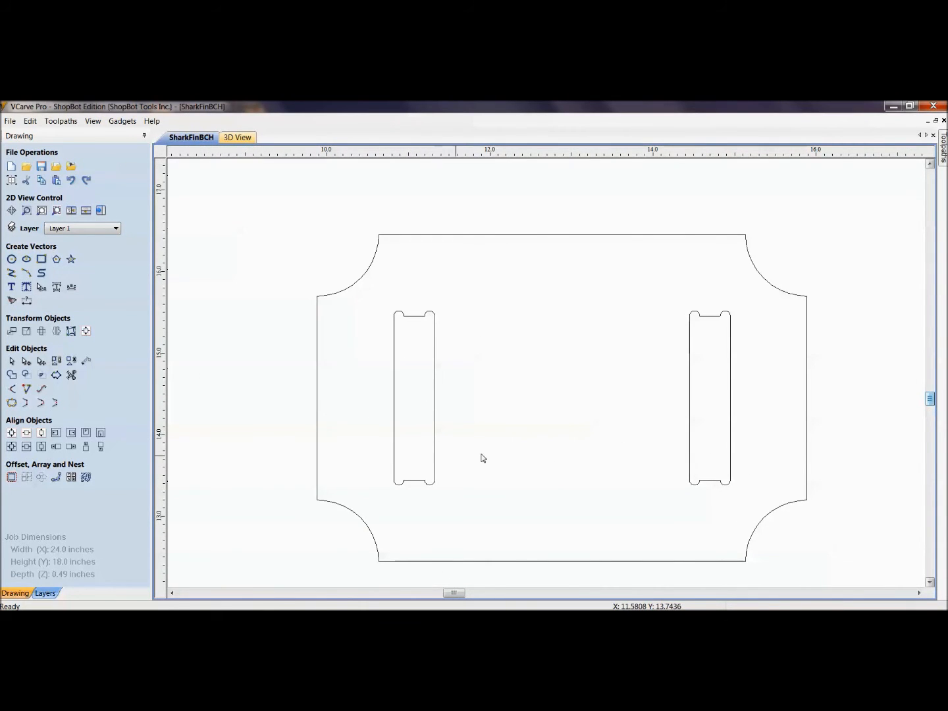
{"action": "scroll", "coordinate": [372, 258], "scroll_direction": "down", "scroll_amount": 2}
{"action": "middle_click_drag", "start_coordinate": [373, 259], "coordinate": [623, 573]}
{"action": "middle_click_drag", "start_coordinate": [389, 335], "coordinate": [365, 373]}
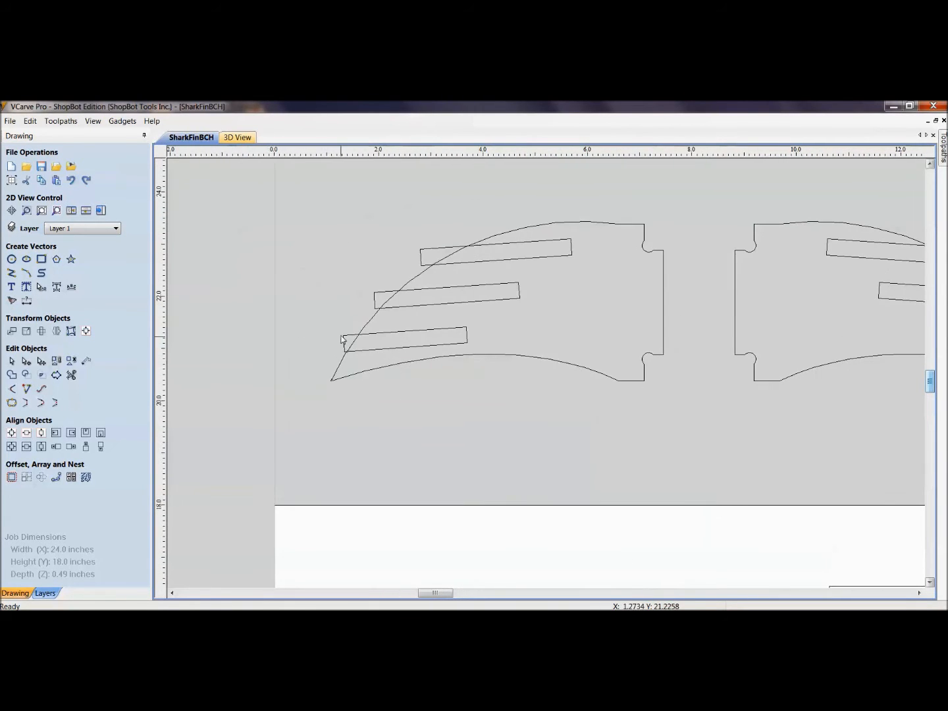
- Place four vertical guides at X 0, 1, 2 and 3 inches around the rectangle beside the fin
{"action": "middle_click_drag", "start_coordinate": [400, 529], "coordinate": [426, 149]}
{"action": "scroll", "coordinate": [373, 442], "scroll_direction": "up", "scroll_amount": 2}
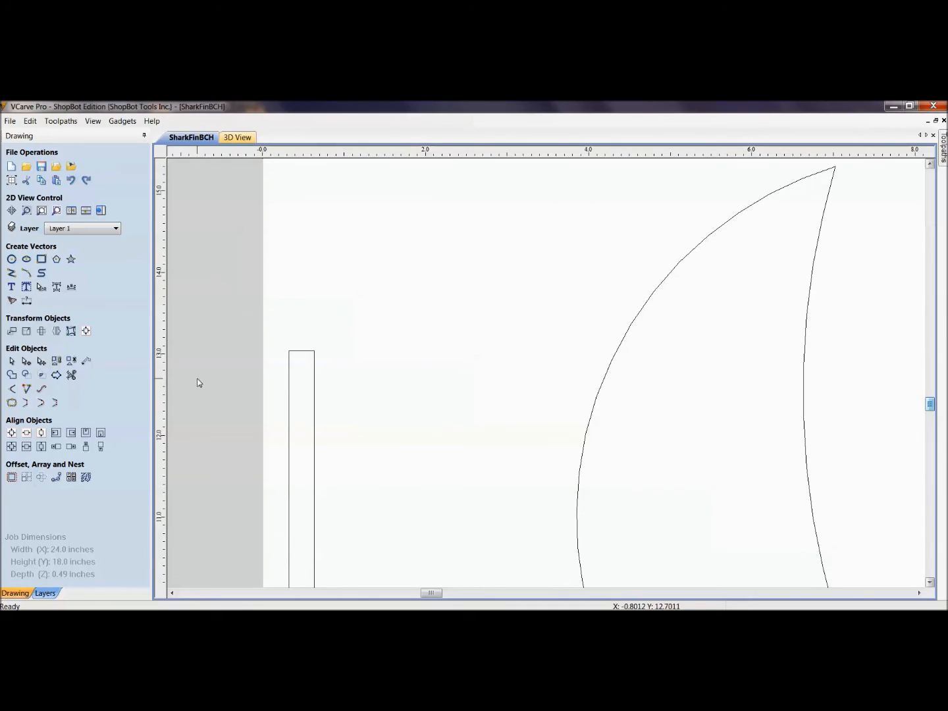
{"action": "left_click_drag", "start_coordinate": [158, 377], "coordinate": [264, 359]}
{"action": "left_click_drag", "start_coordinate": [161, 348], "coordinate": [345, 353]}
{"action": "left_click_drag", "start_coordinate": [165, 356], "coordinate": [426, 356]}
{"action": "scroll", "coordinate": [400, 355], "scroll_direction": "down", "scroll_amount": 6}
{"action": "left_click_drag", "start_coordinate": [161, 373], "coordinate": [415, 392]}
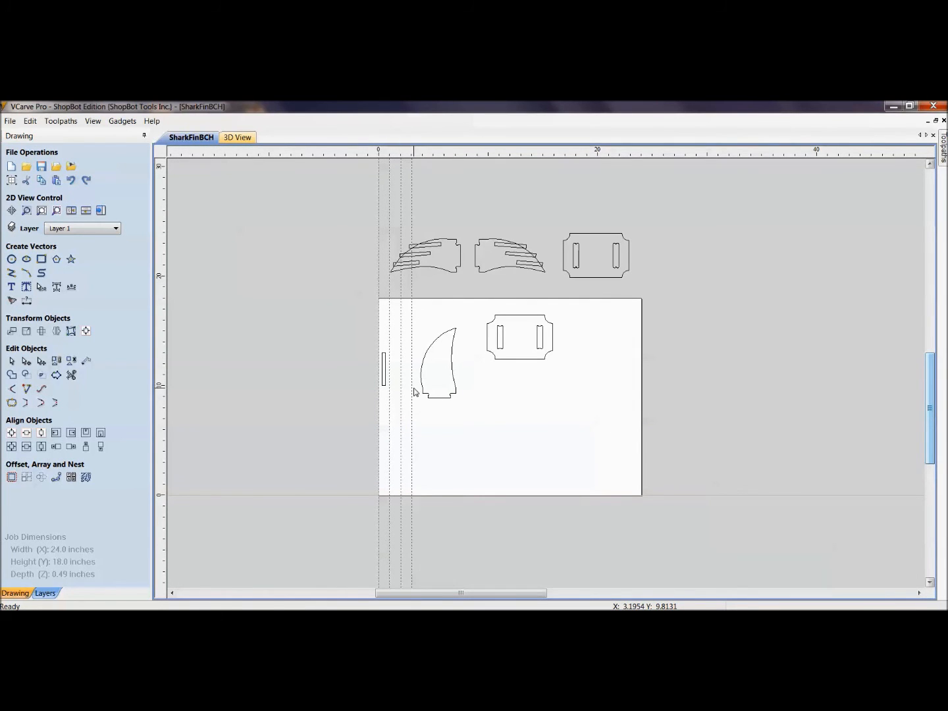
- Place a horizontal guide near the narrow rectangle's lower edge at about Y 10 inches and select the rectangle
{"action": "scroll", "coordinate": [413, 393], "scroll_direction": "up", "scroll_amount": 6}
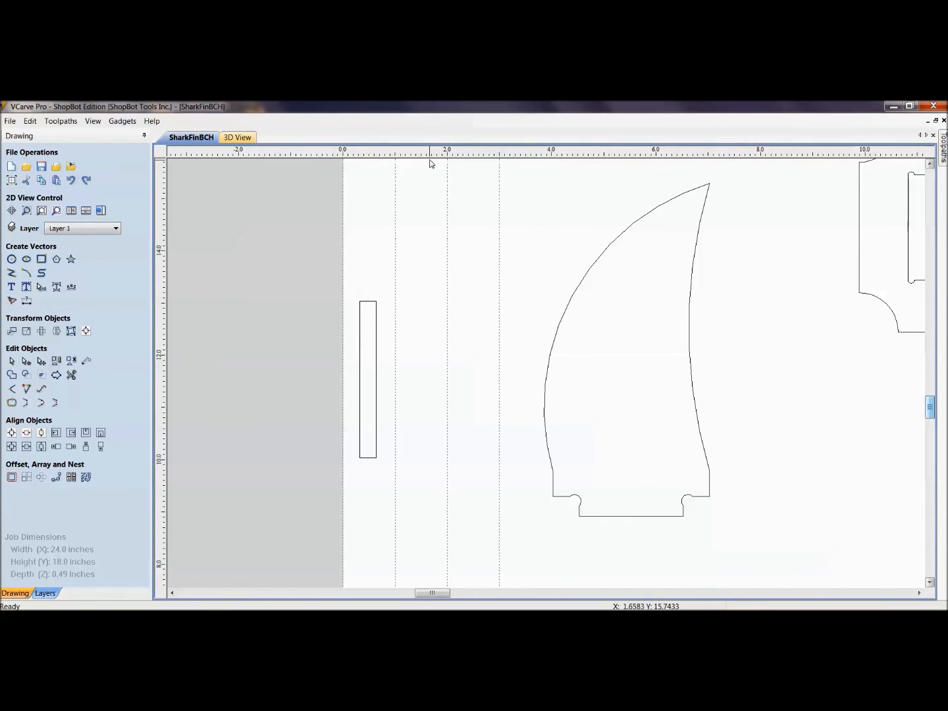
{"action": "left_click_drag", "start_coordinate": [429, 155], "coordinate": [373, 460]}
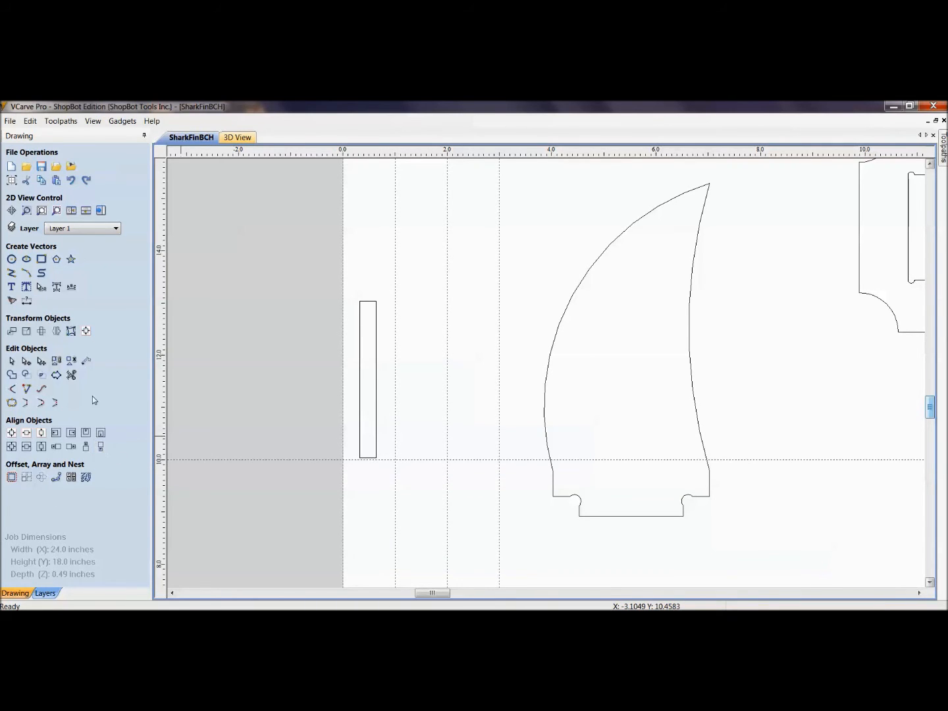
{"action": "left_click", "coordinate": [375, 446]}
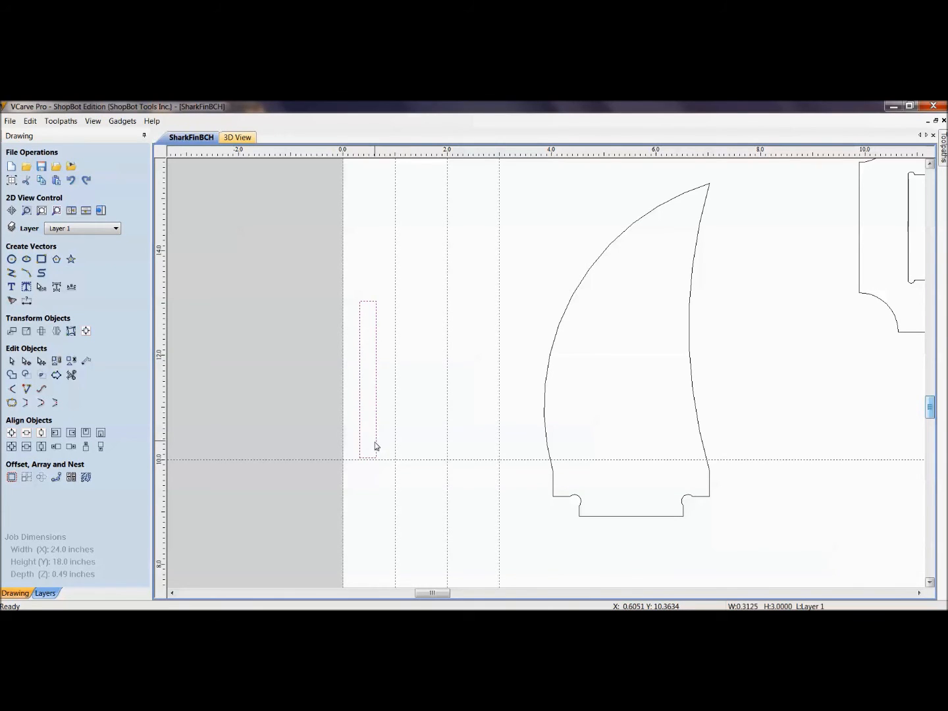
- Nudge the narrow rectangle until its right edge meets the X 0 guide and its lower edge rests on the Y 10 guide
{"action": "key", "text": "Left"}
{"action": "key", "text": "Left"}
{"action": "key", "text": "Left"}
{"action": "key", "text": "Left"}
{"action": "key", "text": "Left"}
{"action": "key", "text": "Left"}
{"action": "key", "text": "Left"}
{"action": "key", "text": "Left"}
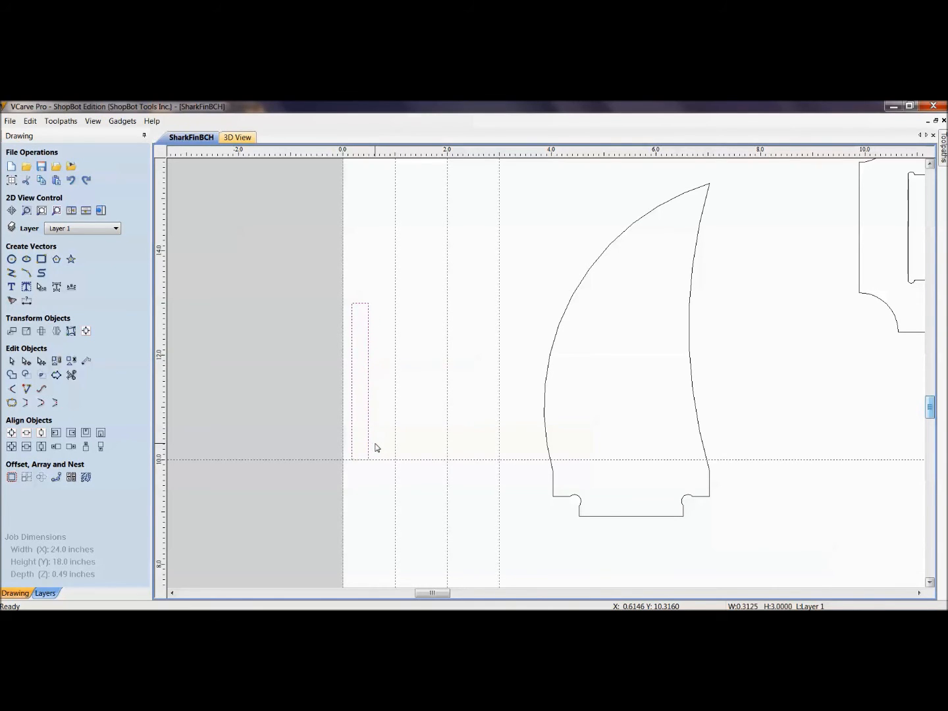
{"action": "key", "text": "Left"}
{"action": "key", "text": "Left"}
{"action": "key", "text": "Left"}
{"action": "key", "text": "Left"}
{"action": "key", "text": "Left"}
{"action": "key", "text": "Left"}
{"action": "key", "text": "Left"}
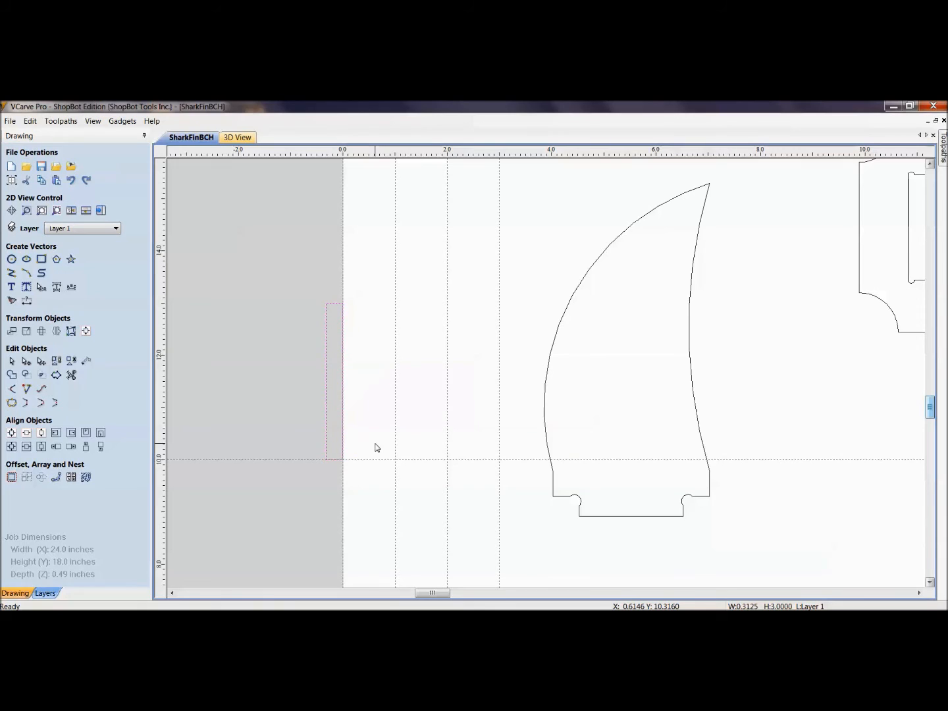
{"action": "left_click", "coordinate": [331, 436]}
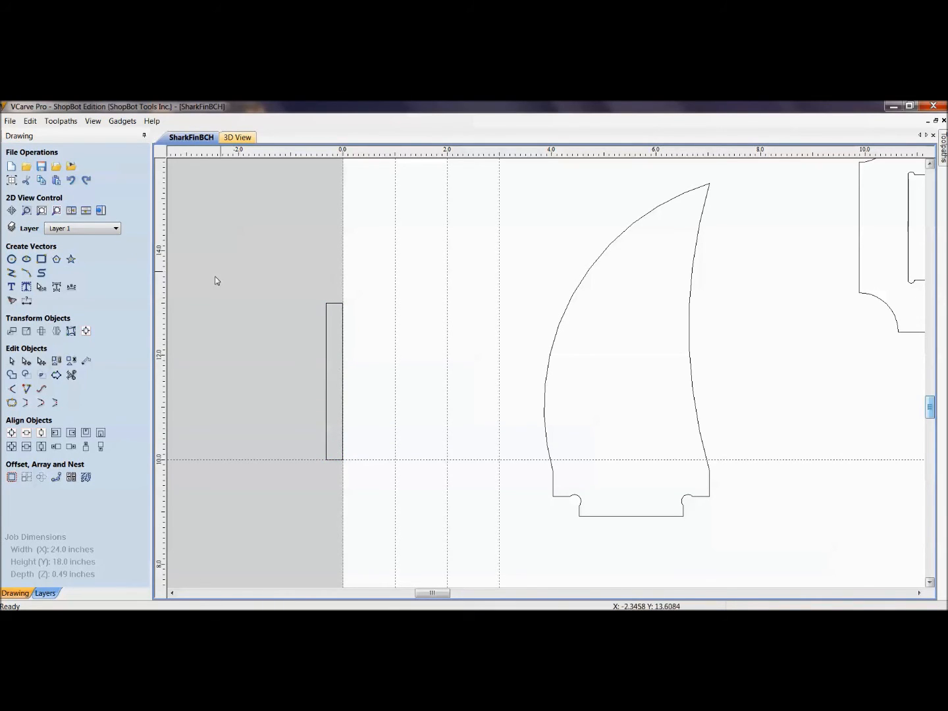
- Place a vertical guide at X 0.5 inch and copy the narrow rectangle so the copy's left edge lies exactly on it
{"action": "left_click_drag", "start_coordinate": [163, 297], "coordinate": [372, 292]}
{"action": "left_click_drag", "start_coordinate": [336, 350], "coordinate": [318, 339]}
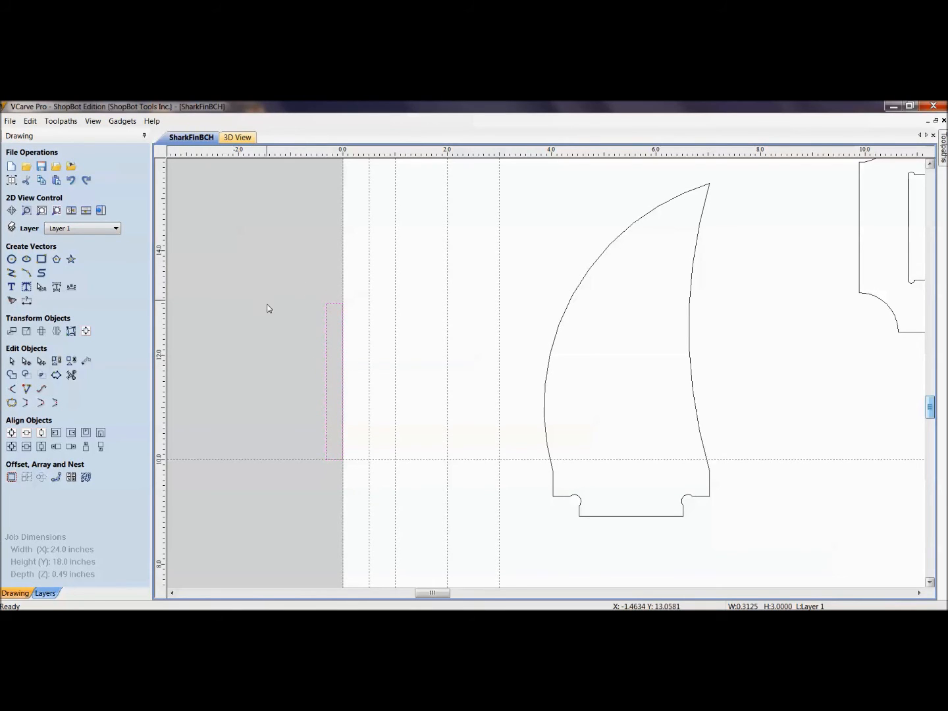
{"action": "left_click", "coordinate": [327, 423]}
{"action": "left_click_drag", "start_coordinate": [337, 382], "coordinate": [377, 385]}
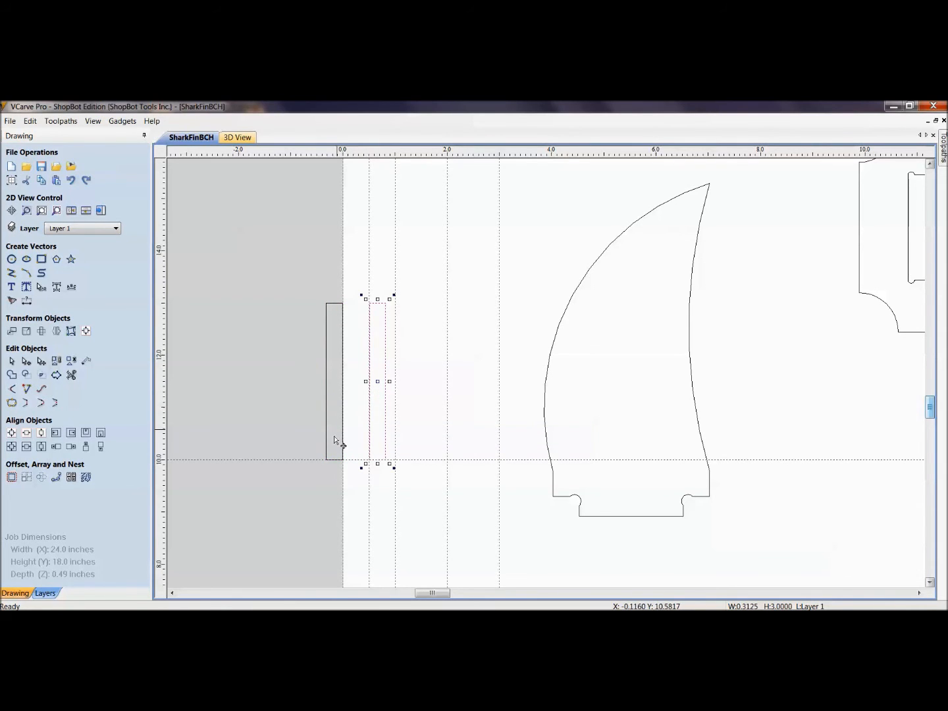
{"action": "scroll", "coordinate": [382, 333], "scroll_direction": "up", "scroll_amount": 5}
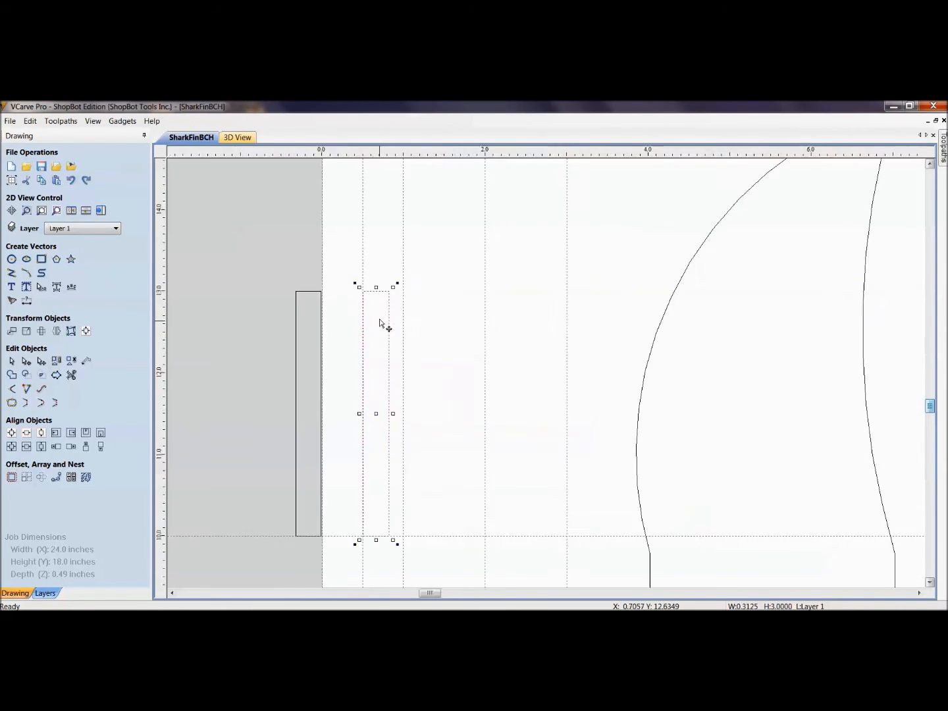
{"action": "scroll", "coordinate": [478, 293], "scroll_direction": "up", "scroll_amount": 3}
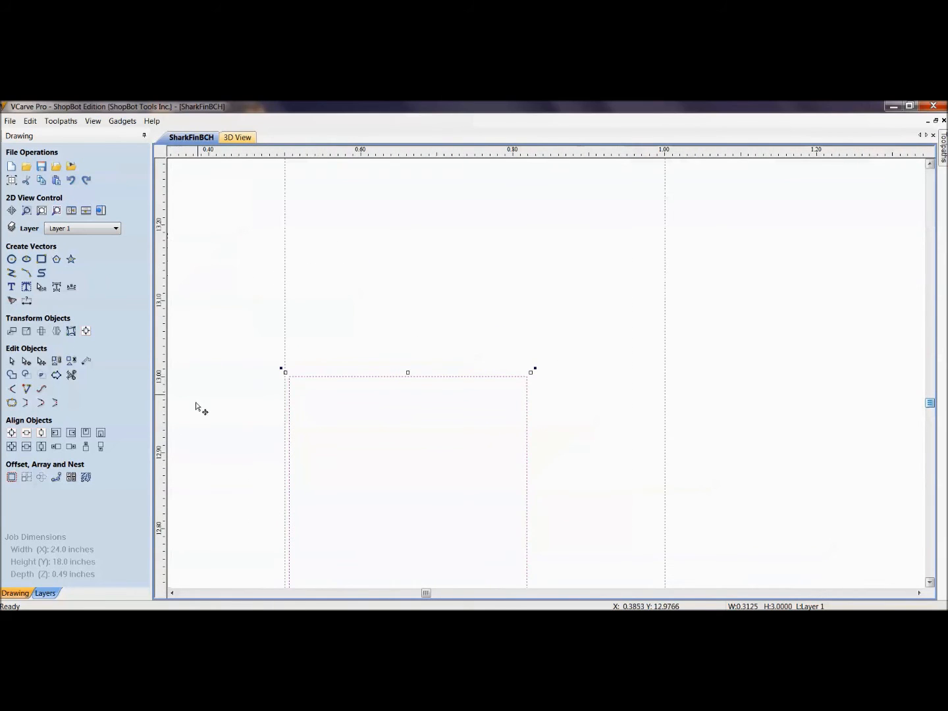
{"action": "scroll", "coordinate": [335, 405], "scroll_direction": "up", "scroll_amount": 2}
{"action": "scroll", "coordinate": [373, 398], "scroll_direction": "down", "scroll_amount": 5}
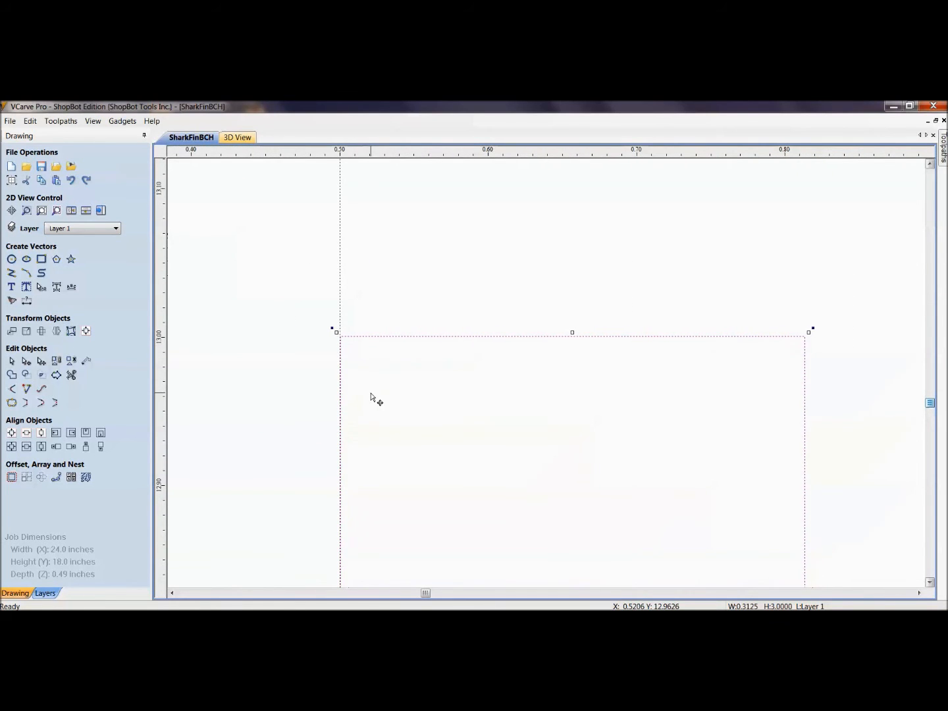
{"action": "scroll", "coordinate": [365, 479], "scroll_direction": "down", "scroll_amount": 1}
{"action": "scroll", "coordinate": [329, 482], "scroll_direction": "up", "scroll_amount": 4}
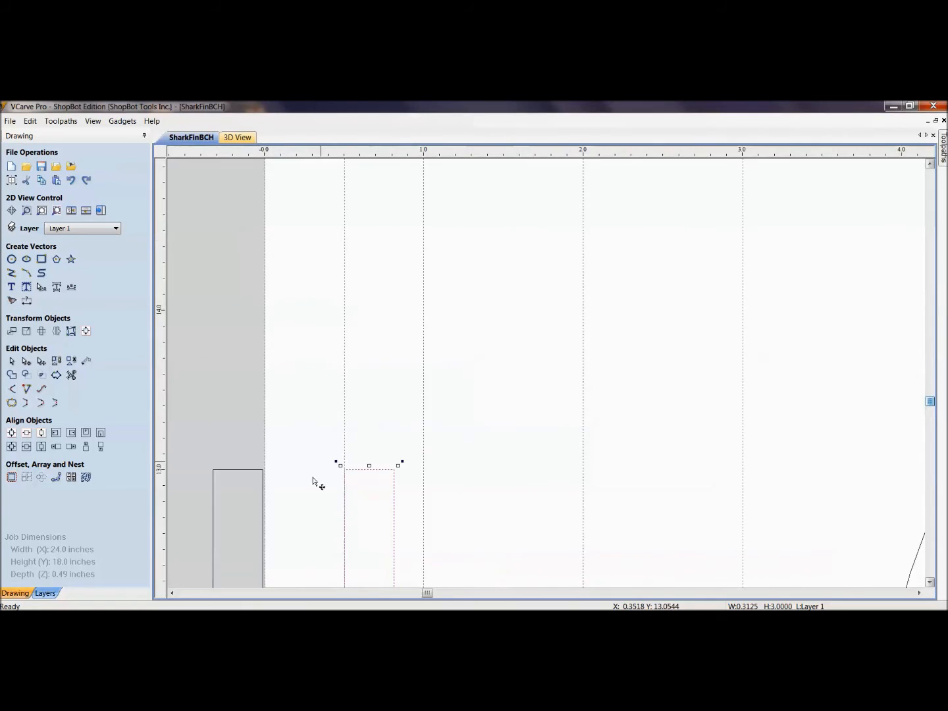
{"action": "scroll", "coordinate": [512, 393], "scroll_direction": "down", "scroll_amount": 2}
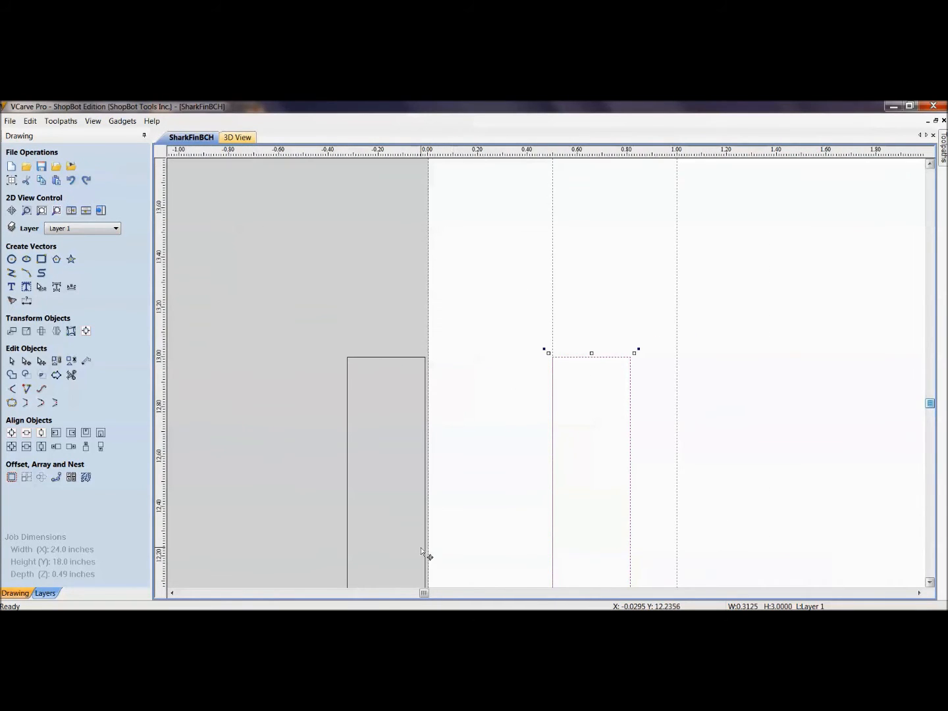
- Fine-align the original rectangle's right edge exactly on the X 0 guide
{"action": "scroll", "coordinate": [422, 383], "scroll_direction": "up", "scroll_amount": 4}
{"action": "left_click", "coordinate": [402, 468]}
{"action": "scroll", "coordinate": [405, 429], "scroll_direction": "down", "scroll_amount": 1}
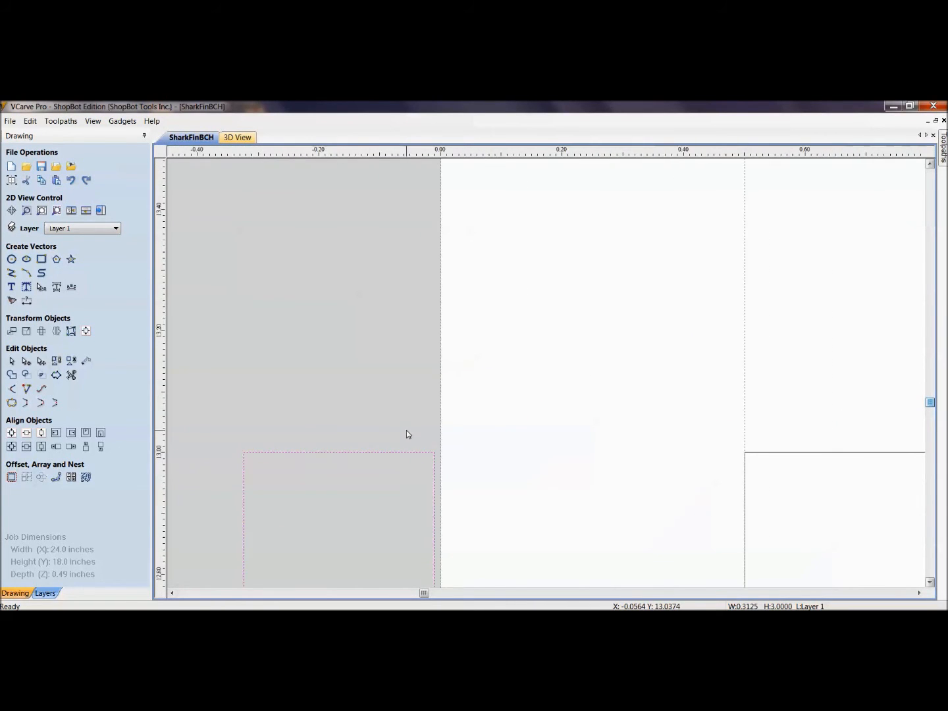
{"action": "scroll", "coordinate": [406, 430], "scroll_direction": "up", "scroll_amount": 3}
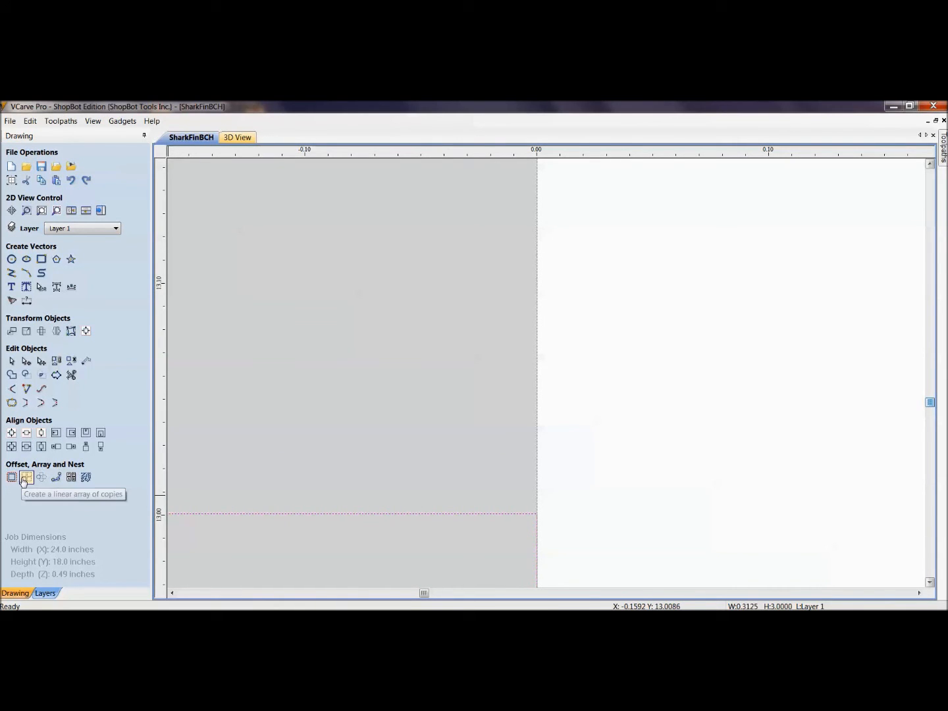
{"action": "scroll", "coordinate": [435, 474], "scroll_direction": "down", "scroll_amount": 6}
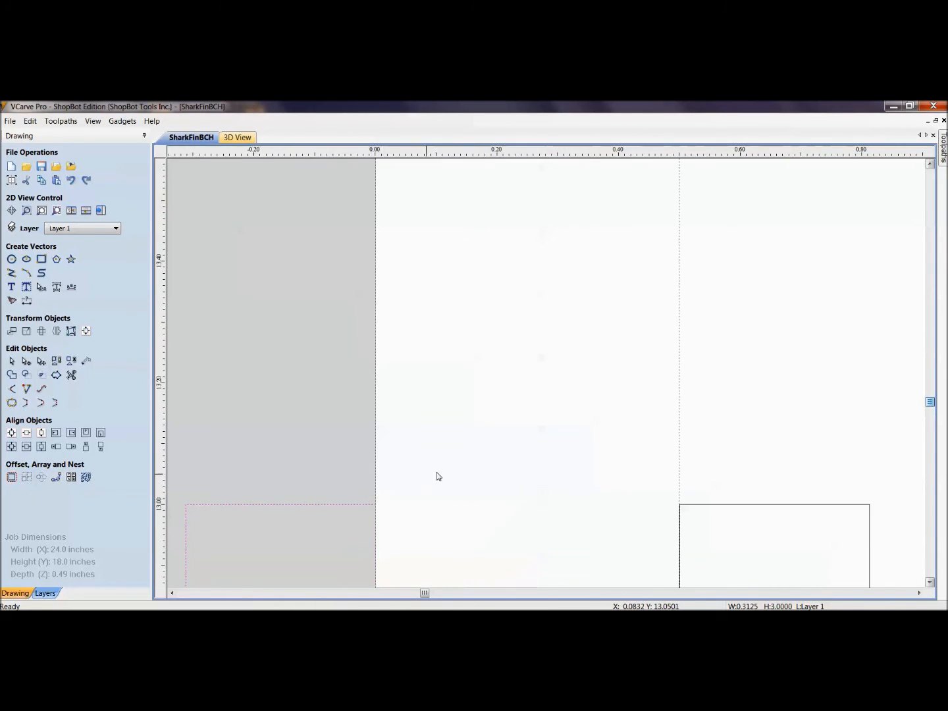
- Place a horizontal guide at Y 11 inches, raise the copied rectangle until its lower edge rests on it, and check the guide's position
{"action": "left_click", "coordinate": [637, 415]}
{"action": "left_click_drag", "start_coordinate": [598, 151], "coordinate": [607, 424]}
{"action": "left_click", "coordinate": [637, 403]}
{"action": "key", "text": "Up"}
{"action": "key", "text": "Up"}
{"action": "key", "text": "Up"}
{"action": "key", "text": "Up"}
{"action": "key", "text": "Up"}
{"action": "key", "text": "Up"}
{"action": "key", "text": "Up"}
{"action": "key", "text": "Up"}
{"action": "key", "text": "Up"}
{"action": "key", "text": "Up"}
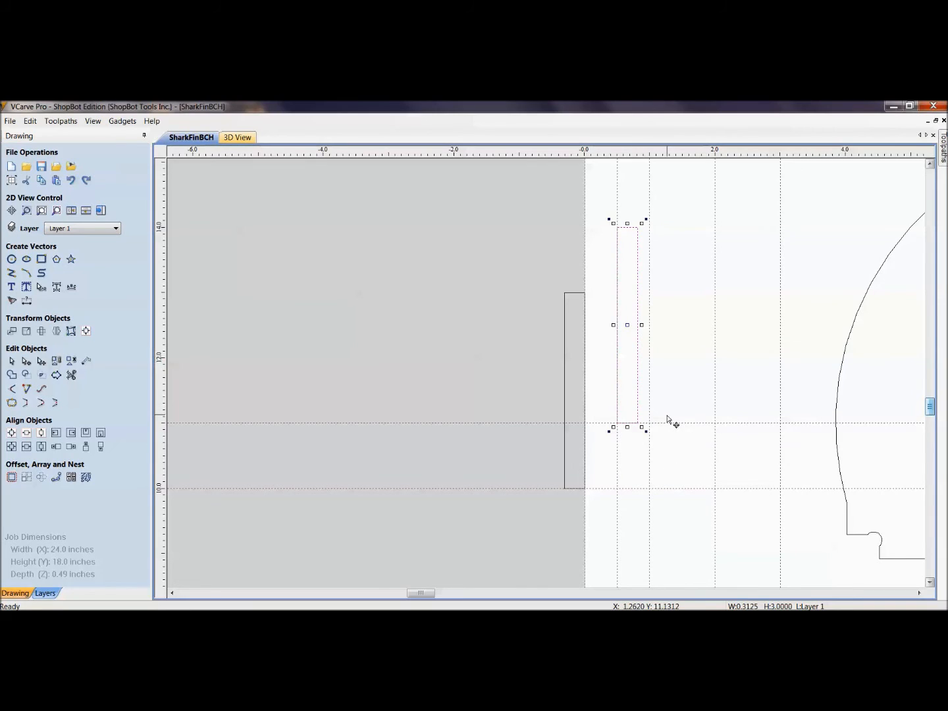
{"action": "double_click", "coordinate": [661, 423]}
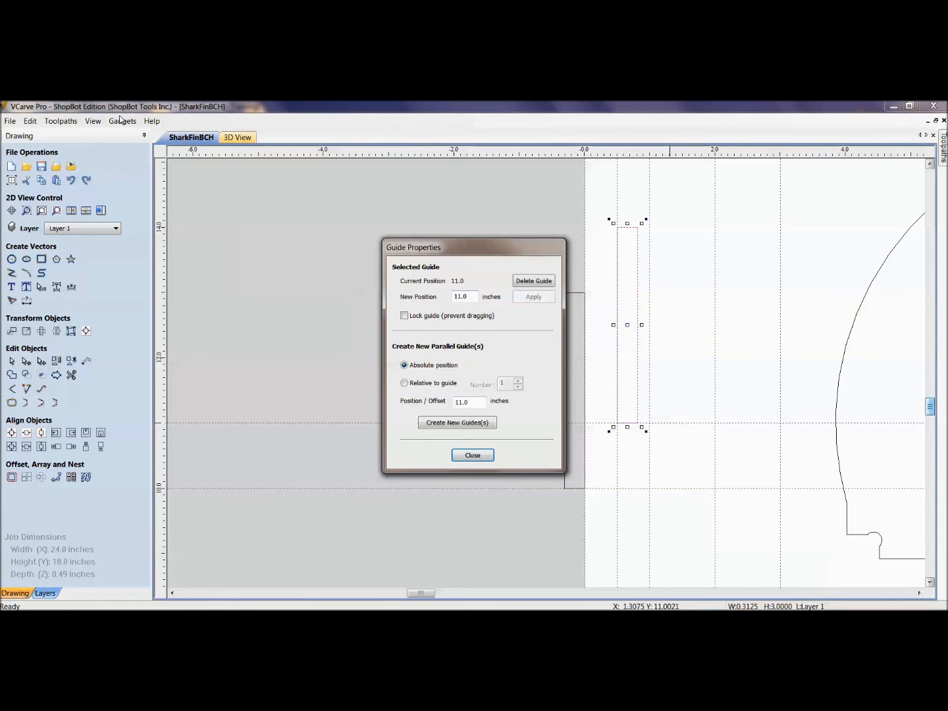
{"action": "left_click", "coordinate": [473, 455]}
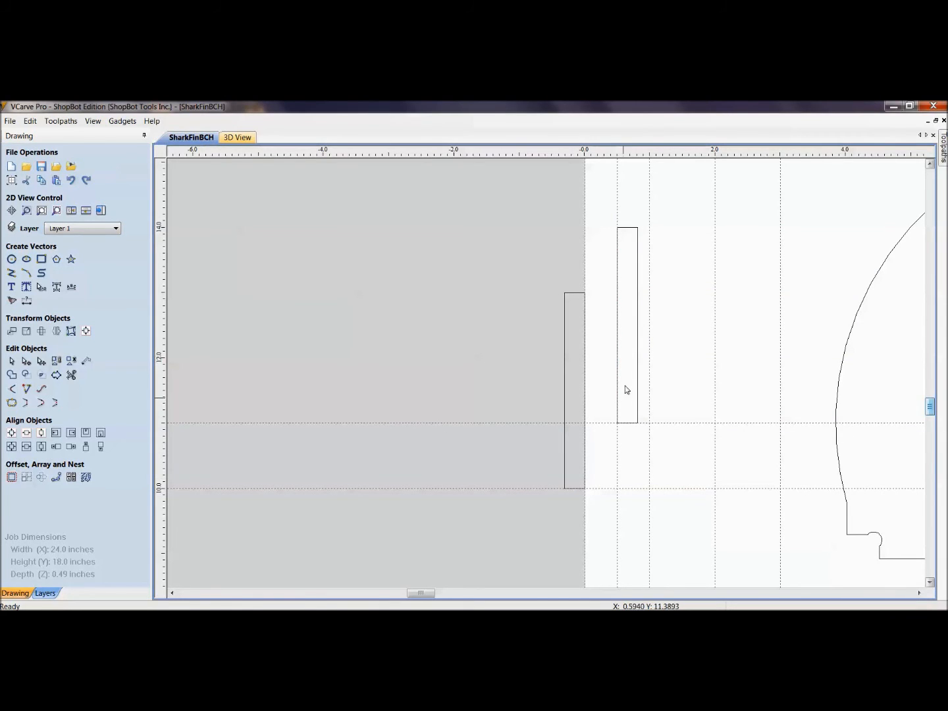
- Place another horizontal guide at Y 12 inches and clear the rectangle selection
{"action": "left_click_drag", "start_coordinate": [655, 157], "coordinate": [678, 358]}
{"action": "left_click", "coordinate": [638, 341]}
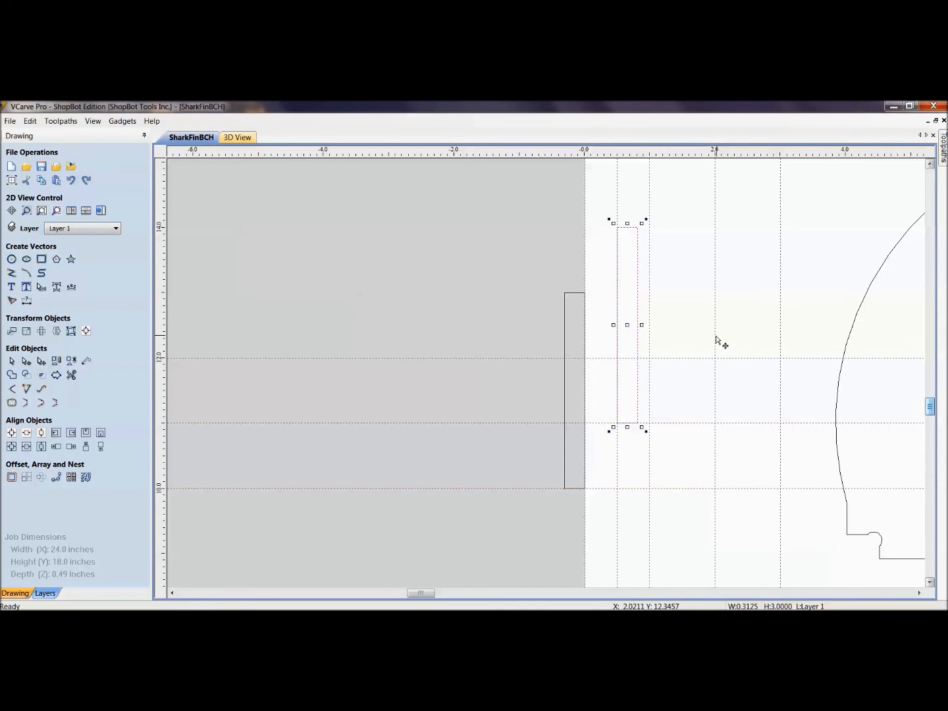
{"action": "left_click", "coordinate": [687, 354]}
{"action": "scroll", "coordinate": [730, 398], "scroll_direction": "down", "scroll_amount": 4}
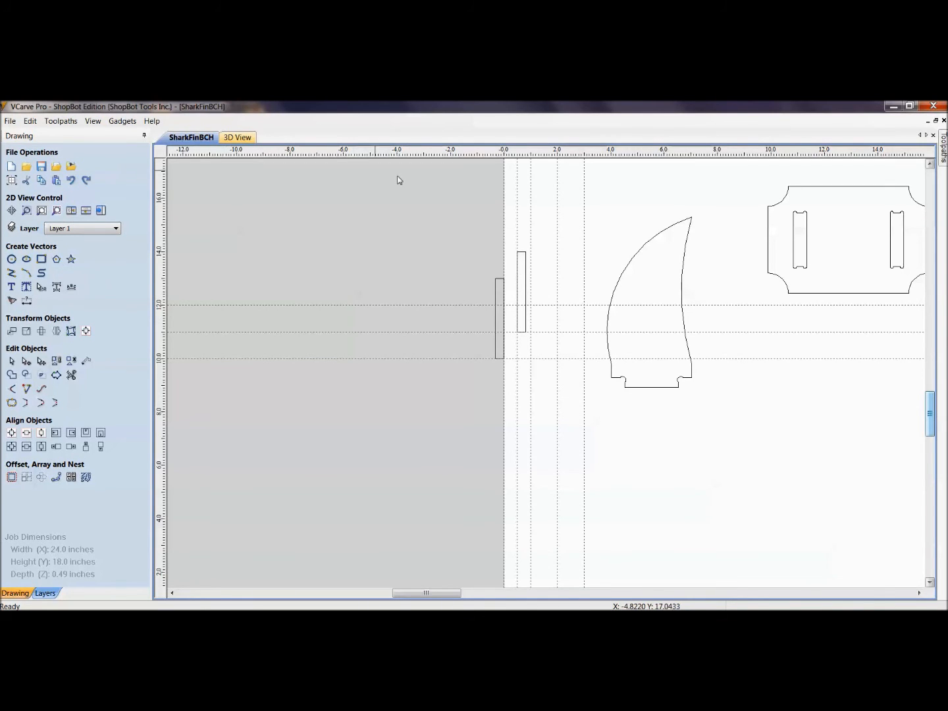
{"action": "middle_click_drag", "start_coordinate": [471, 252], "coordinate": [448, 355]}
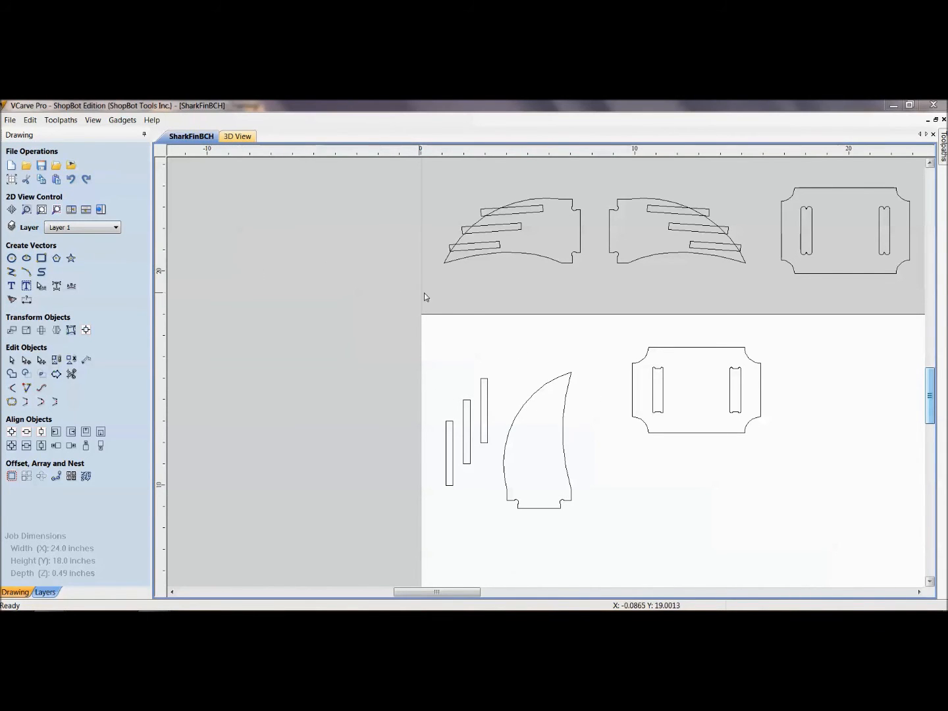
- Save the drawing and place a copy of the fin and its three narrow rectangles off the material on its left side
{"action": "left_click", "coordinate": [9, 122]}
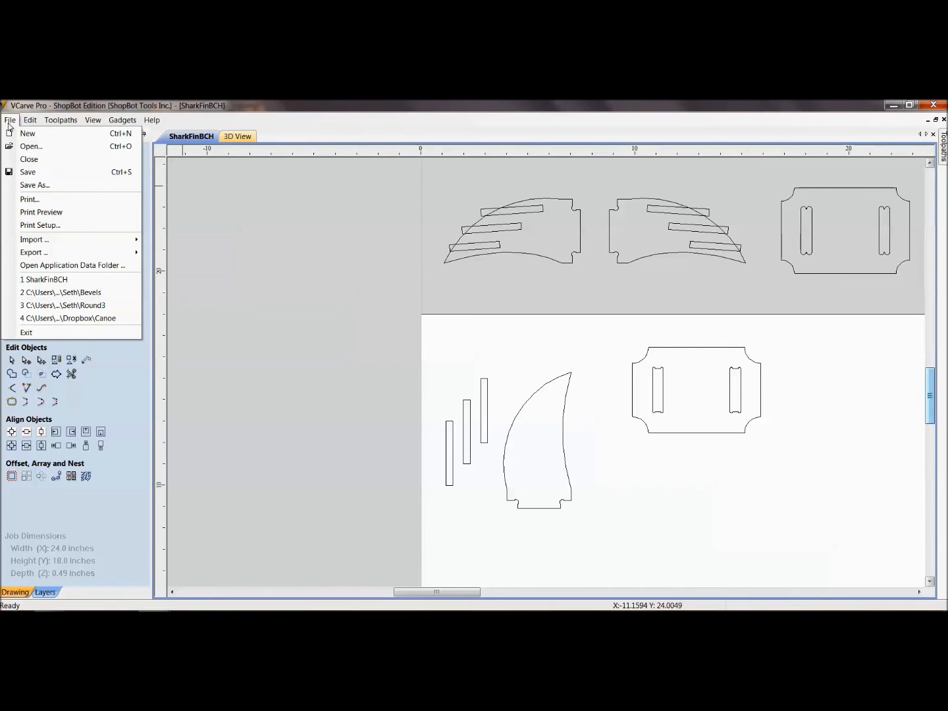
{"action": "left_click", "coordinate": [26, 171]}
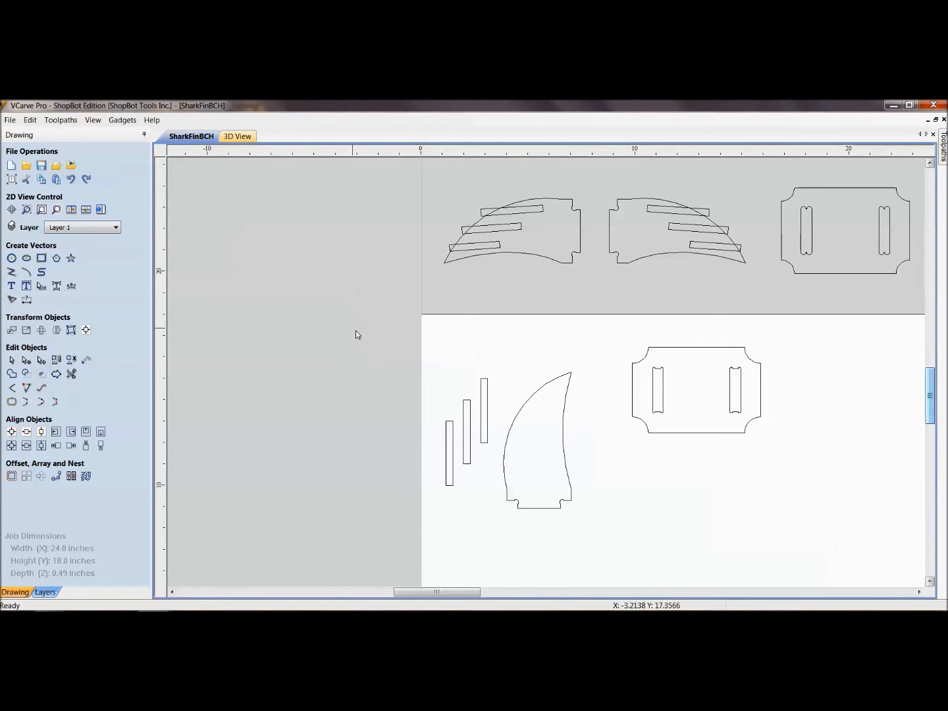
{"action": "scroll", "coordinate": [467, 383], "scroll_direction": "down", "scroll_amount": 1}
{"action": "left_click_drag", "start_coordinate": [518, 448], "coordinate": [447, 376]}
{"action": "left_click", "coordinate": [472, 423]}
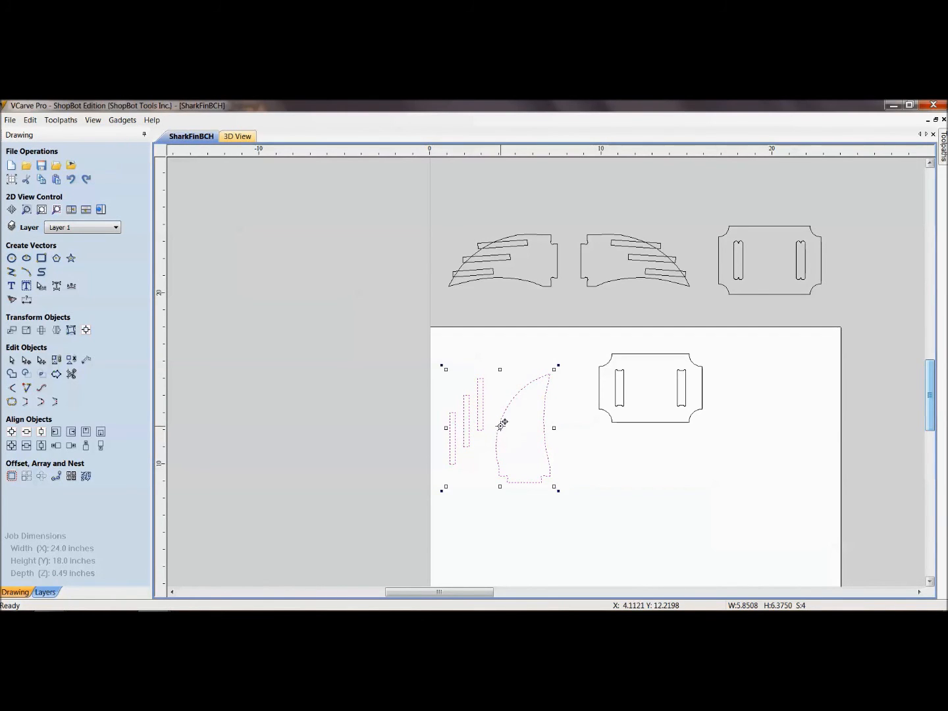
{"action": "left_click_drag", "start_coordinate": [501, 425], "coordinate": [180, 446]}
{"action": "left_click", "coordinate": [363, 446]}
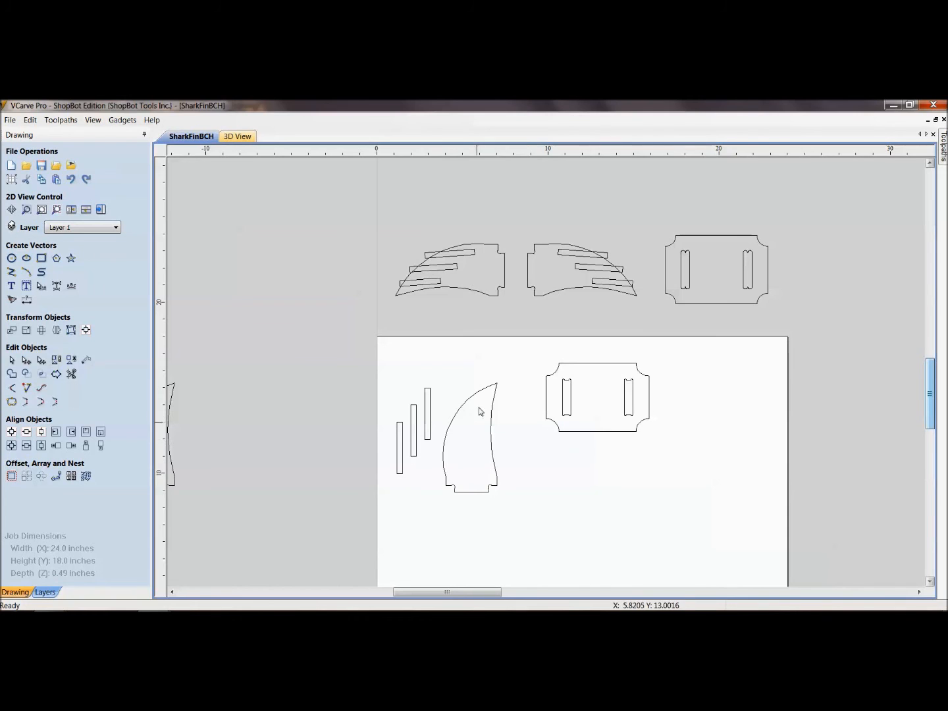
{"action": "scroll", "coordinate": [475, 348], "scroll_direction": "down", "scroll_amount": 2}
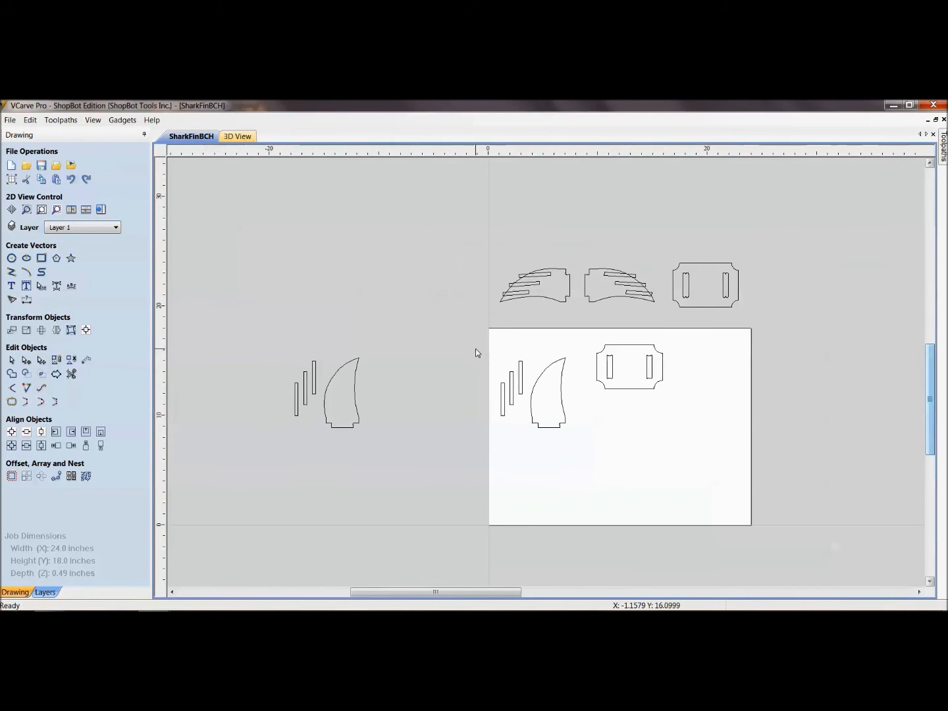
{"action": "middle_click_drag", "start_coordinate": [516, 410], "coordinate": [443, 474]}
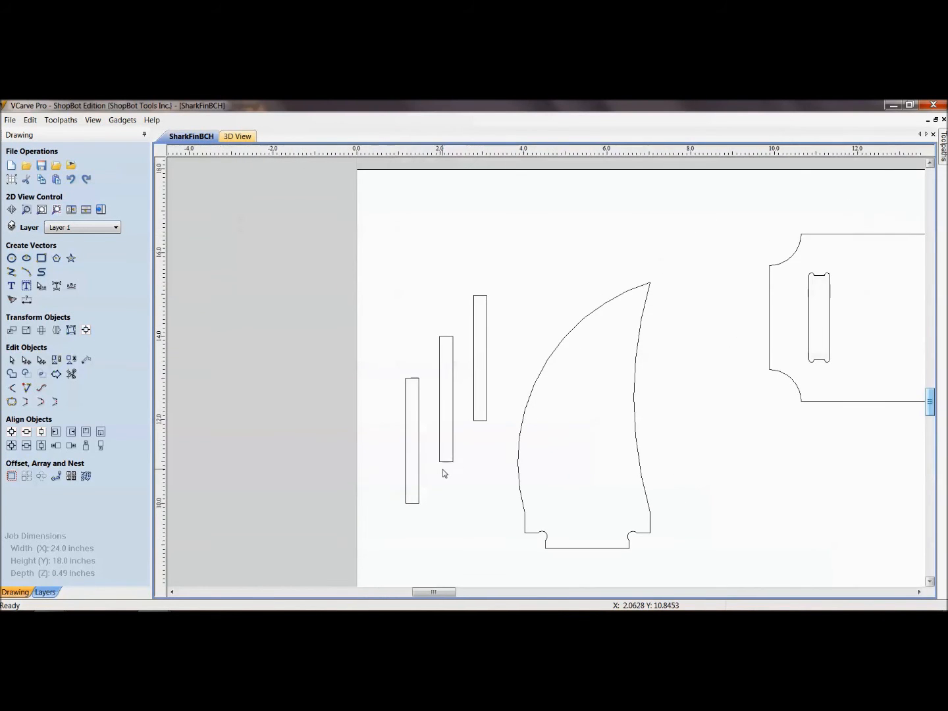
- Select the three narrow rectangles on the material together with the fin, and clear the selection
{"action": "left_click_drag", "start_coordinate": [492, 486], "coordinate": [394, 385]}
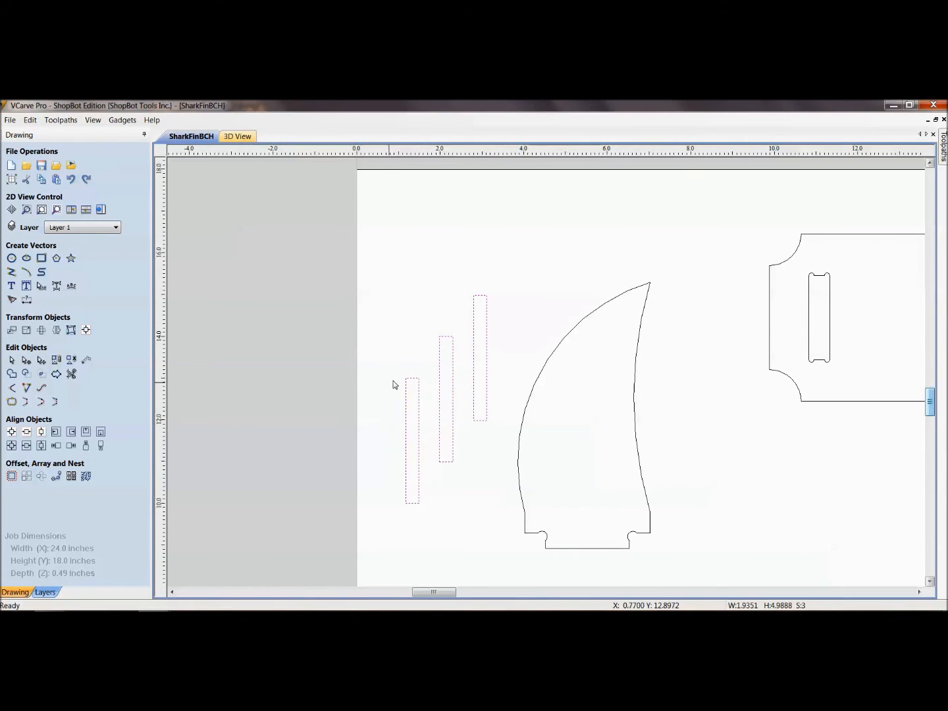
{"action": "left_click", "coordinate": [635, 432], "text": "shift"}
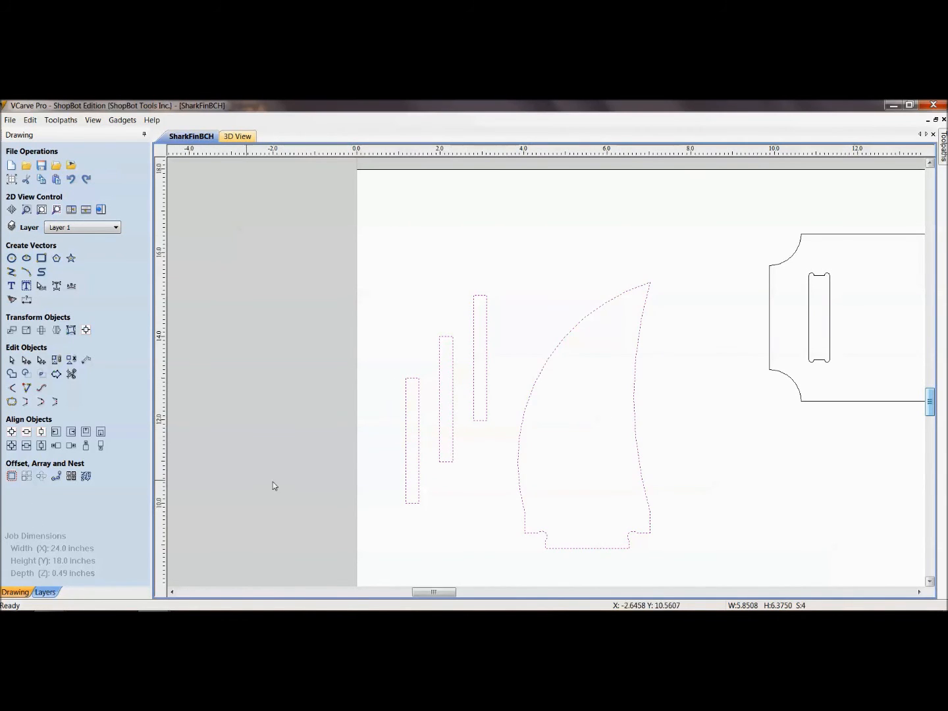
{"action": "left_click", "coordinate": [553, 323]}
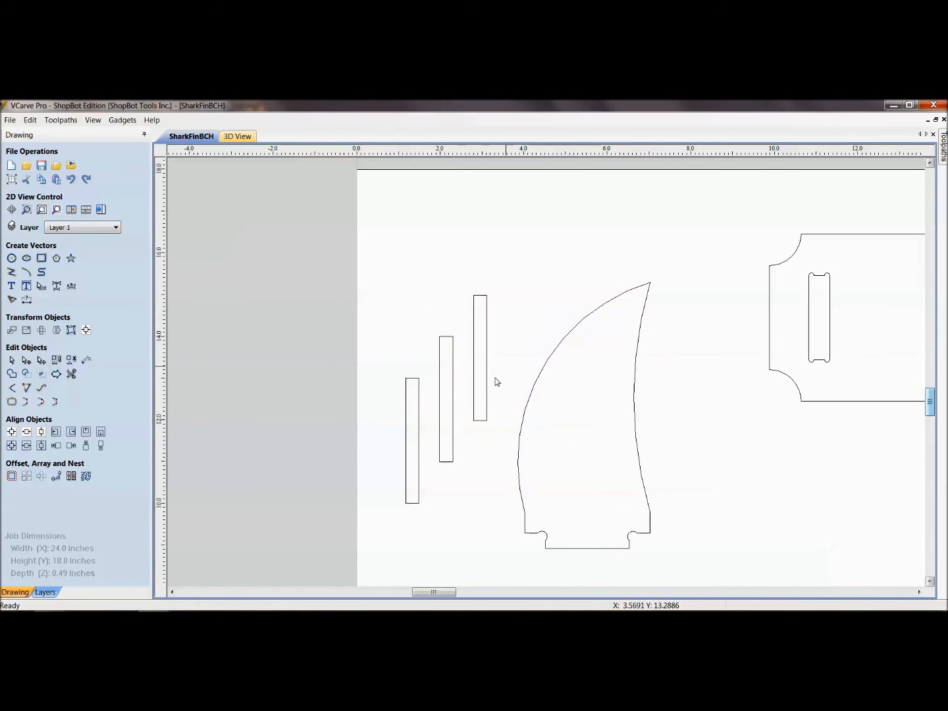
- Try crossing and enclosing window selections on the three narrow rectangles, and clear the selection
{"action": "left_click_drag", "start_coordinate": [486, 476], "coordinate": [386, 392]}
{"action": "left_click", "coordinate": [472, 484]}
{"action": "left_click_drag", "start_coordinate": [337, 265], "coordinate": [480, 520]}
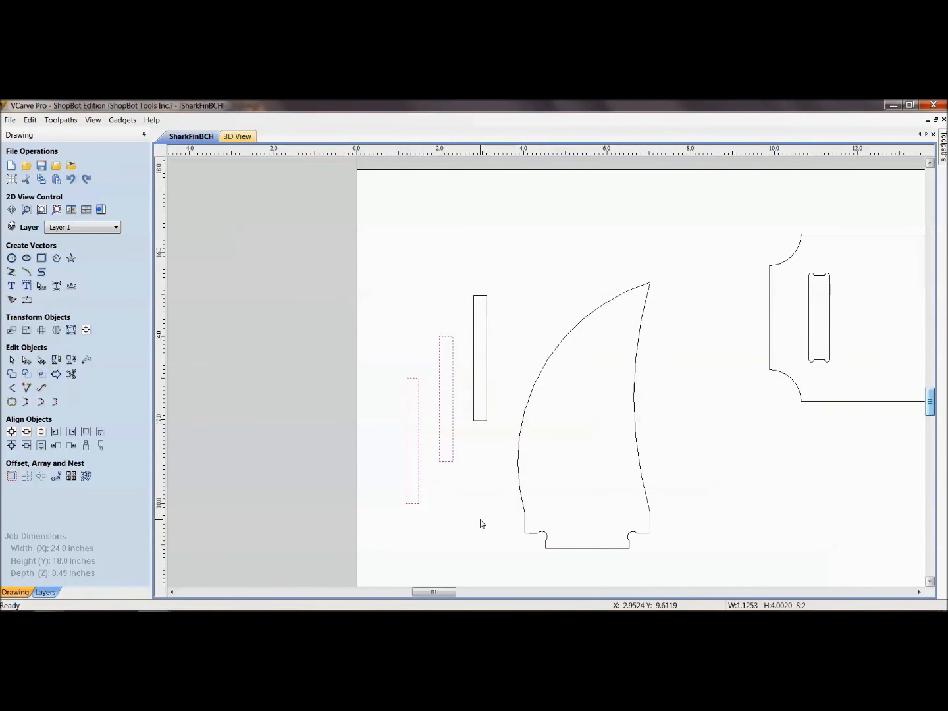
{"action": "left_click", "coordinate": [497, 453]}
{"action": "left_click_drag", "start_coordinate": [519, 305], "coordinate": [413, 404]}
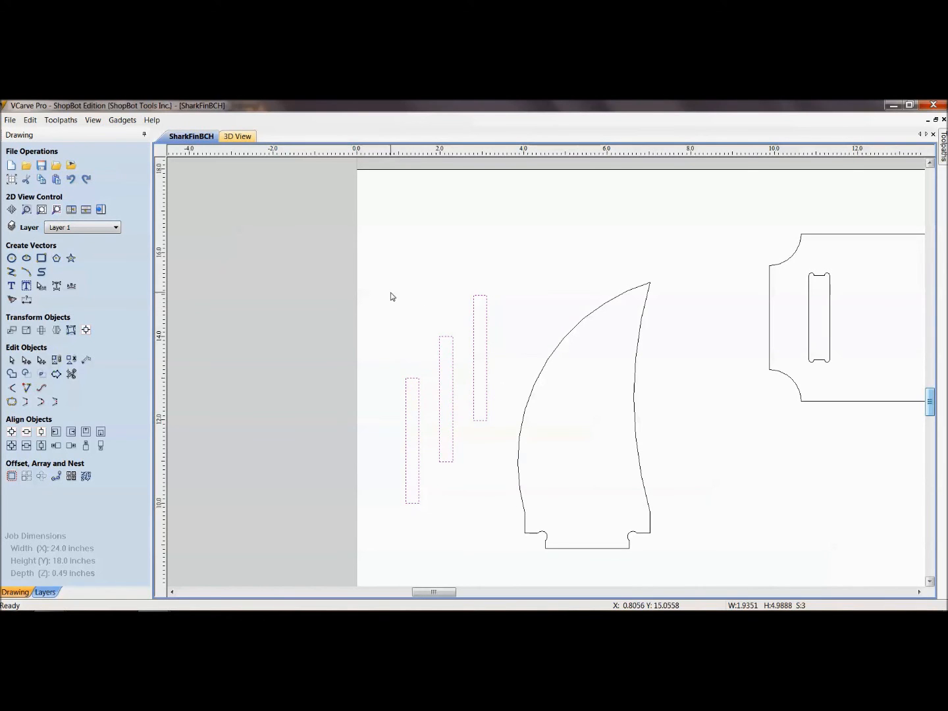
{"action": "scroll", "coordinate": [390, 297], "scroll_direction": "down", "scroll_amount": 2}
{"action": "scroll", "coordinate": [395, 335], "scroll_direction": "down", "scroll_amount": 1}
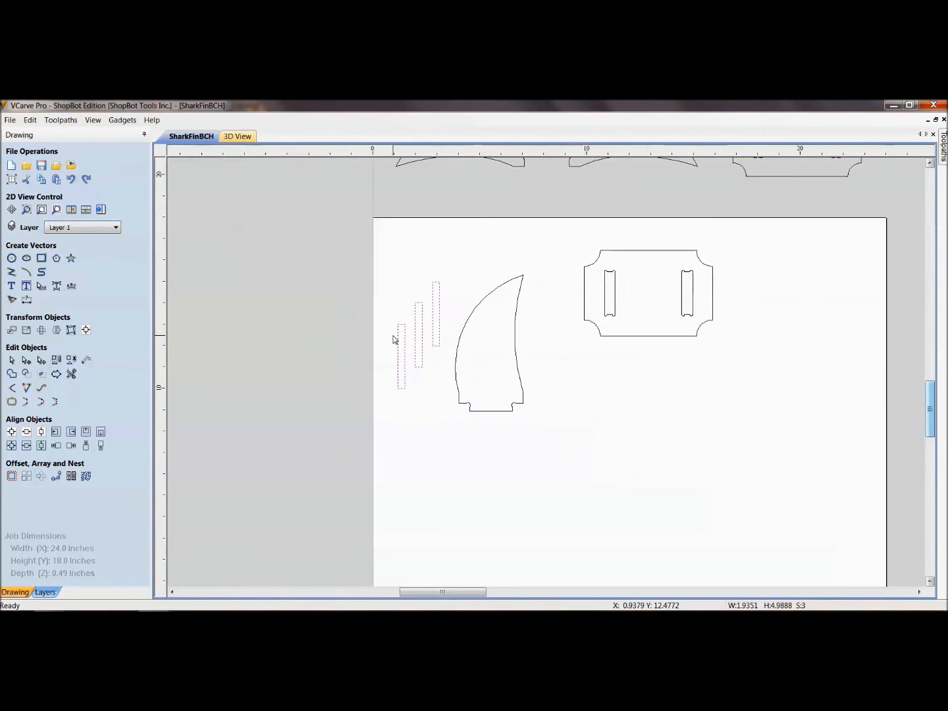
{"action": "scroll", "coordinate": [396, 336], "scroll_direction": "up", "scroll_amount": 2}
{"action": "scroll", "coordinate": [478, 442], "scroll_direction": "up", "scroll_amount": 1}
{"action": "middle_click_drag", "start_coordinate": [478, 447], "coordinate": [485, 383]}
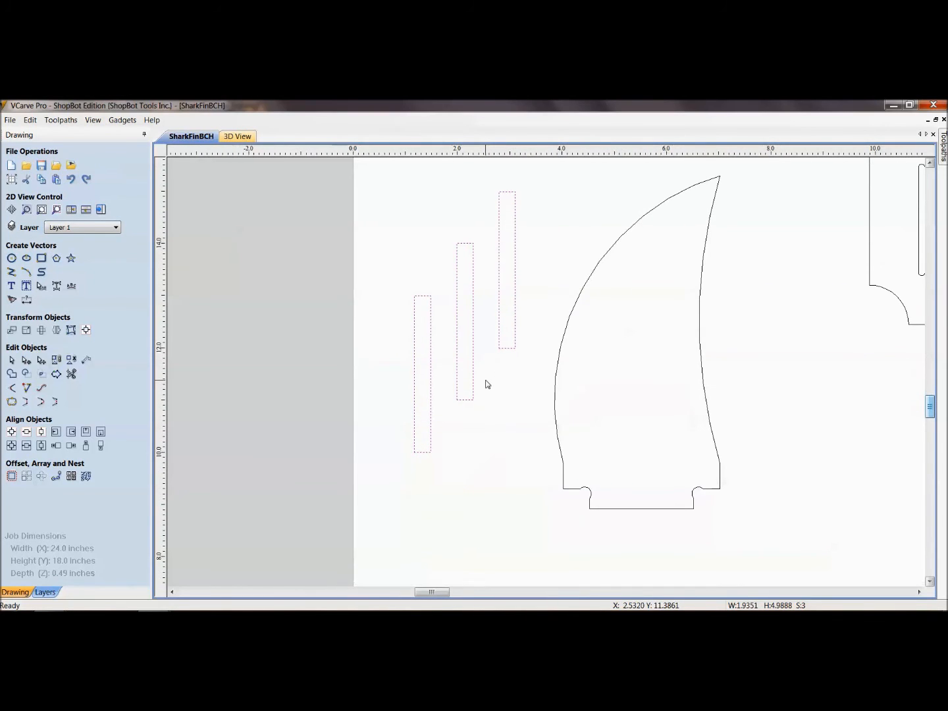
{"action": "left_click", "coordinate": [380, 247]}
- Select the three narrow rectangles and nudge them about 3 inches right and 0.7 inch up so they cross the fin's convex edge
{"action": "left_click_drag", "start_coordinate": [516, 440], "coordinate": [405, 318]}
{"action": "middle_click_drag", "start_coordinate": [445, 333], "coordinate": [355, 395]}
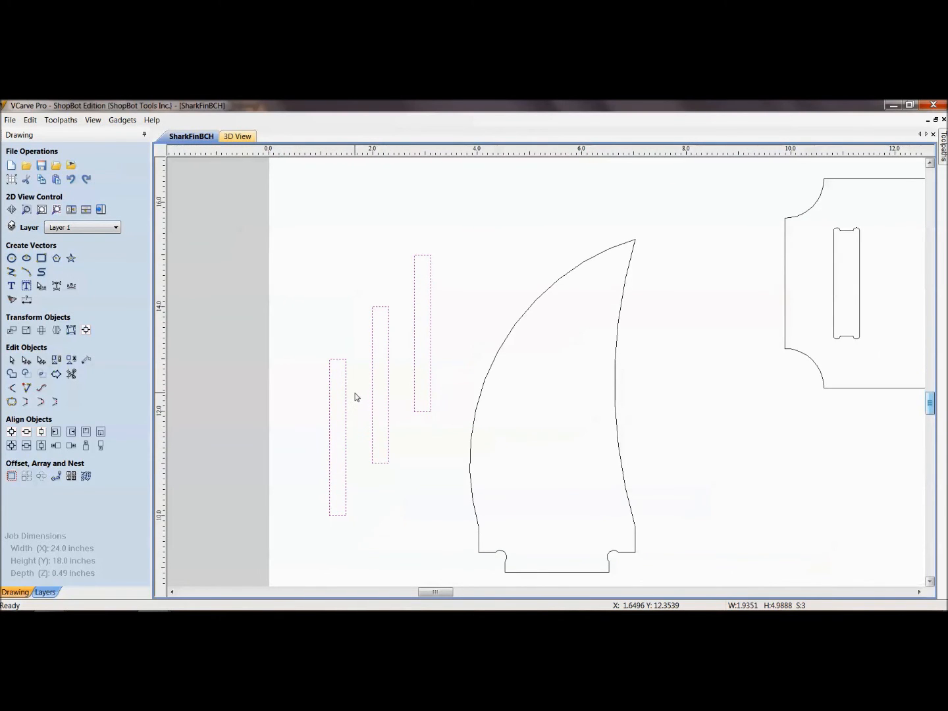
{"action": "key", "text": "Right"}
{"action": "key", "text": "Right"}
{"action": "key", "text": "Right"}
{"action": "key", "text": "Right"}
{"action": "key", "text": "Right"}
{"action": "key", "text": "Right"}
{"action": "key", "text": "Right"}
{"action": "key", "text": "Right"}
{"action": "key", "text": "Right"}
{"action": "key", "text": "Right"}
{"action": "key", "text": "Right"}
{"action": "key", "text": "Right"}
{"action": "key", "text": "Right"}
{"action": "key", "text": "Right"}
{"action": "key", "text": "Right"}
{"action": "key", "text": "Right"}
{"action": "key", "text": "Up"}
{"action": "key", "text": "Up"}
{"action": "key", "text": "Left"}
{"action": "key", "text": "Up"}
{"action": "key", "text": "Up"}
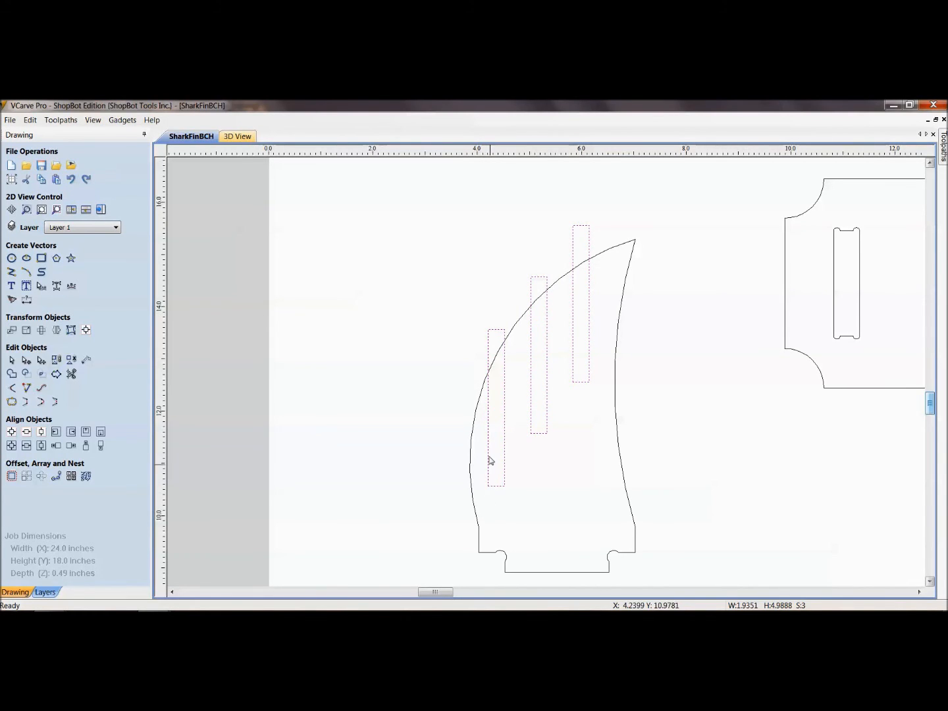
{"action": "key", "text": "Up"}
{"action": "key", "text": "Up"}
{"action": "key", "text": "Up"}
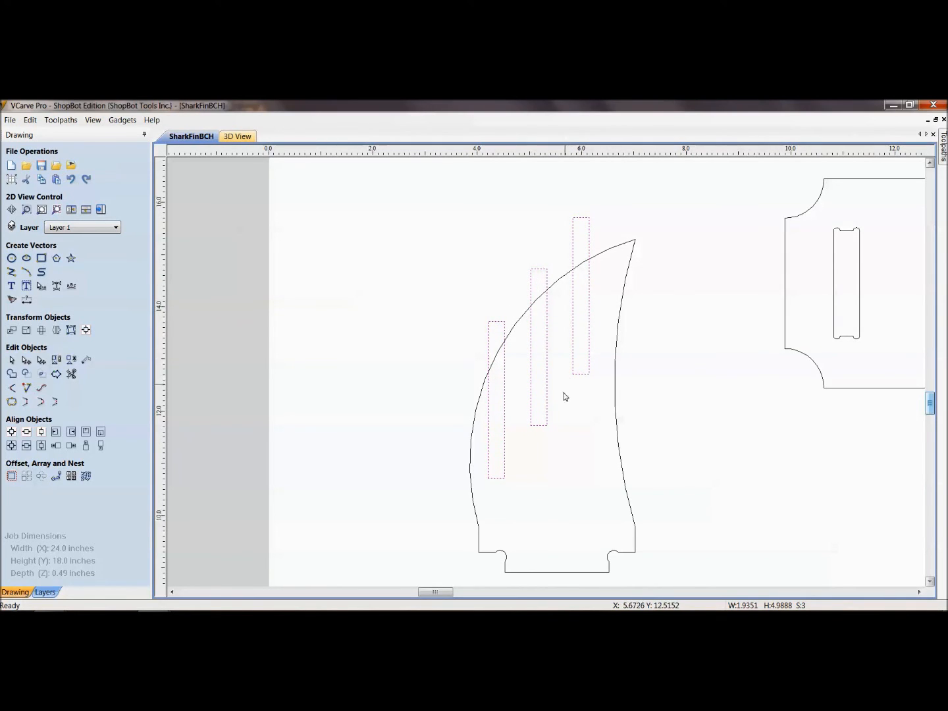
- Compare the rectangles' angle and position on the reference fins above the material with those on the fin being drawn
{"action": "middle_click_drag", "start_coordinate": [578, 335], "coordinate": [468, 483]}
{"action": "scroll", "coordinate": [468, 483], "scroll_direction": "down", "scroll_amount": 3}
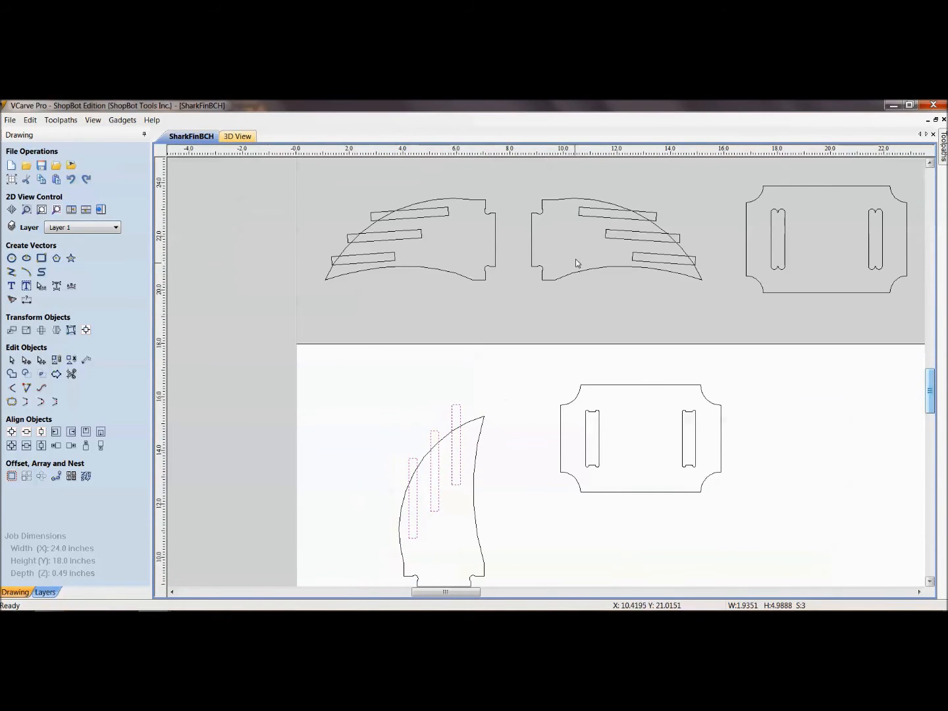
{"action": "scroll", "coordinate": [576, 263], "scroll_direction": "up", "scroll_amount": 3}
{"action": "middle_click_drag", "start_coordinate": [508, 196], "coordinate": [535, 287]}
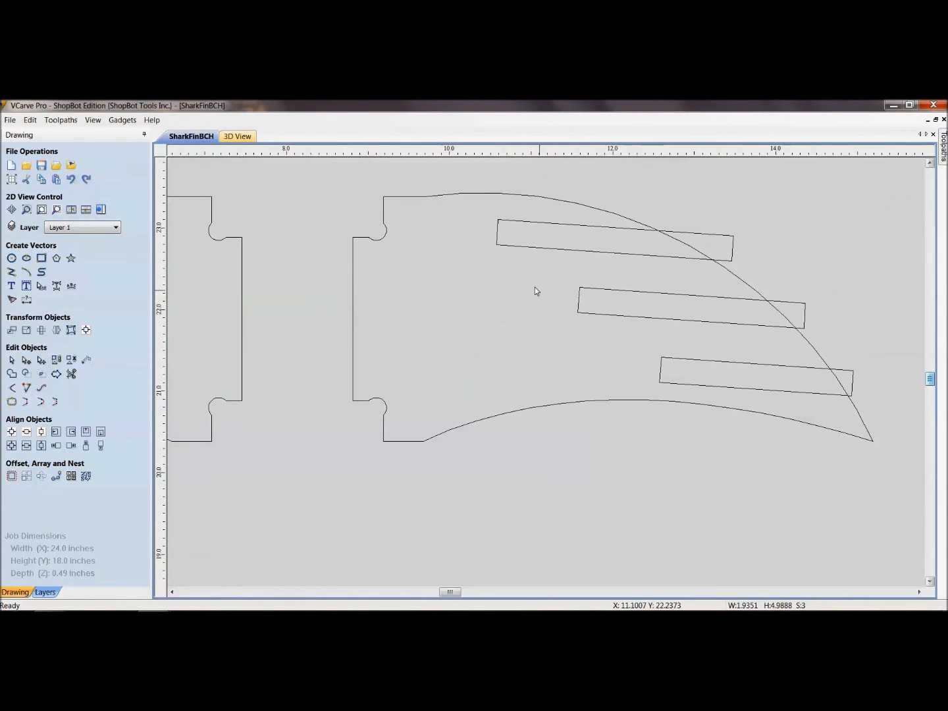
{"action": "scroll", "coordinate": [494, 557], "scroll_direction": "down", "scroll_amount": 3}
{"action": "middle_click_drag", "start_coordinate": [489, 559], "coordinate": [448, 166]}
{"action": "scroll", "coordinate": [307, 335], "scroll_direction": "up", "scroll_amount": 1}
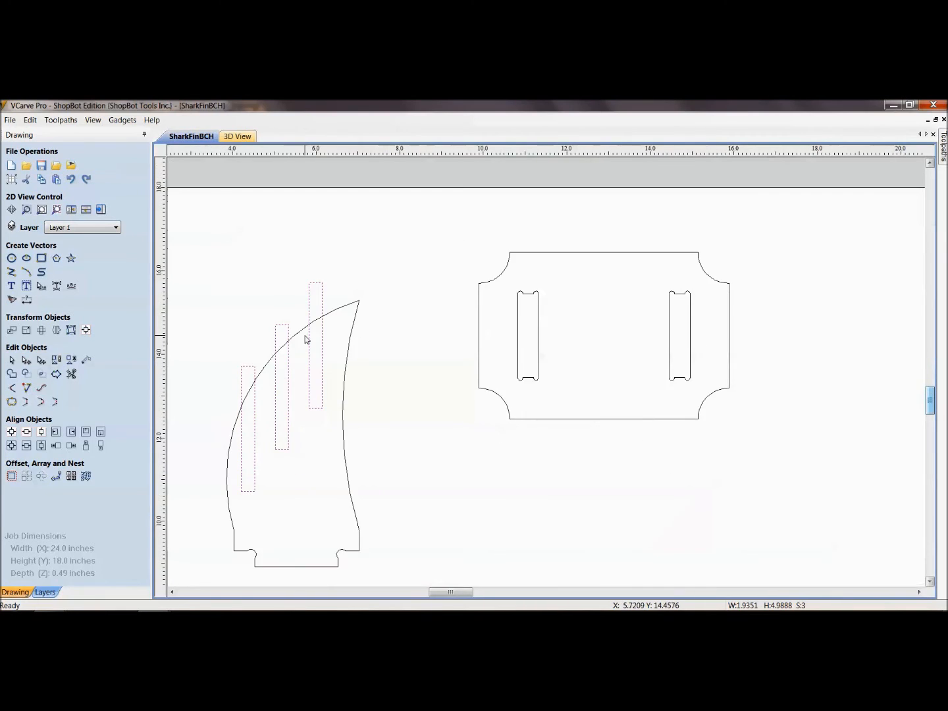
{"action": "middle_click_drag", "start_coordinate": [307, 334], "coordinate": [417, 270]}
{"action": "scroll", "coordinate": [341, 401], "scroll_direction": "up", "scroll_amount": 1}
{"action": "scroll", "coordinate": [341, 401], "scroll_direction": "up", "scroll_amount": 1}
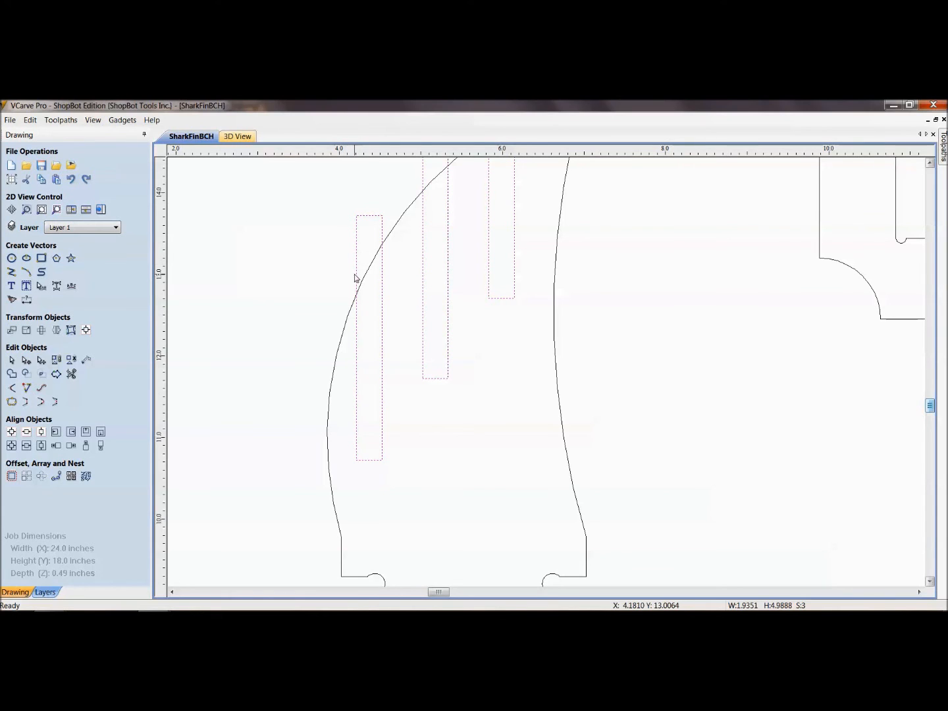
{"action": "scroll", "coordinate": [434, 309], "scroll_direction": "down", "scroll_amount": 2}
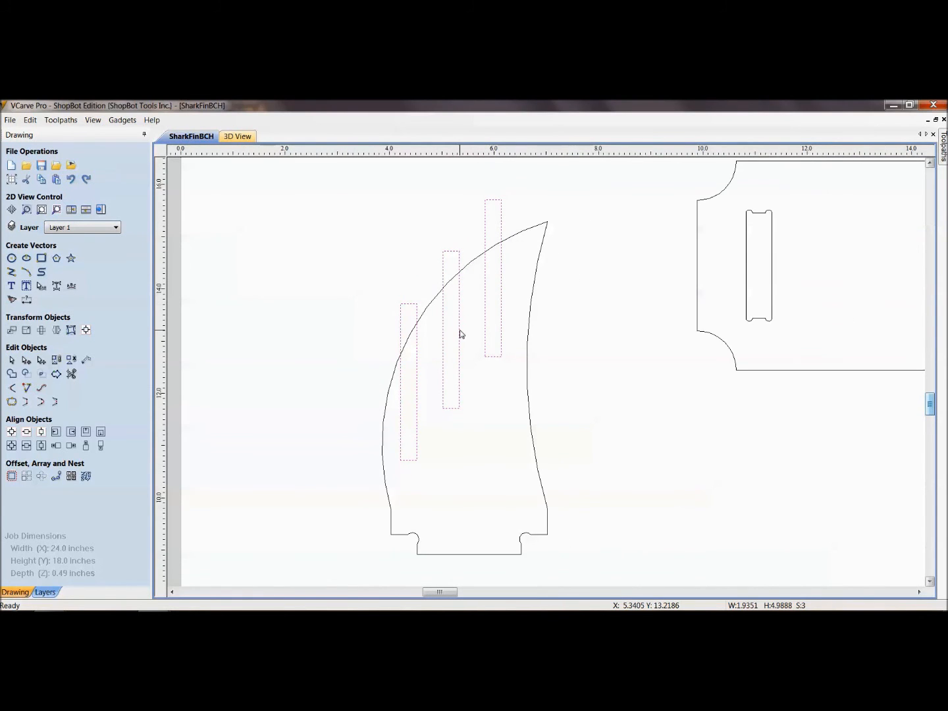
- Rotate the three narrow rectangles together about 5 degrees clockwise around their common centre
{"action": "left_click", "coordinate": [460, 328]}
{"action": "left_click", "coordinate": [41, 331]}
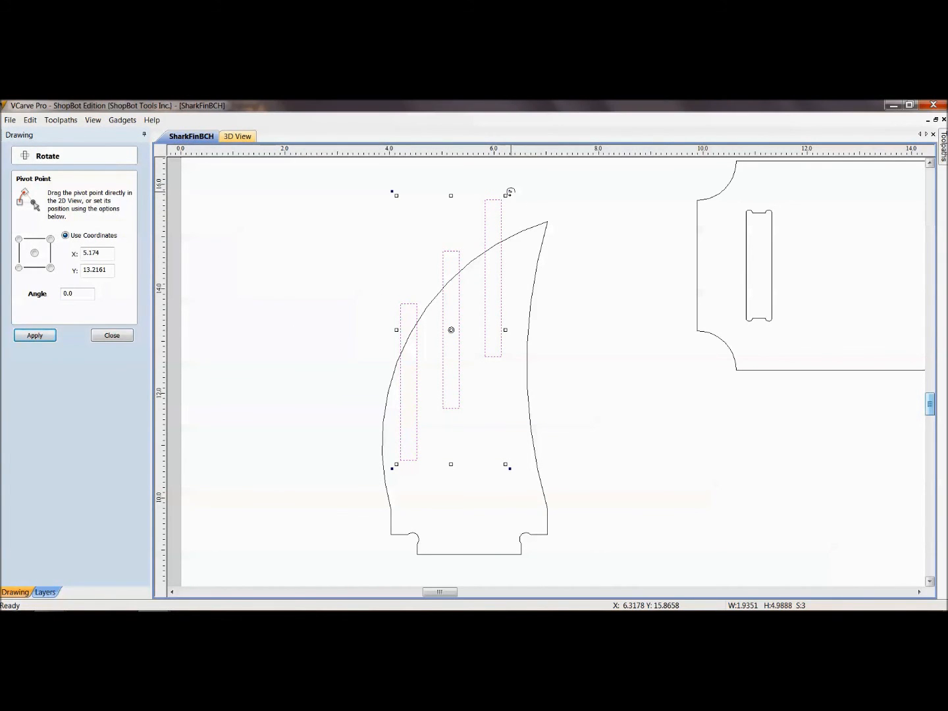
{"action": "left_click_drag", "start_coordinate": [511, 191], "coordinate": [510, 192]}
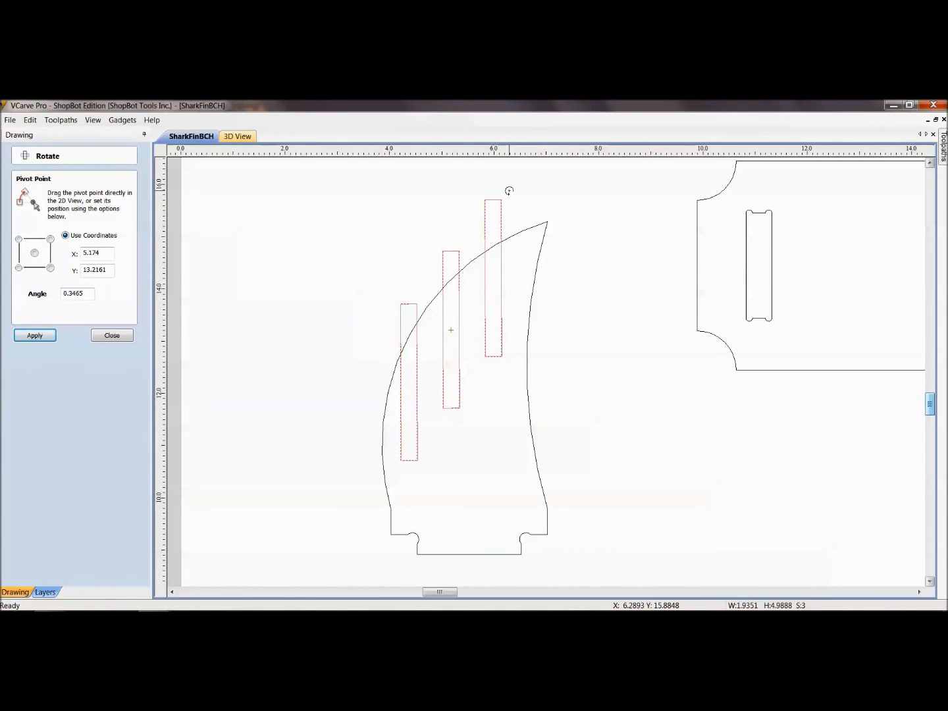
{"action": "mouse_move", "coordinate": [509, 191]}
{"action": "left_mouse_down"}
{"action": "mouse_move", "coordinate": [561, 224]}
{"action": "mouse_move", "coordinate": [607, 381]}
{"action": "mouse_move", "coordinate": [567, 220]}
{"action": "mouse_move", "coordinate": [507, 174]}
{"action": "mouse_move", "coordinate": [542, 206]}
{"action": "mouse_move", "coordinate": [527, 188]}
{"action": "left_mouse_up"}
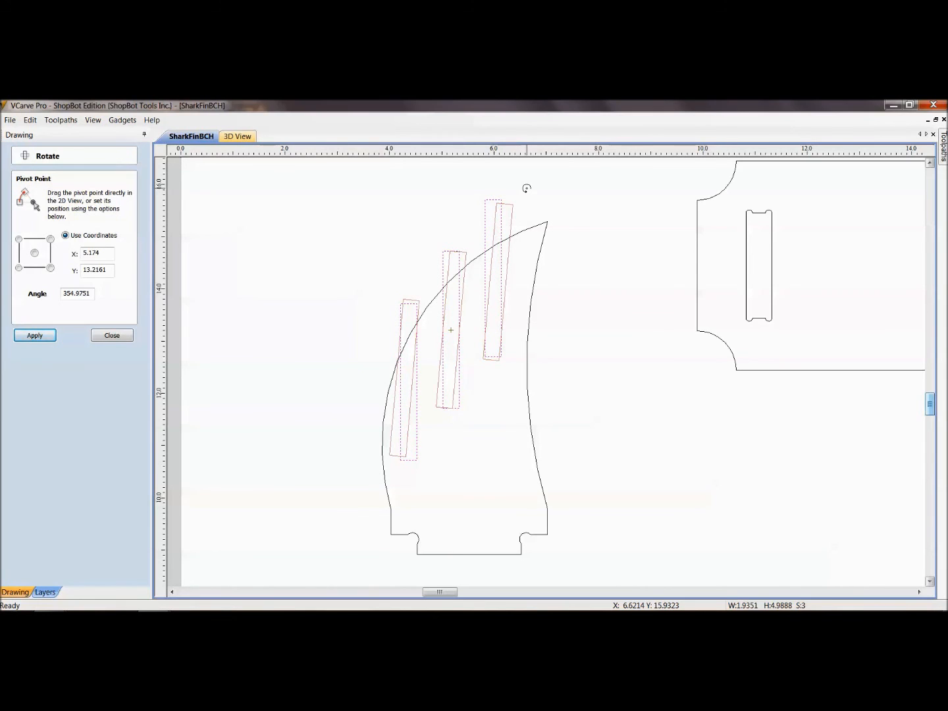
{"action": "left_click_drag", "start_coordinate": [527, 188], "coordinate": [528, 189]}
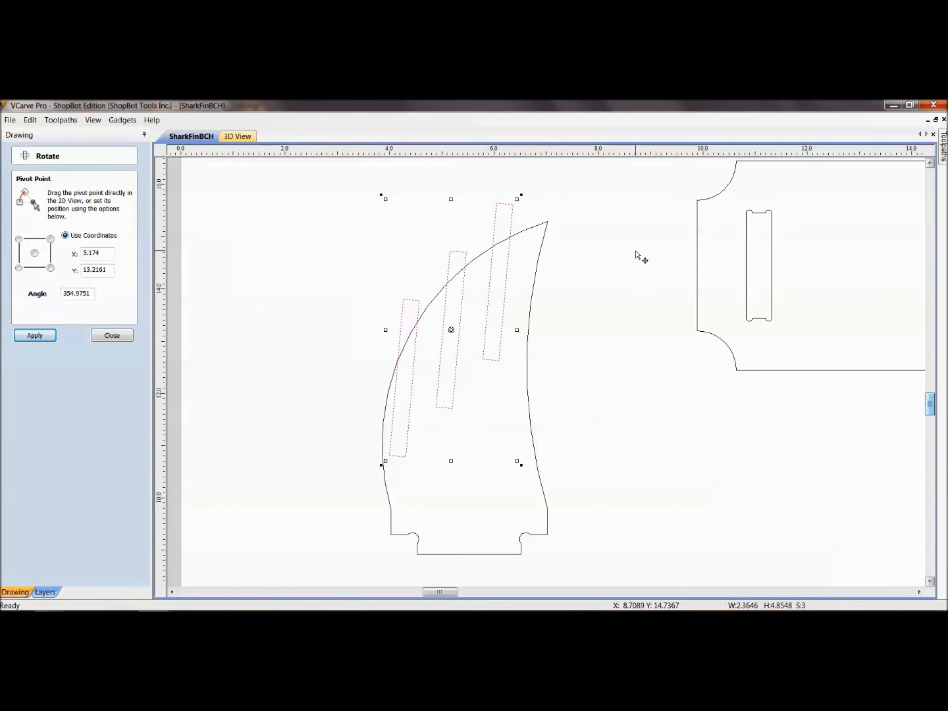
- Nudge the rotated rectangles about 0.19 inch right and 0.27 inch up, finish the rotation command and clear the selection
{"action": "key", "text": "Up"}
{"action": "key", "text": "Up"}
{"action": "key", "text": "Up"}
{"action": "key", "text": "Up"}
{"action": "key", "text": "Right"}
{"action": "key", "text": "Right"}
{"action": "key", "text": "Up"}
{"action": "key", "text": "Up"}
{"action": "key", "text": "Right"}
{"action": "key", "text": "Right"}
{"action": "key", "text": "Up"}
{"action": "key", "text": "Right"}
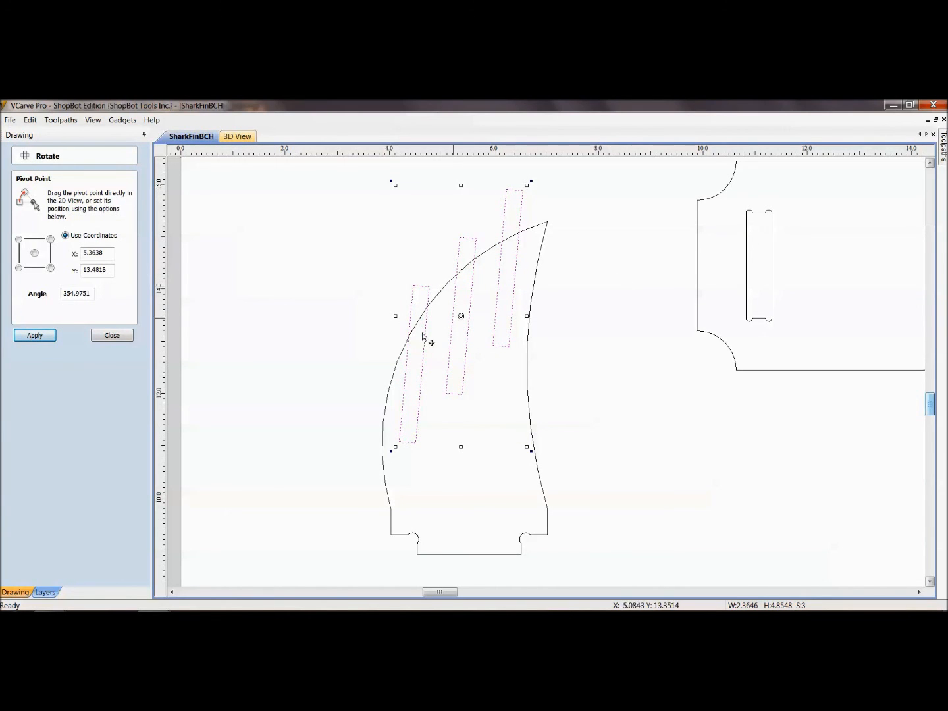
{"action": "left_click", "coordinate": [103, 339]}
{"action": "left_click", "coordinate": [293, 311]}
- Compare the rotated rectangles with the reference fins and measure from the uppermost rectangle's lower end to the middle rectangle's upper end
{"action": "middle_click_drag", "start_coordinate": [305, 312], "coordinate": [297, 373]}
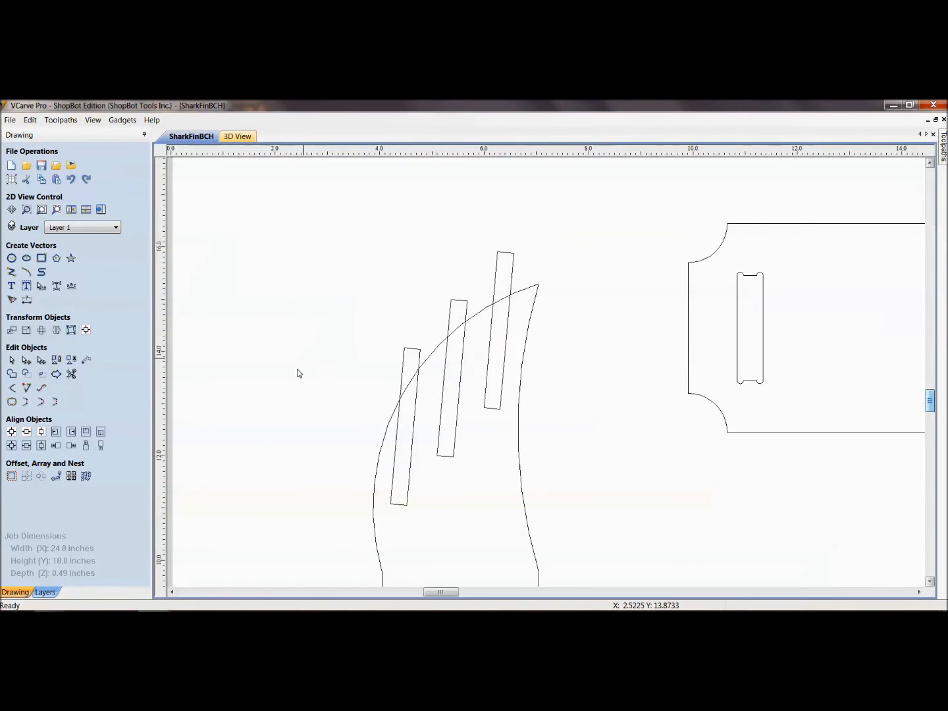
{"action": "scroll", "coordinate": [297, 372], "scroll_direction": "down", "scroll_amount": 3}
{"action": "middle_click_drag", "start_coordinate": [342, 299], "coordinate": [348, 392]}
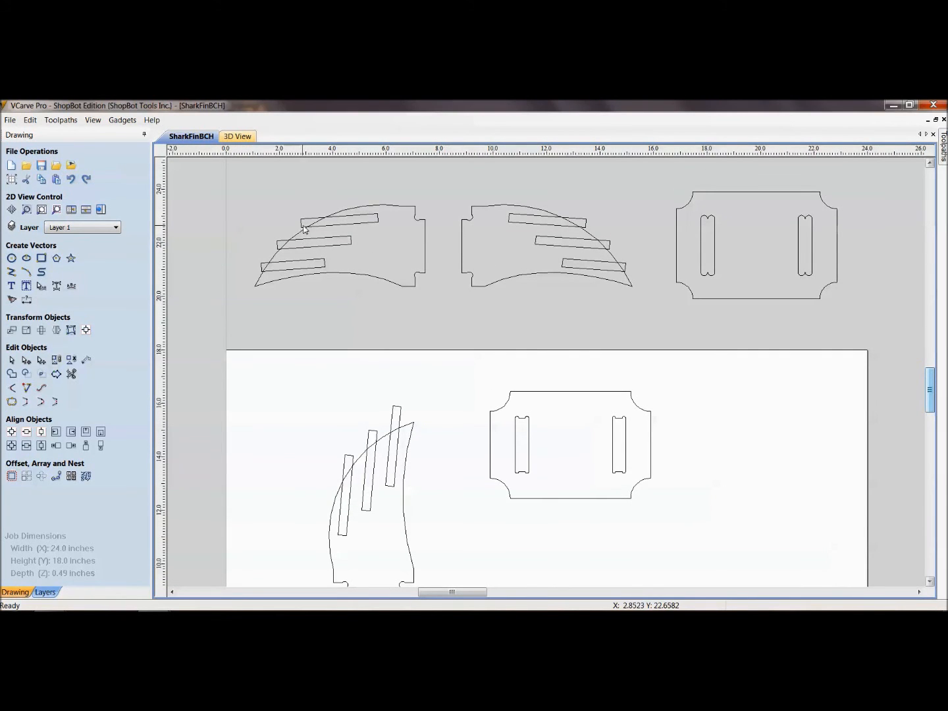
{"action": "scroll", "coordinate": [384, 501], "scroll_direction": "up", "scroll_amount": 3}
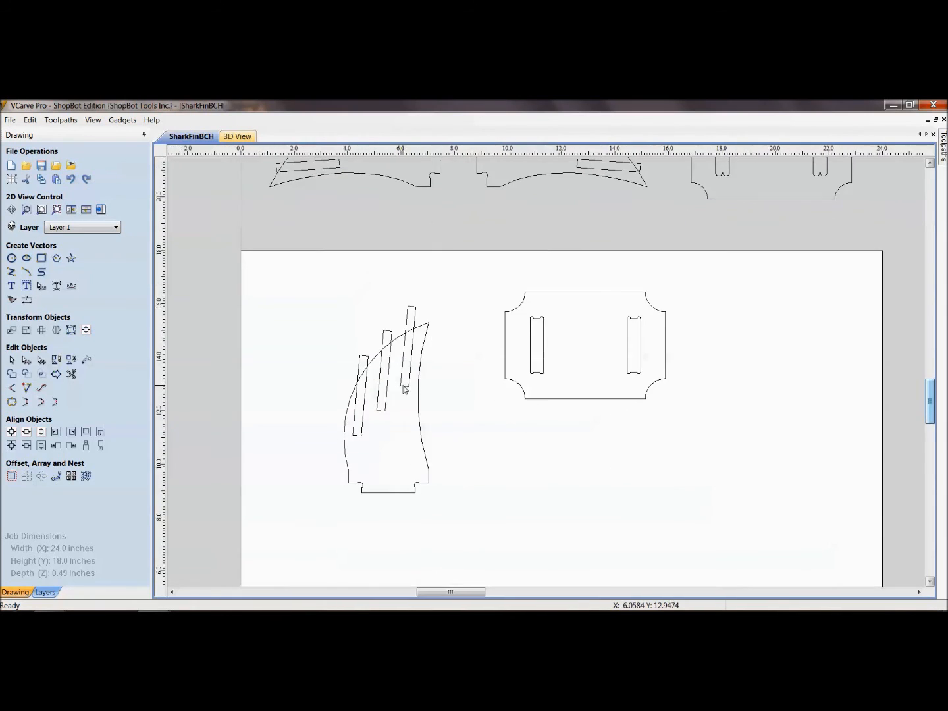
{"action": "middle_click_drag", "start_coordinate": [343, 406], "coordinate": [405, 381]}
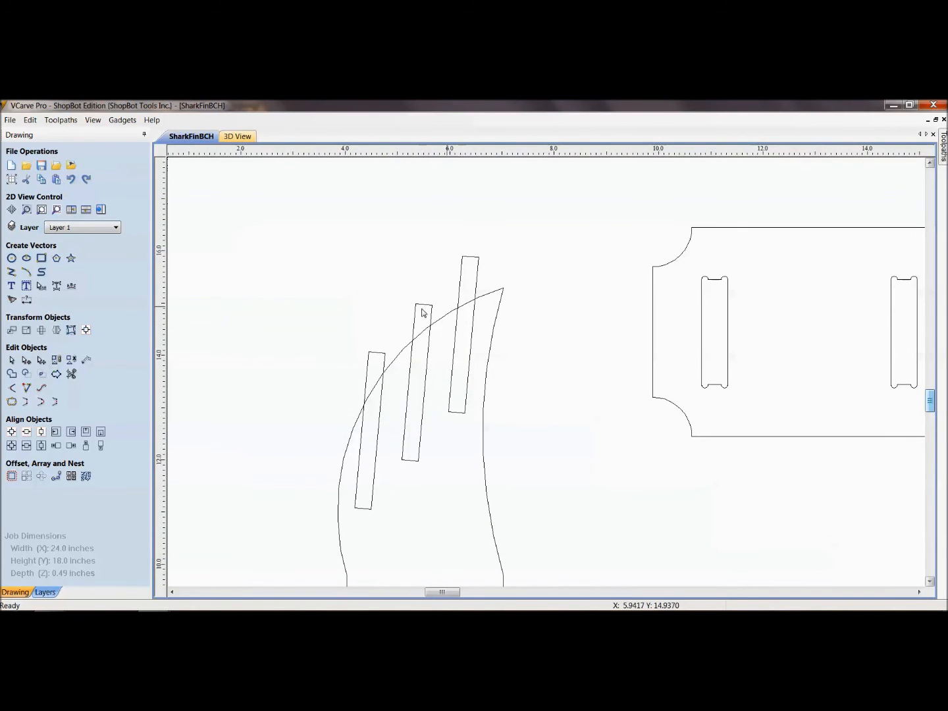
{"action": "left_click", "coordinate": [86, 359]}
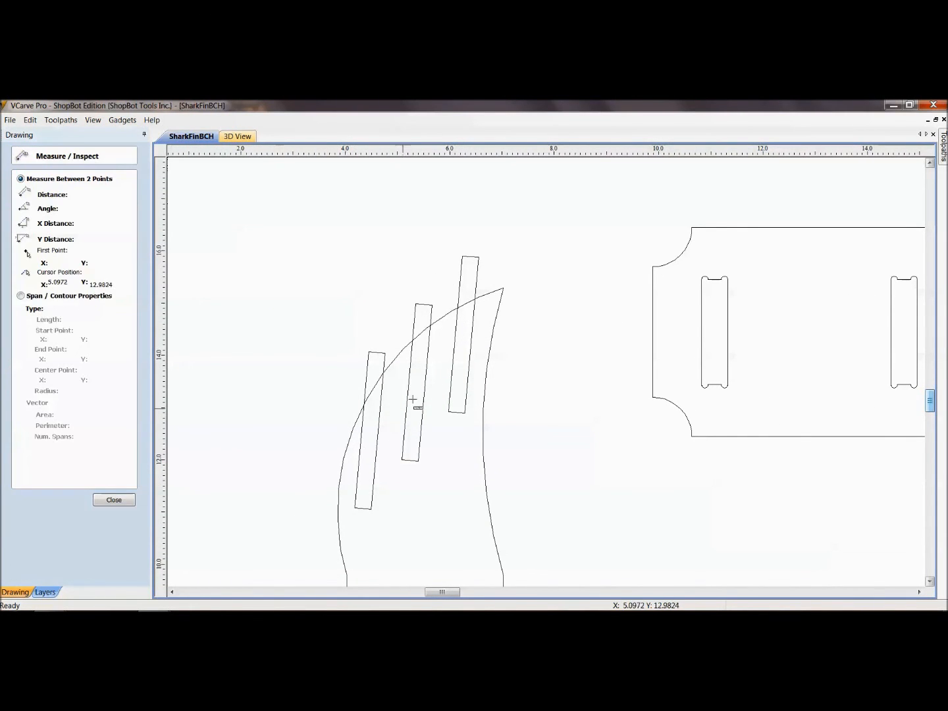
{"action": "left_click", "coordinate": [448, 412]}
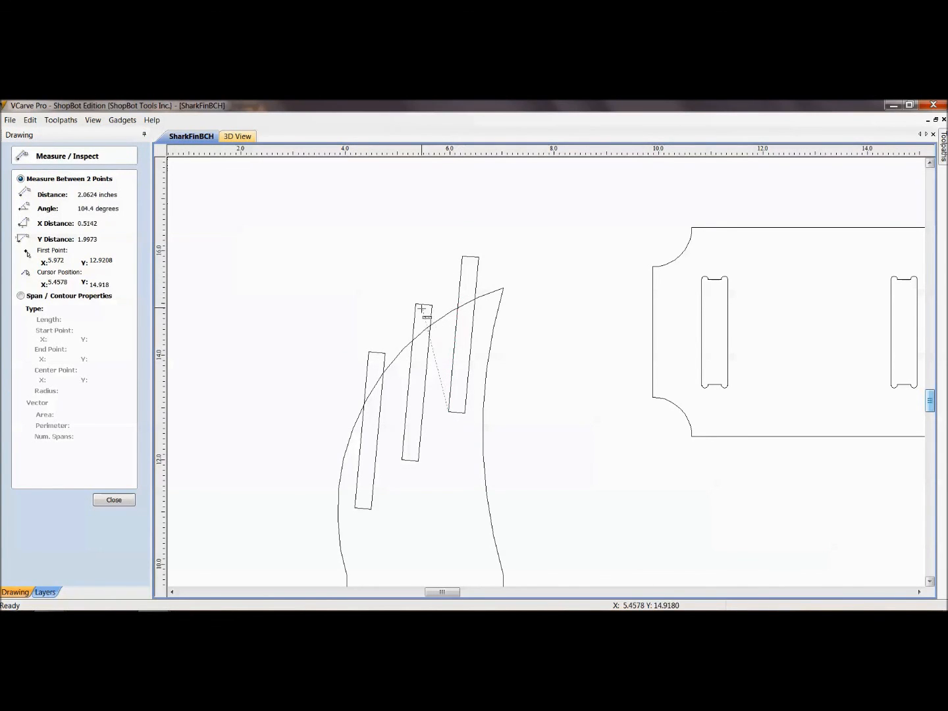
{"action": "left_click", "coordinate": [114, 501]}
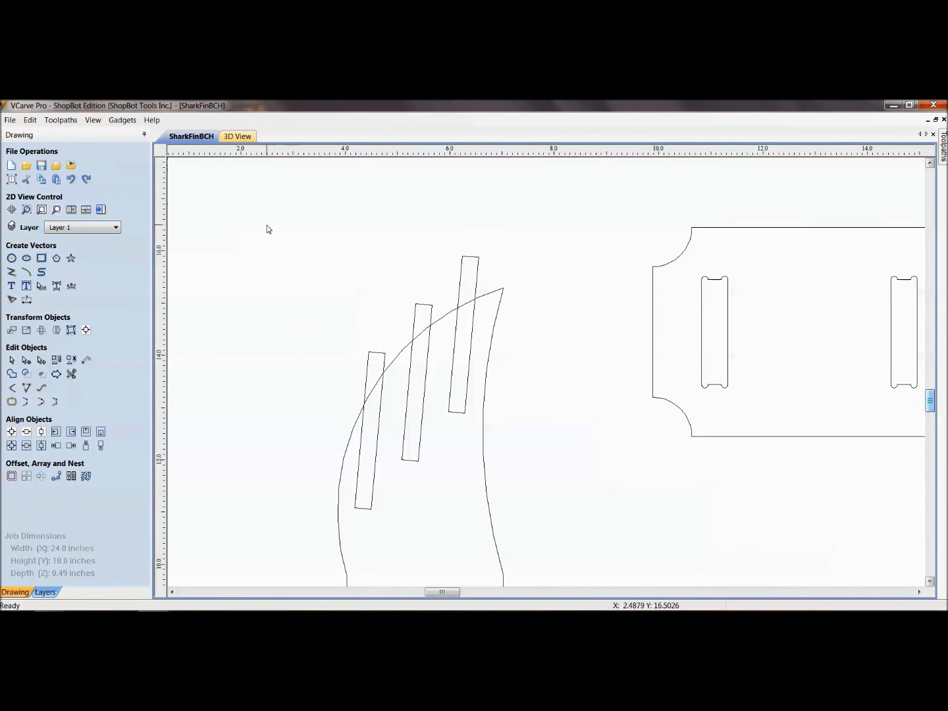
- Try window selections from both directions around the three rotated rectangles, clearing the selection each time
{"action": "left_click_drag", "start_coordinate": [266, 225], "coordinate": [556, 536]}
{"action": "left_click", "coordinate": [563, 237]}
{"action": "left_click_drag", "start_coordinate": [477, 242], "coordinate": [308, 538]}
{"action": "left_click", "coordinate": [335, 245]}
- Select the three rotated rectangles, nudge them about 0.1 inch down along the fin's convex edge and clear the selection
{"action": "left_click_drag", "start_coordinate": [429, 424], "coordinate": [584, 537]}
{"action": "key", "text": "Down"}
{"action": "key", "text": "Down"}
{"action": "key", "text": "Down"}
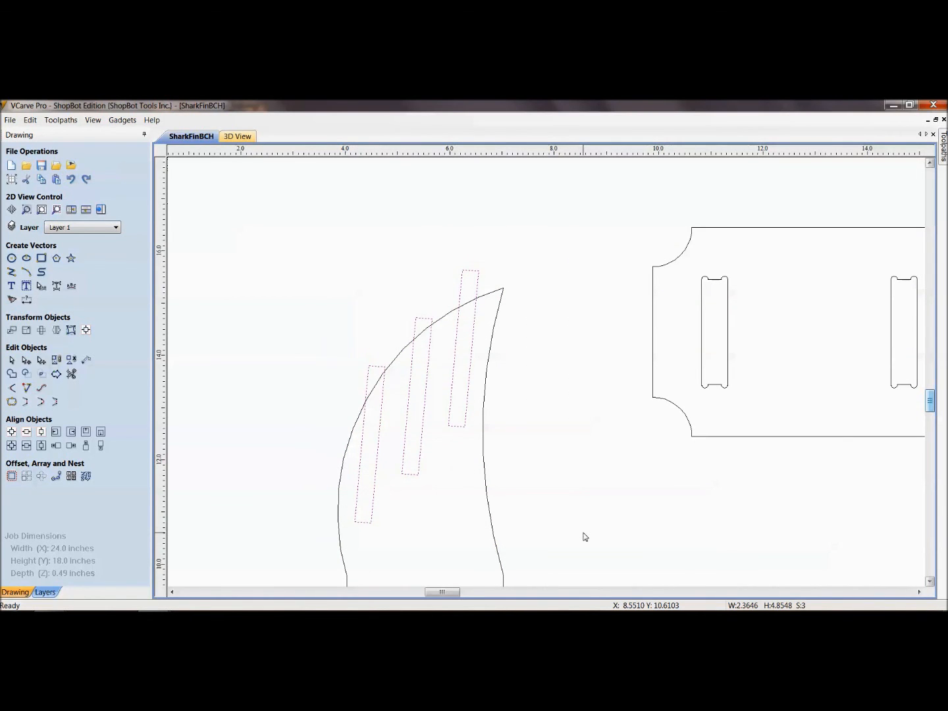
{"action": "key", "text": "Up"}
{"action": "key", "text": "Up"}
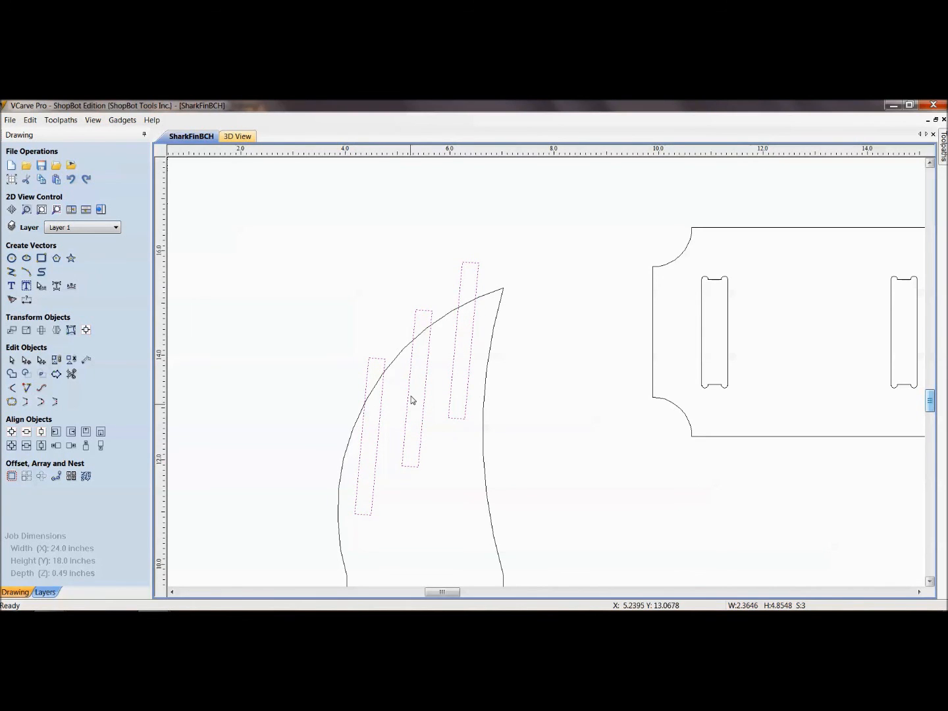
{"action": "scroll", "coordinate": [412, 398], "scroll_direction": "down", "scroll_amount": 2}
{"action": "left_click", "coordinate": [356, 267]}
- Select the fin with its three rectangles and move them about 5.2 inches down and 1.7 inches left on the material
{"action": "scroll", "coordinate": [511, 396], "scroll_direction": "down", "scroll_amount": 4}
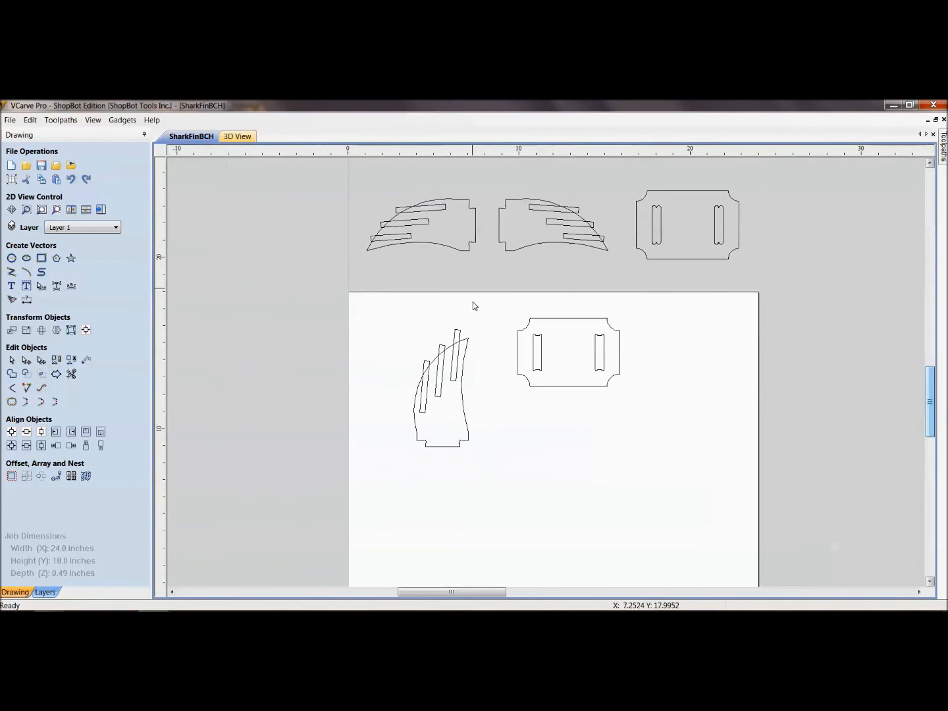
{"action": "left_click_drag", "start_coordinate": [434, 478], "coordinate": [477, 513]}
{"action": "key", "text": "Down"}
{"action": "key", "text": "Down"}
{"action": "key", "text": "Down"}
{"action": "key", "text": "Down"}
{"action": "key", "text": "Down"}
{"action": "key", "text": "Left"}
{"action": "key", "text": "Left"}
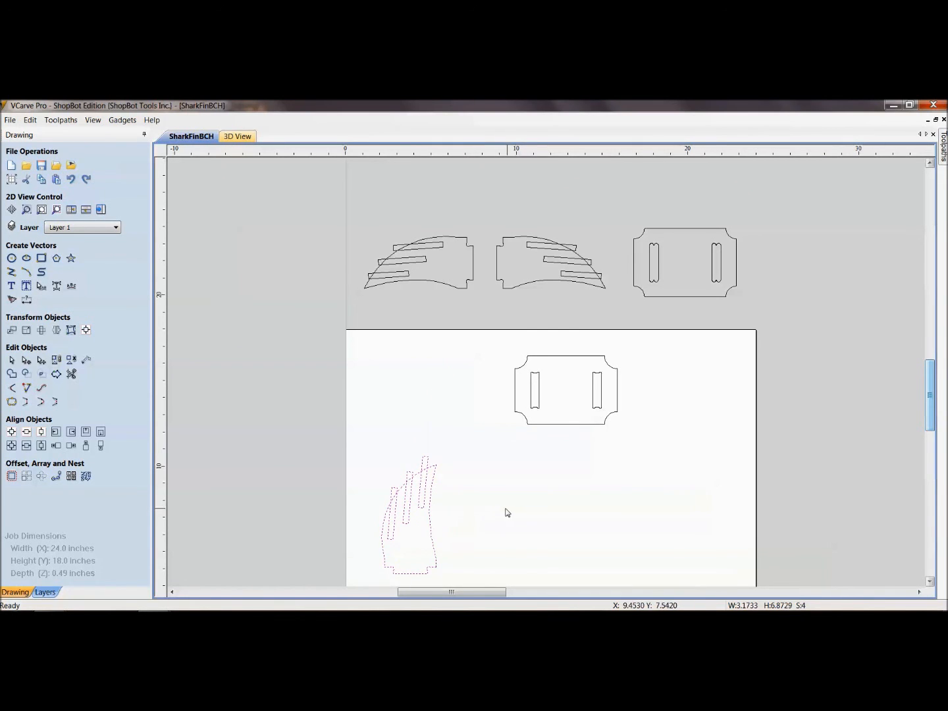
- Try mirroring a copy of the fin and rectangles directly onto its right side, and undo the mirror
{"action": "left_click", "coordinate": [56, 329]}
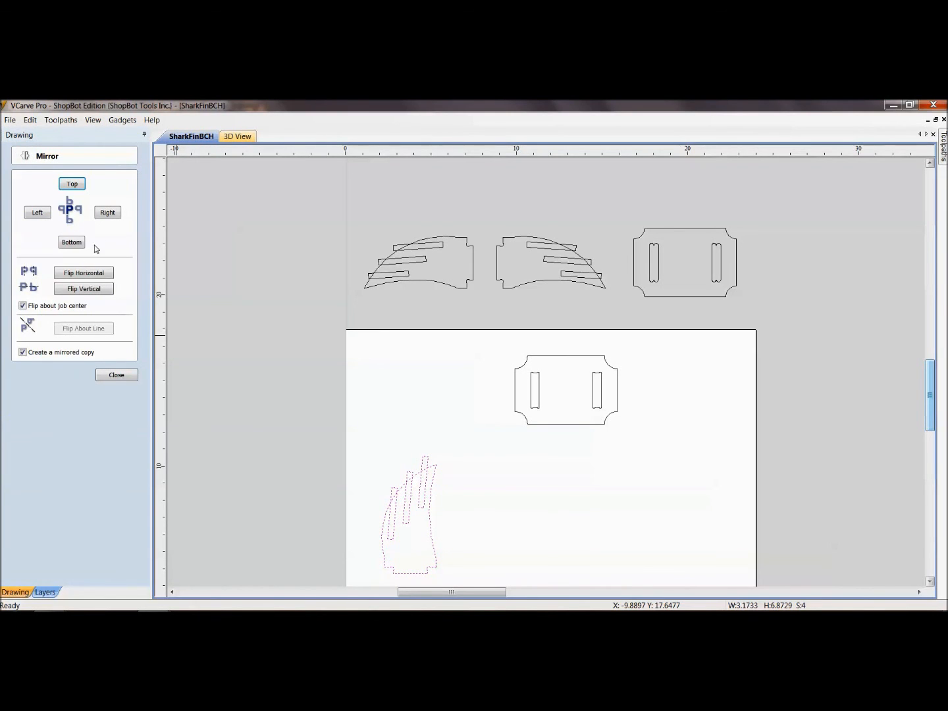
{"action": "left_click", "coordinate": [108, 212]}
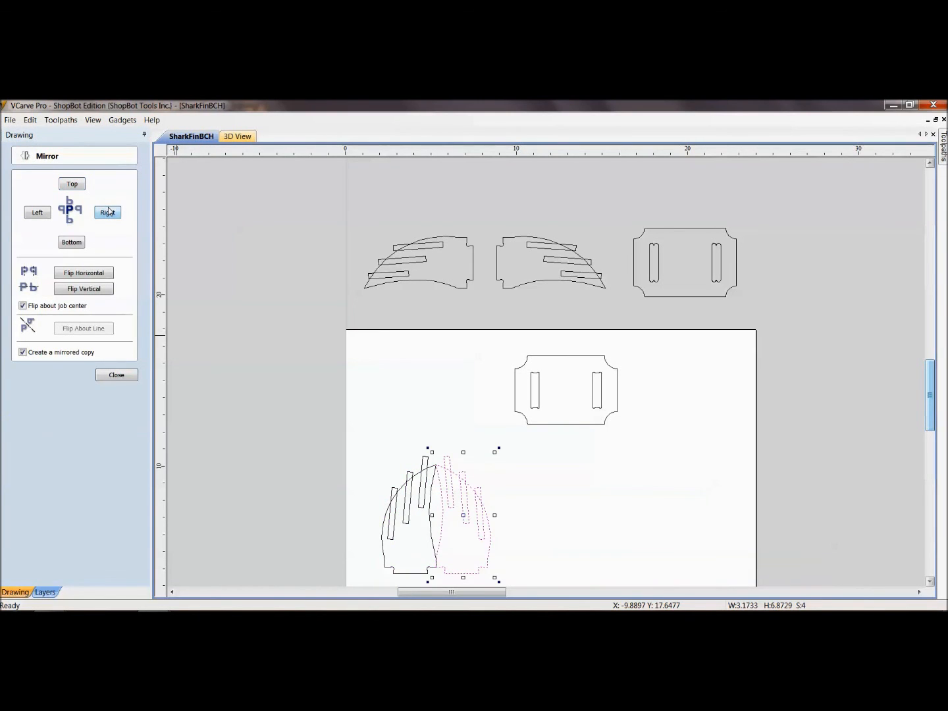
{"action": "key", "text": "ctrl+z"}
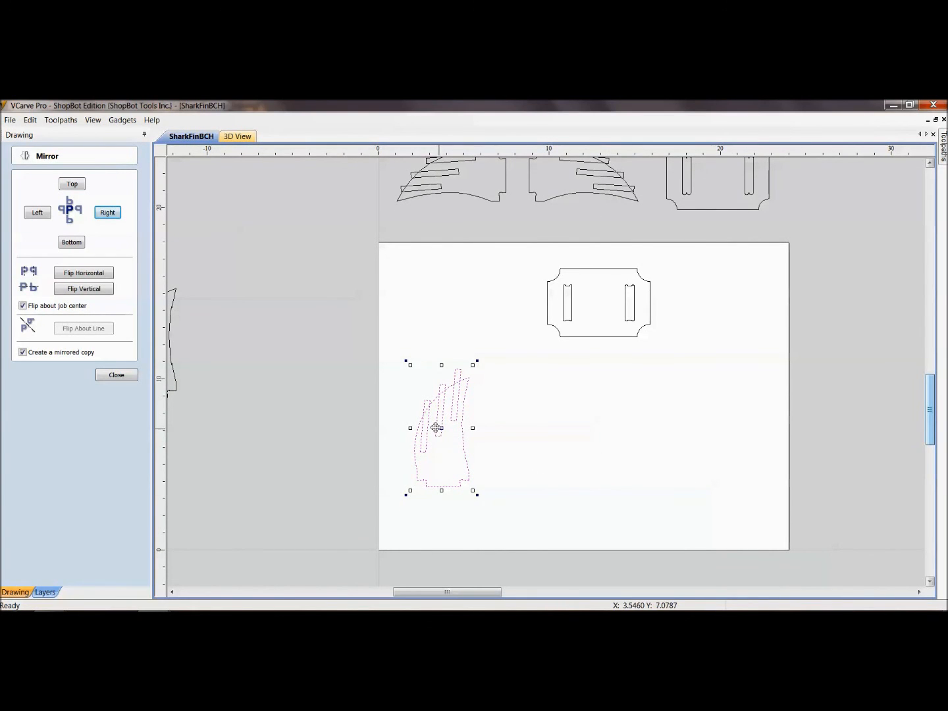
{"action": "left_click", "coordinate": [116, 374]}
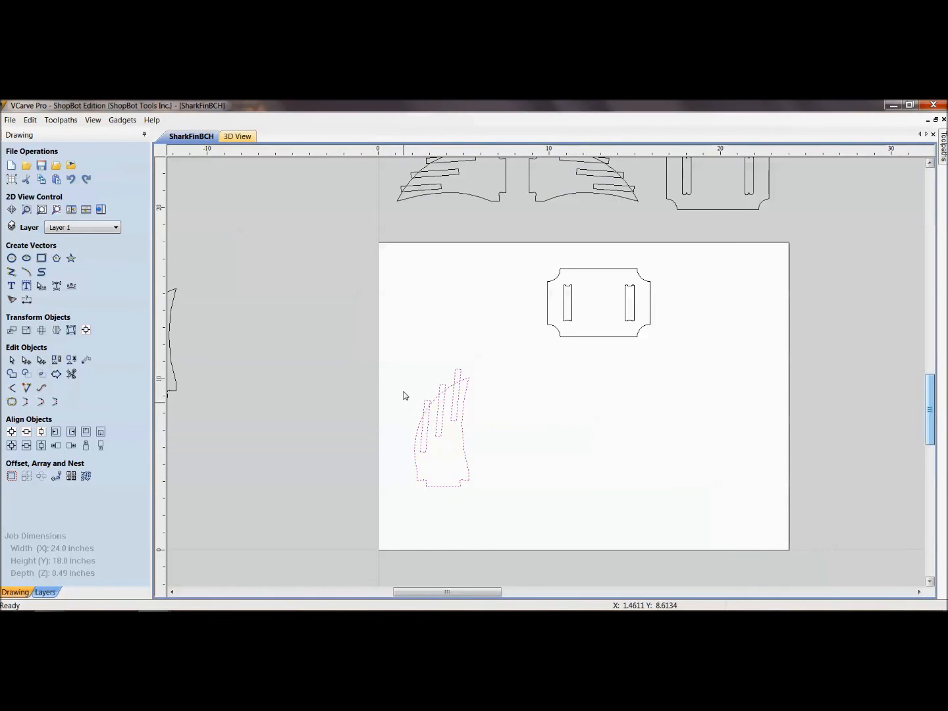
- Mirror a copy of the fin and its rectangles horizontally about the job center, and clear the selection
{"action": "left_click_drag", "start_coordinate": [403, 364], "coordinate": [526, 536]}
{"action": "key", "text": "ctrl+shift+h"}
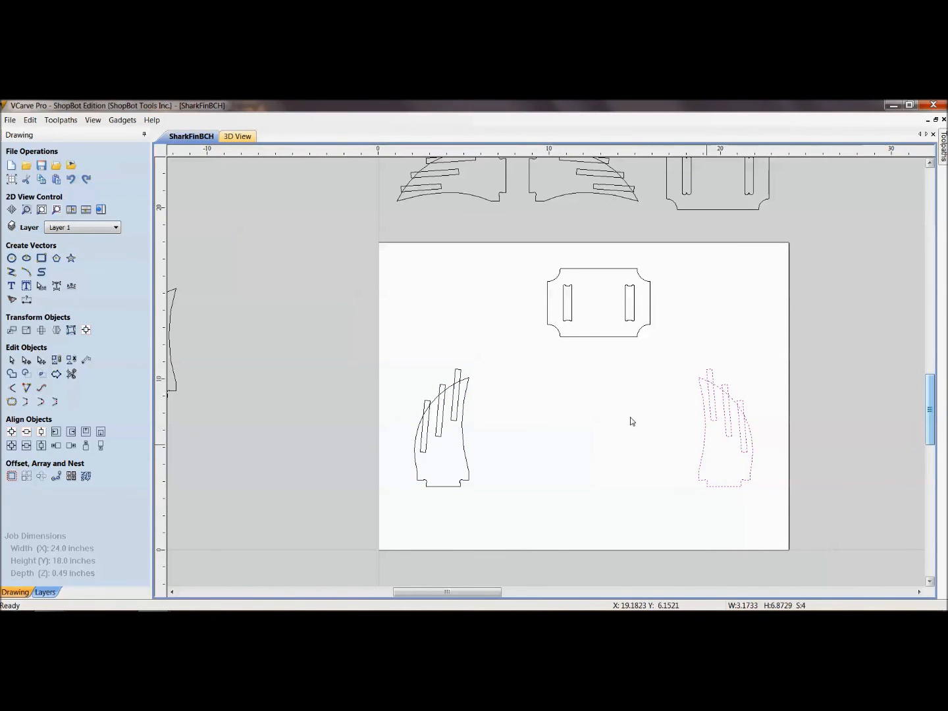
{"action": "left_click", "coordinate": [665, 415]}
{"action": "left_click_drag", "start_coordinate": [669, 362], "coordinate": [768, 516]}
{"action": "left_click", "coordinate": [533, 438]}
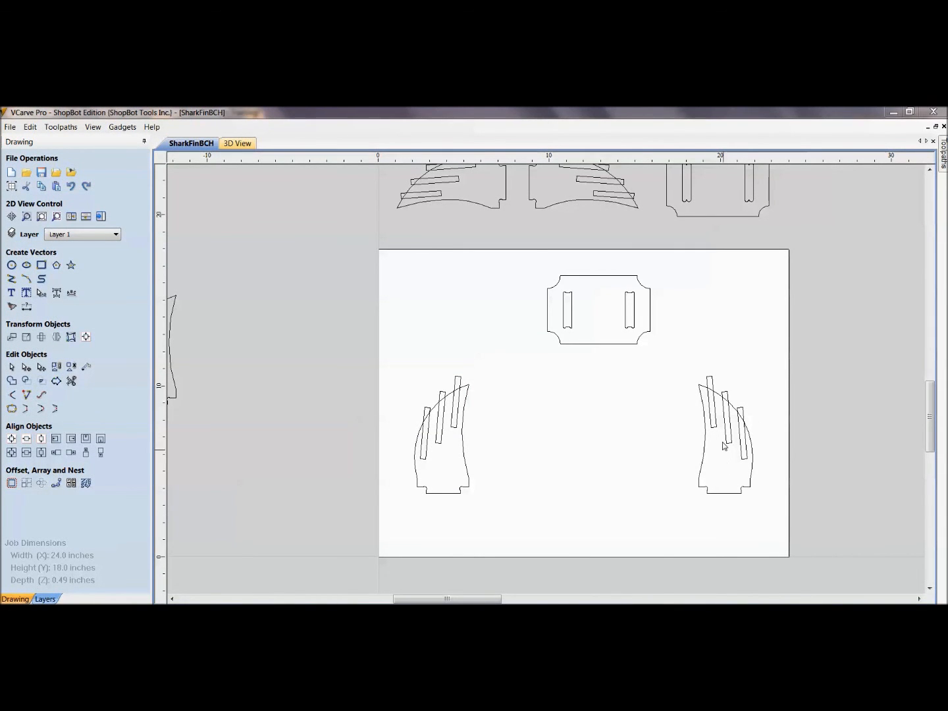
- Select the slotted plate's outline and both slots with a crossing window, and clear the selection
{"action": "middle_click_drag", "start_coordinate": [527, 259], "coordinate": [557, 423]}
{"action": "middle_click_drag", "start_coordinate": [548, 480], "coordinate": [520, 357]}
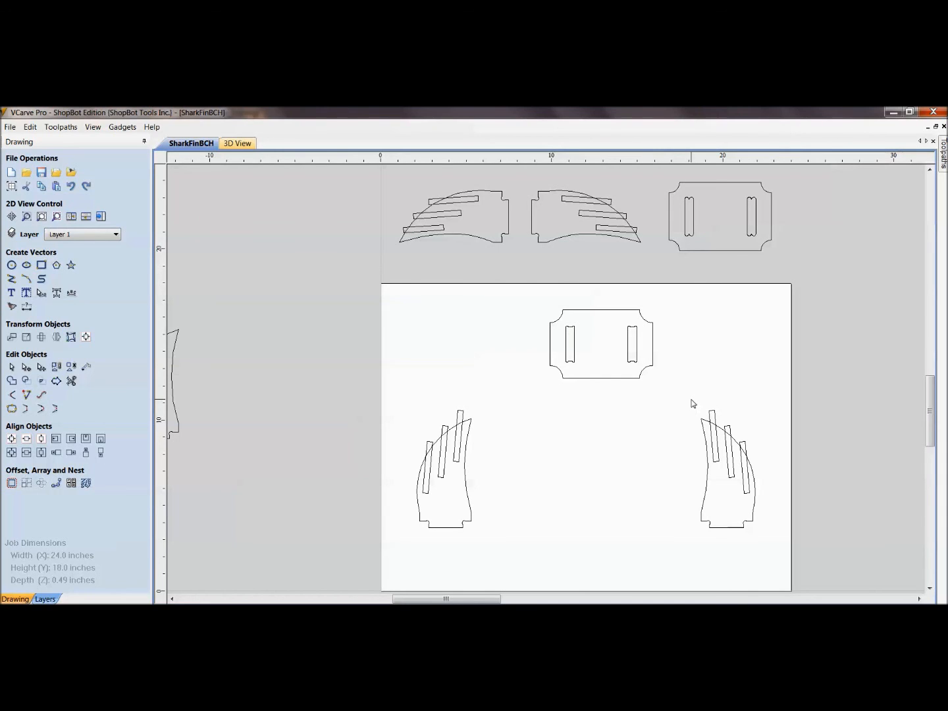
{"action": "left_click_drag", "start_coordinate": [666, 389], "coordinate": [536, 334]}
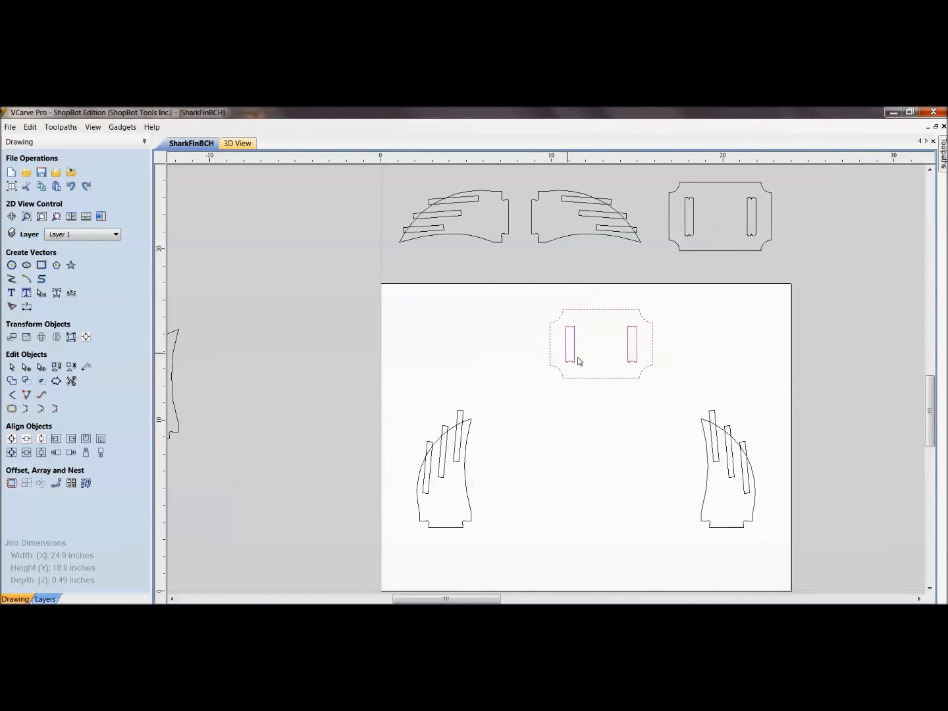
{"action": "left_click", "coordinate": [599, 349]}
- Select the plate's outline and grouped slots in turn, nudge the slots down and back up, and clear the selection
{"action": "scroll", "coordinate": [618, 335], "scroll_direction": "up", "scroll_amount": 3}
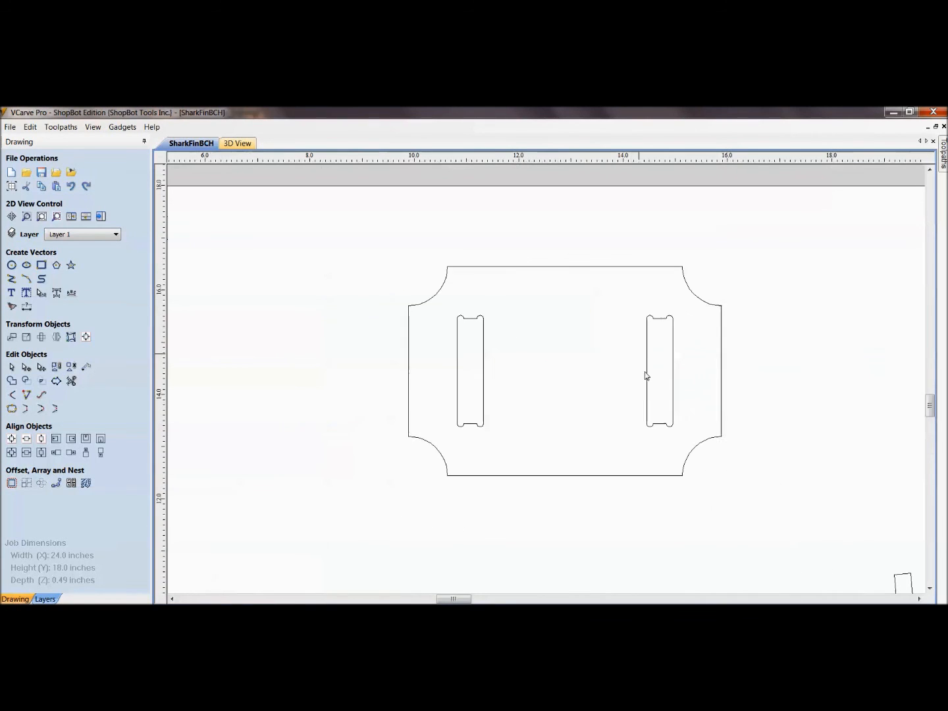
{"action": "left_click", "coordinate": [646, 403]}
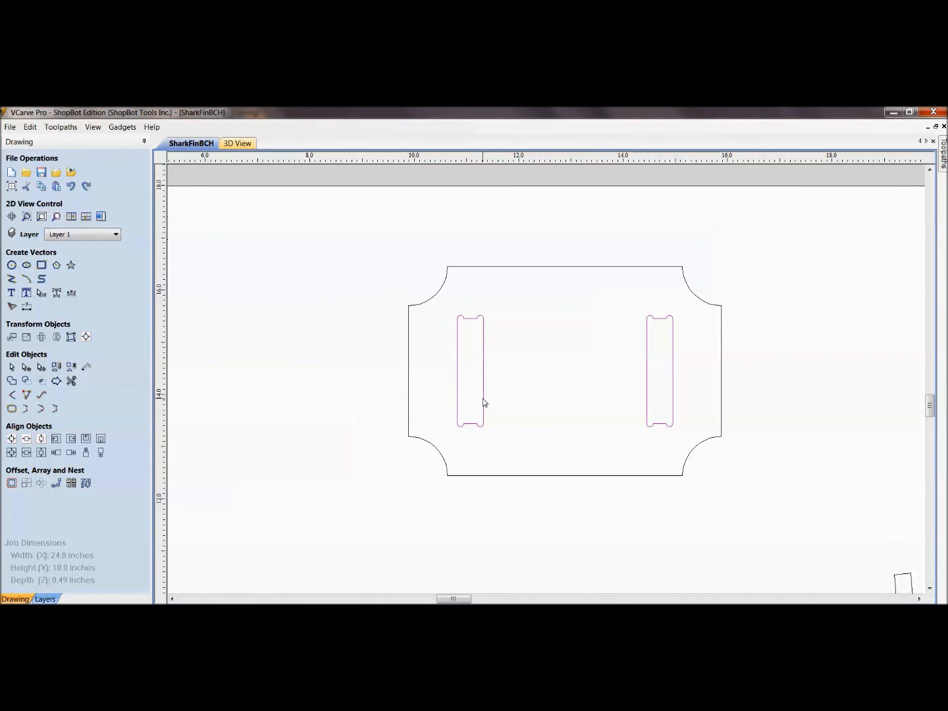
{"action": "left_click", "coordinate": [500, 267]}
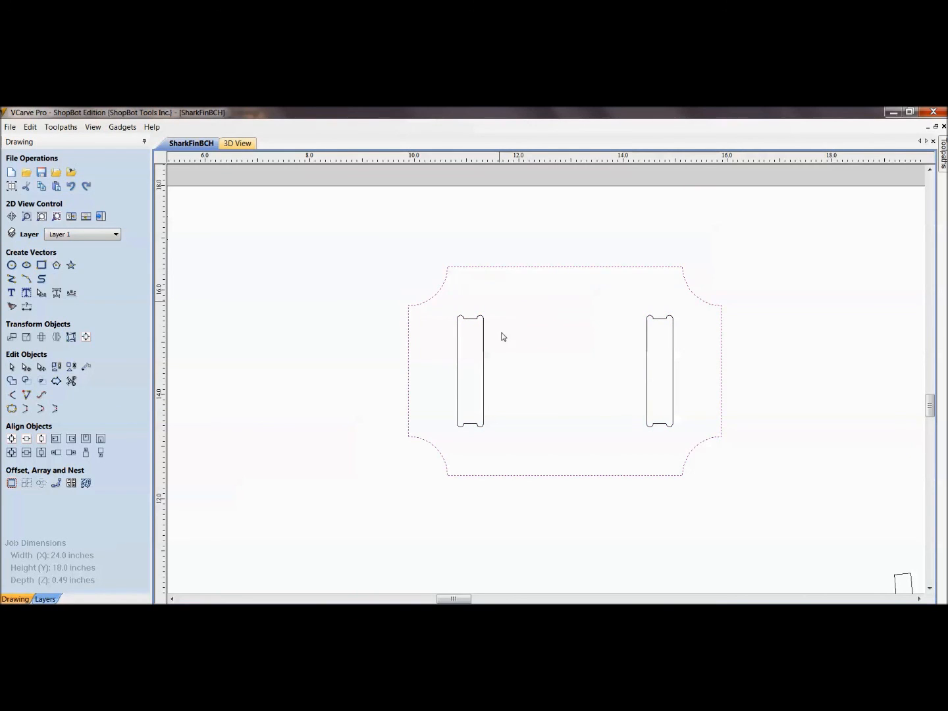
{"action": "left_click", "coordinate": [652, 428]}
{"action": "left_click", "coordinate": [648, 426]}
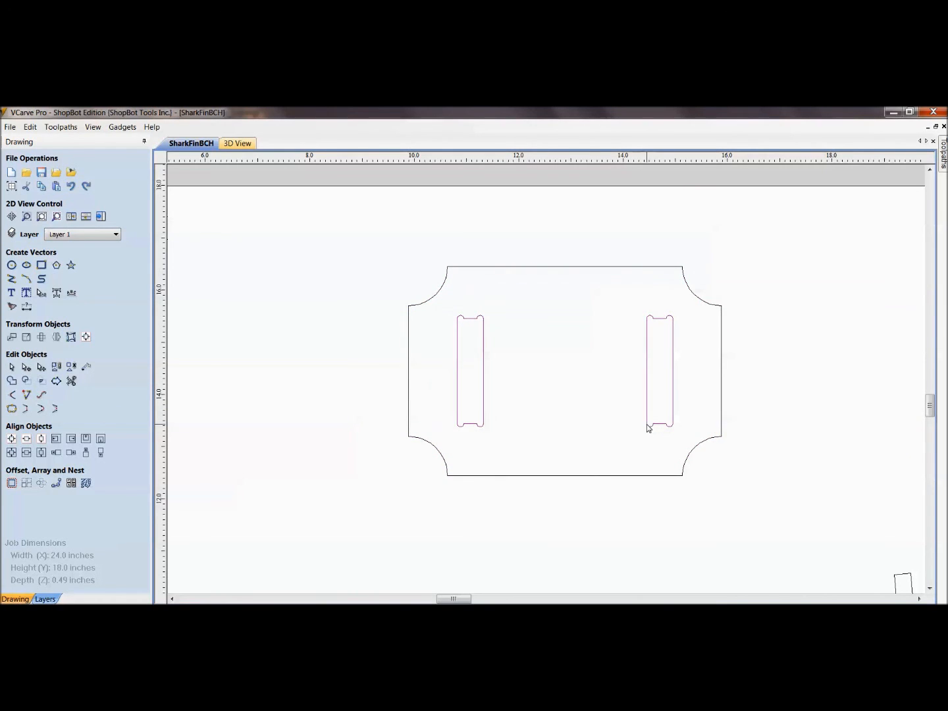
{"action": "key", "text": "Down"}
{"action": "key", "text": "Down"}
{"action": "key", "text": "Up"}
{"action": "key", "text": "Up"}
{"action": "left_click", "coordinate": [659, 286]}
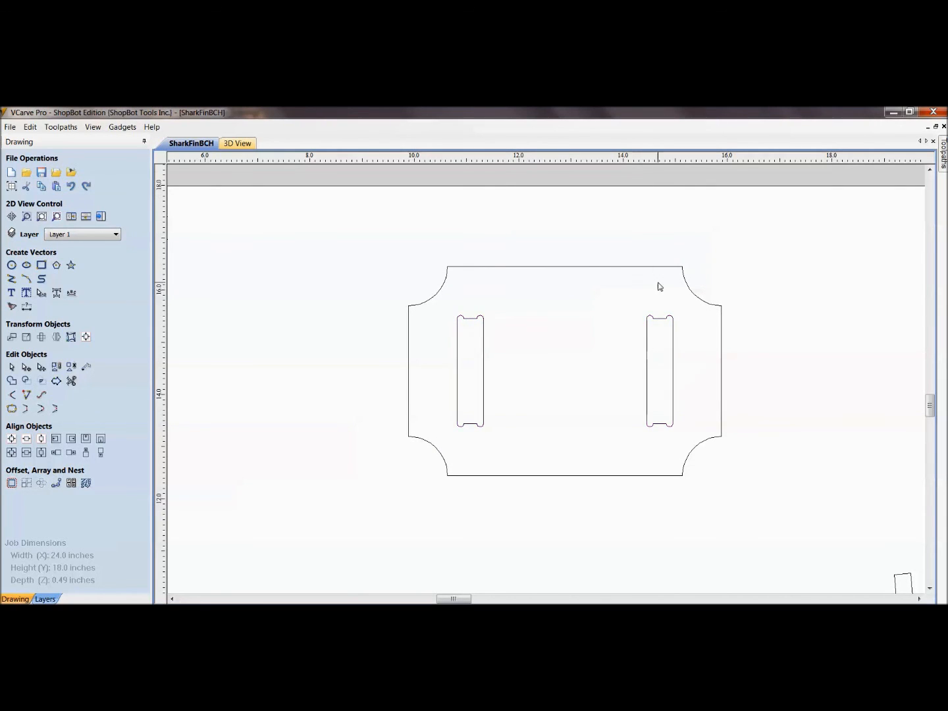
{"action": "scroll", "coordinate": [658, 287], "scroll_direction": "down", "scroll_amount": 4}
{"action": "left_click_drag", "start_coordinate": [811, 556], "coordinate": [738, 399]}
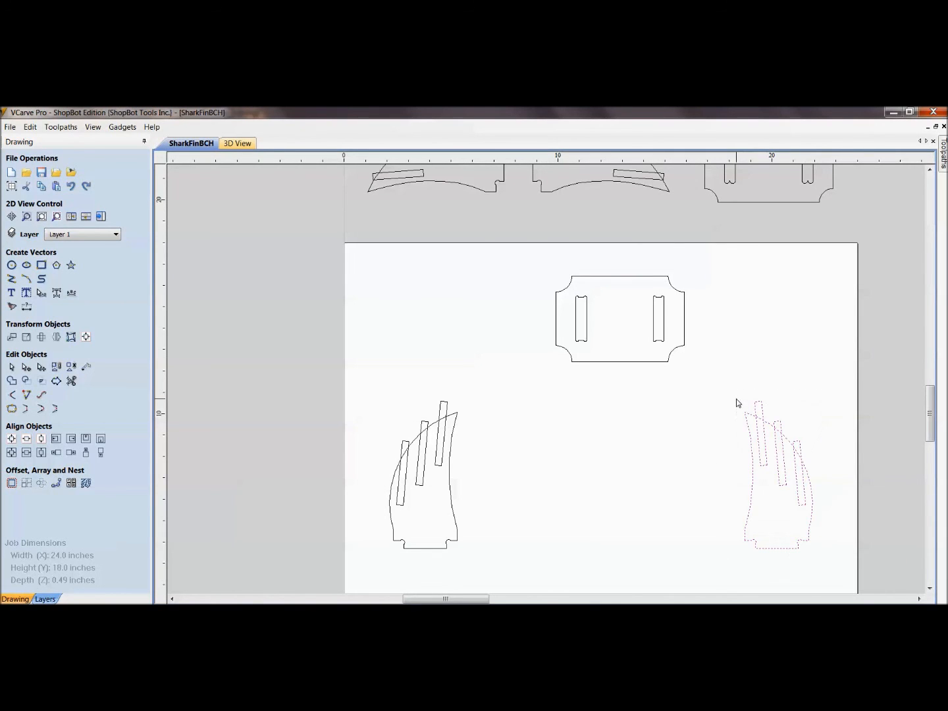
{"action": "left_click", "coordinate": [577, 457]}
{"action": "scroll", "coordinate": [576, 456], "scroll_direction": "down", "scroll_amount": 4}
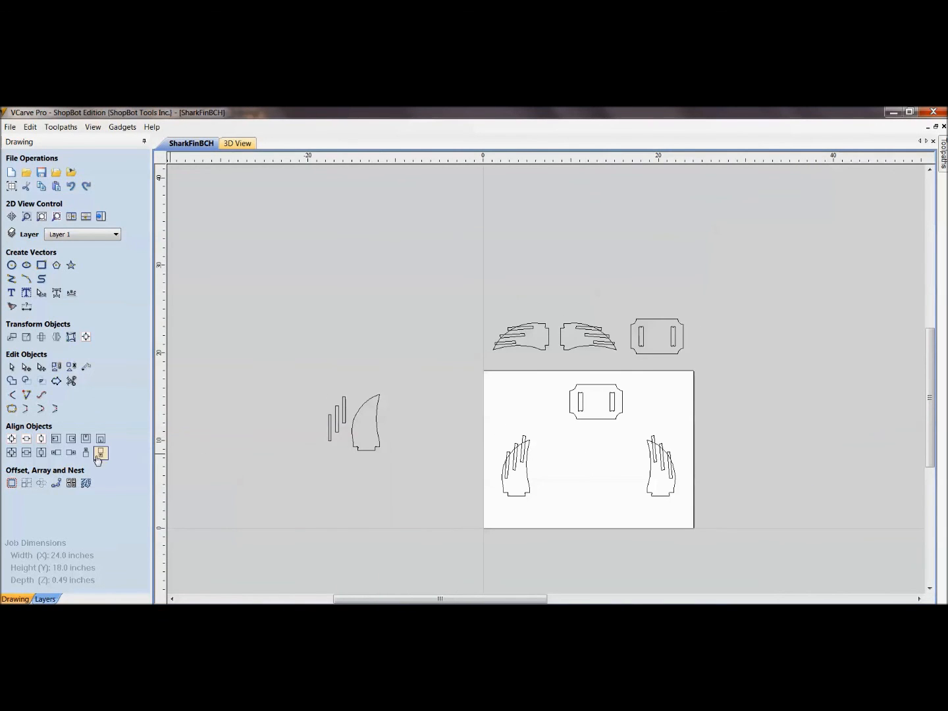
{"action": "left_click", "coordinate": [85, 483]}
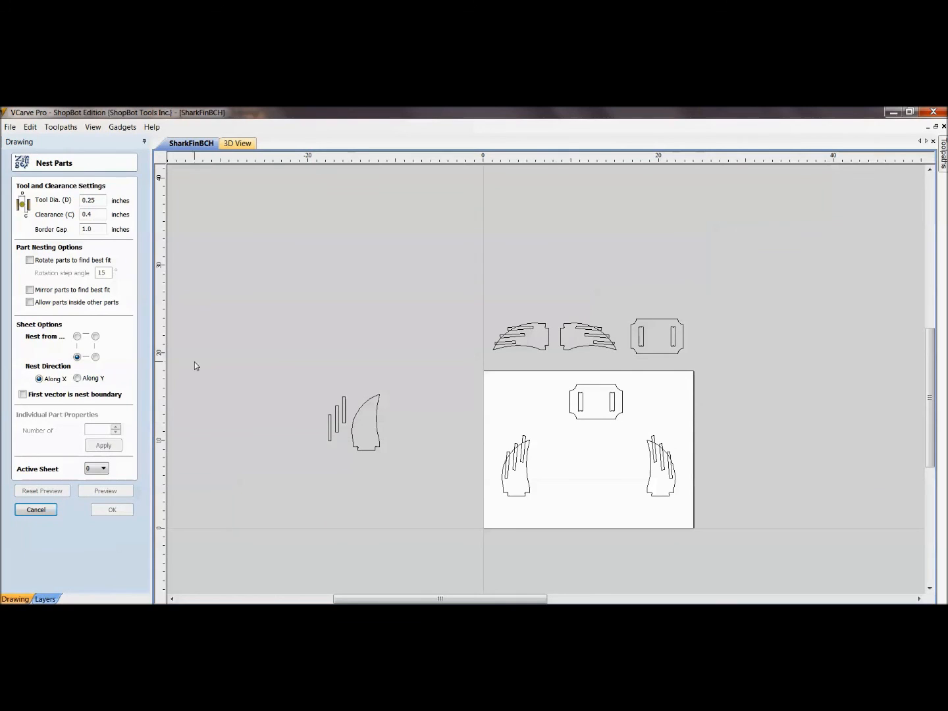
{"action": "left_click_drag", "start_coordinate": [685, 519], "coordinate": [488, 381]}
{"action": "left_click", "coordinate": [83, 490]}
{"action": "scroll", "coordinate": [666, 495], "scroll_direction": "up", "scroll_amount": 3}
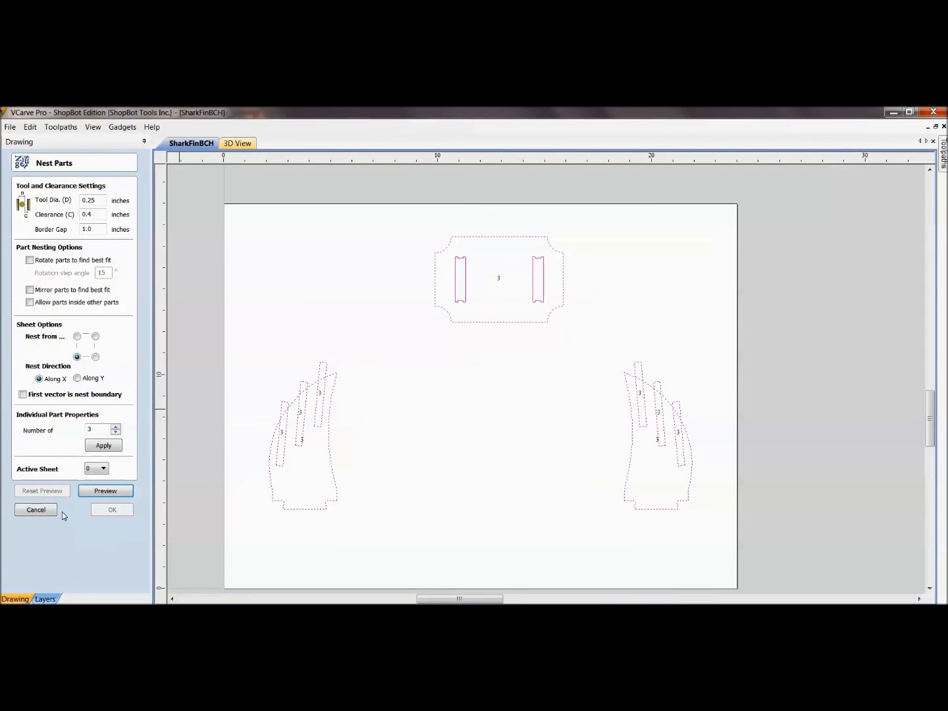
{"action": "left_click", "coordinate": [56, 513]}
- Group the plate with its slots, group each fin with its three rectangles, and clear the selection
{"action": "left_click", "coordinate": [486, 459]}
{"action": "left_click_drag", "start_coordinate": [605, 341], "coordinate": [411, 233]}
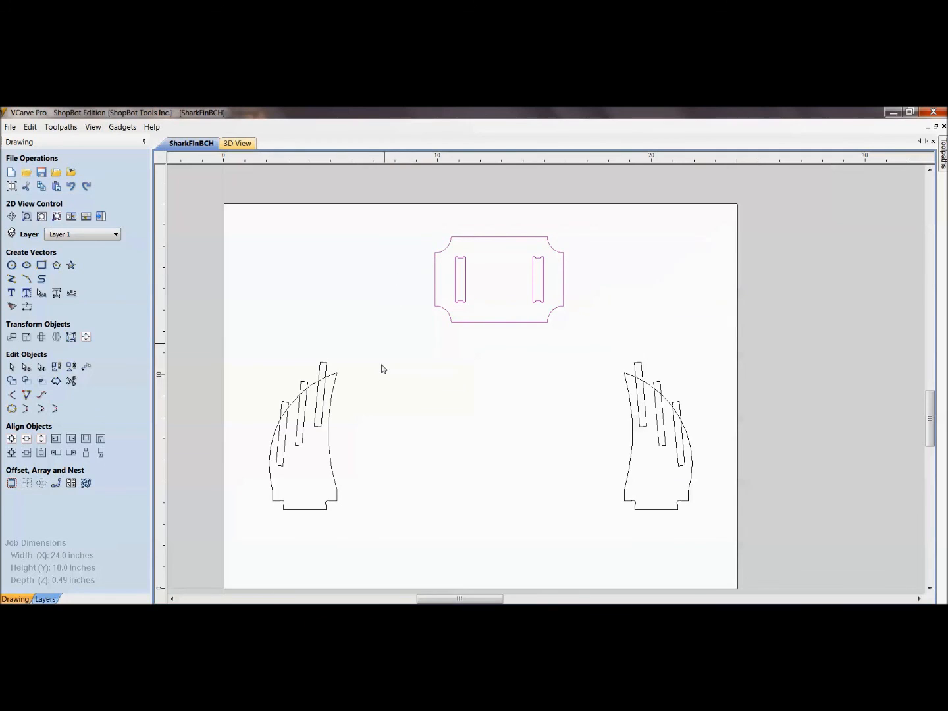
{"action": "left_click_drag", "start_coordinate": [366, 532], "coordinate": [258, 362]}
{"action": "left_click", "coordinate": [506, 446]}
{"action": "left_click_drag", "start_coordinate": [699, 528], "coordinate": [615, 339]}
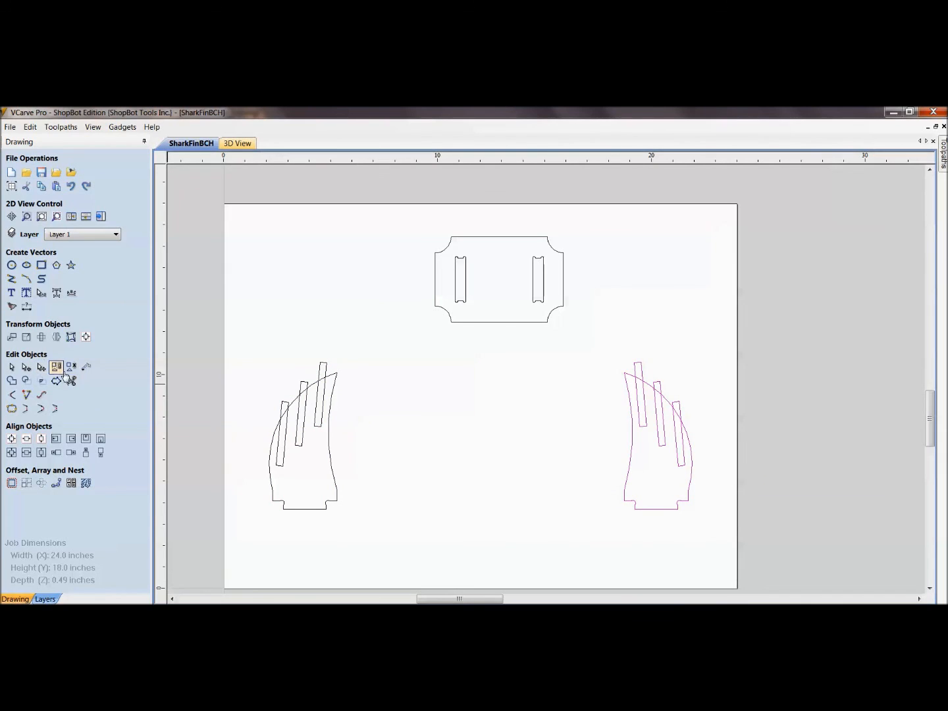
{"action": "left_click", "coordinate": [411, 448]}
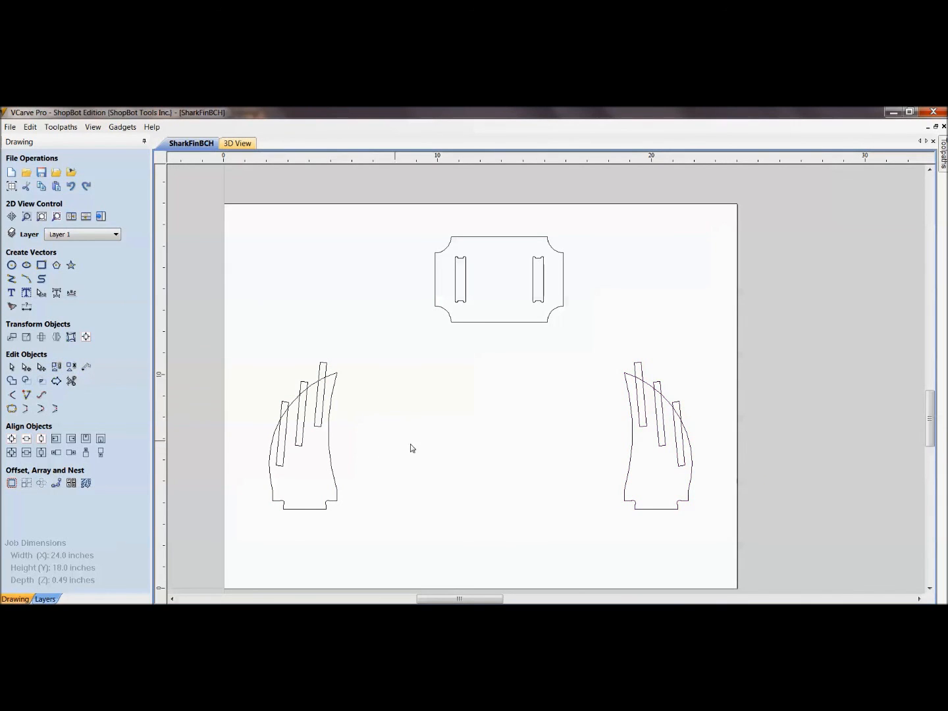
- Select the grouped plate and both grouped fins for part nesting, and set the clearance to 0.5 inches
{"action": "left_click", "coordinate": [87, 486]}
{"action": "left_click_drag", "start_coordinate": [689, 540], "coordinate": [265, 250]}
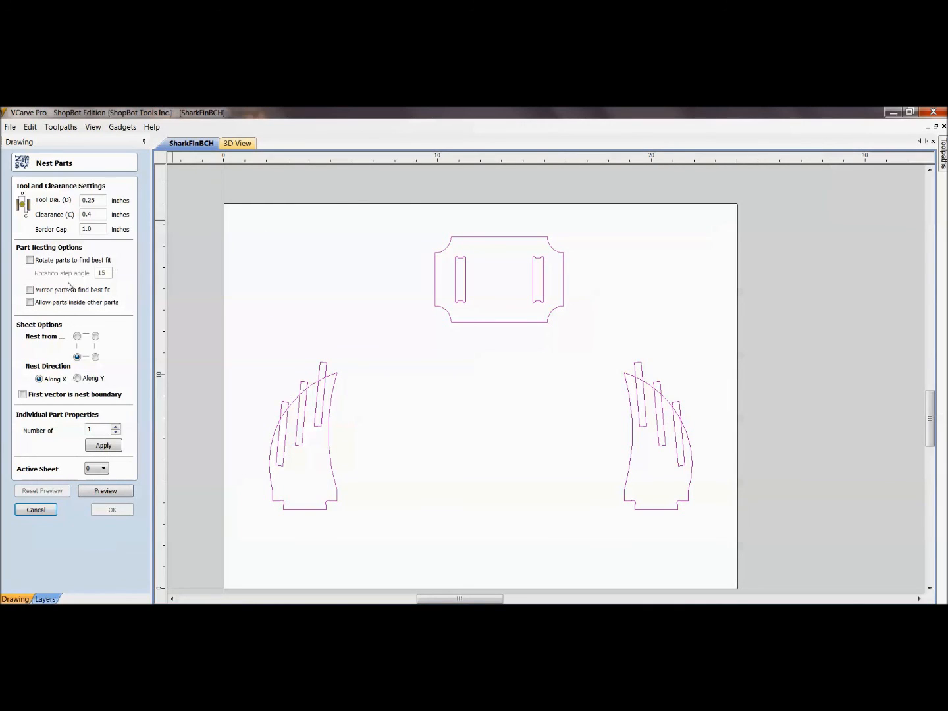
{"action": "left_click", "coordinate": [97, 196]}
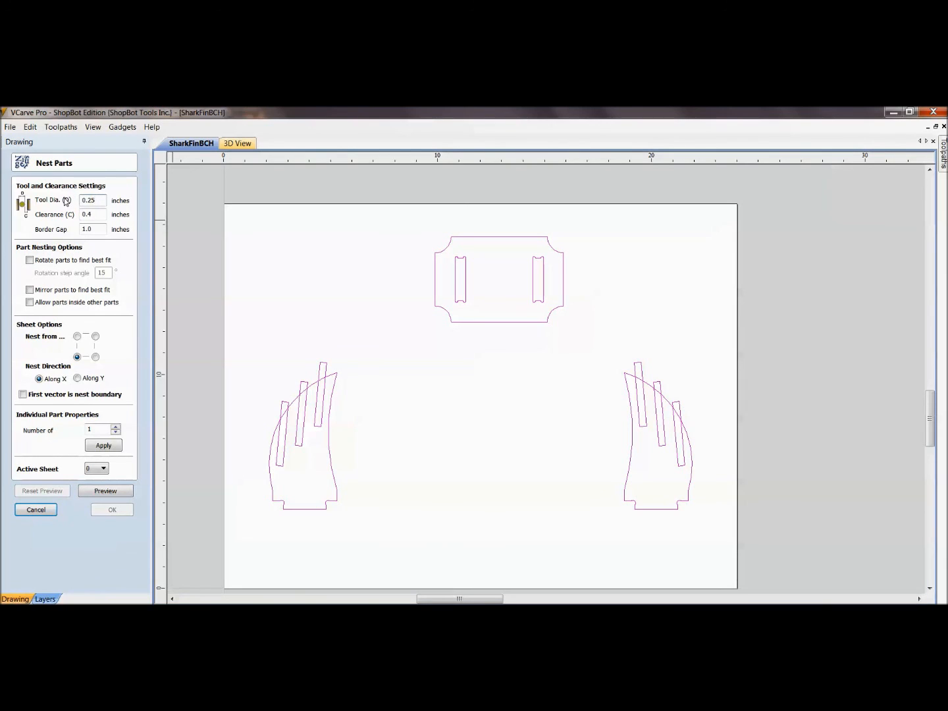
{"action": "type", "text": "5"}
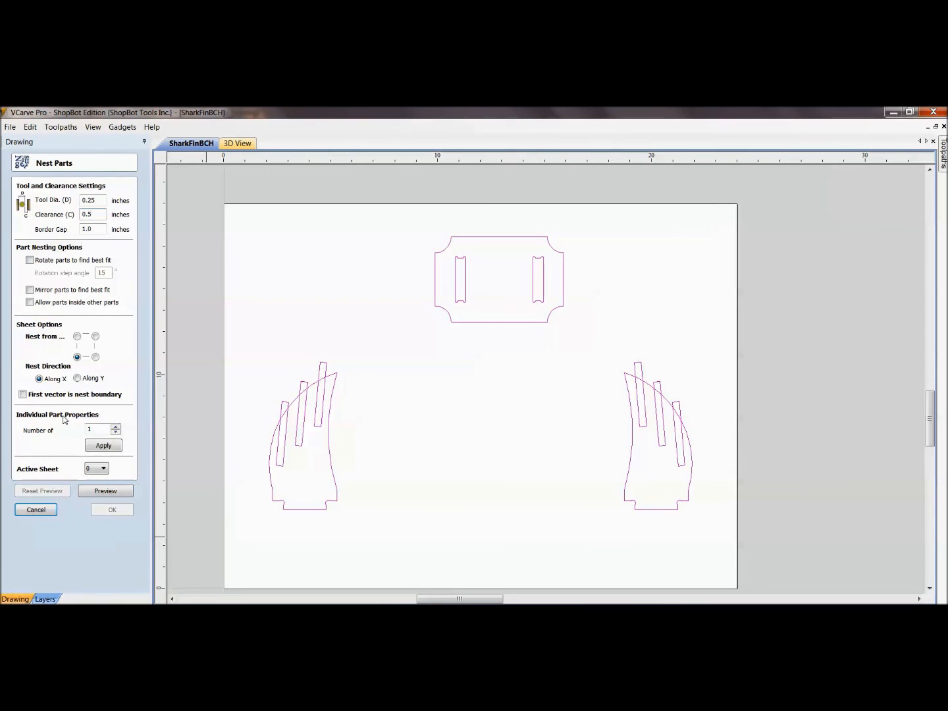
{"action": "left_click", "coordinate": [152, 128]}
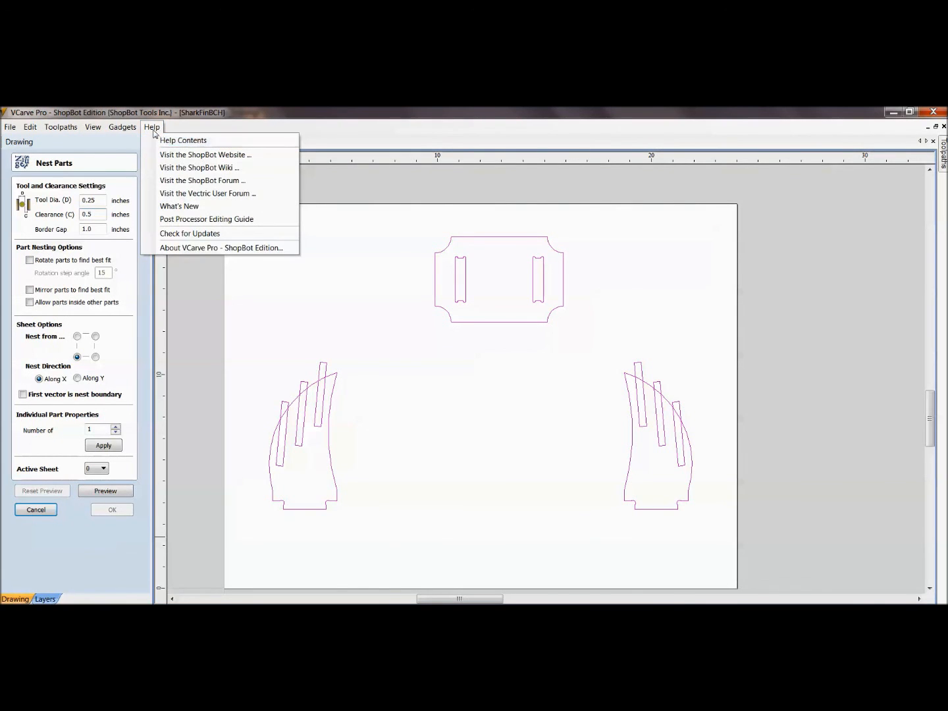
{"action": "left_click", "coordinate": [154, 128]}
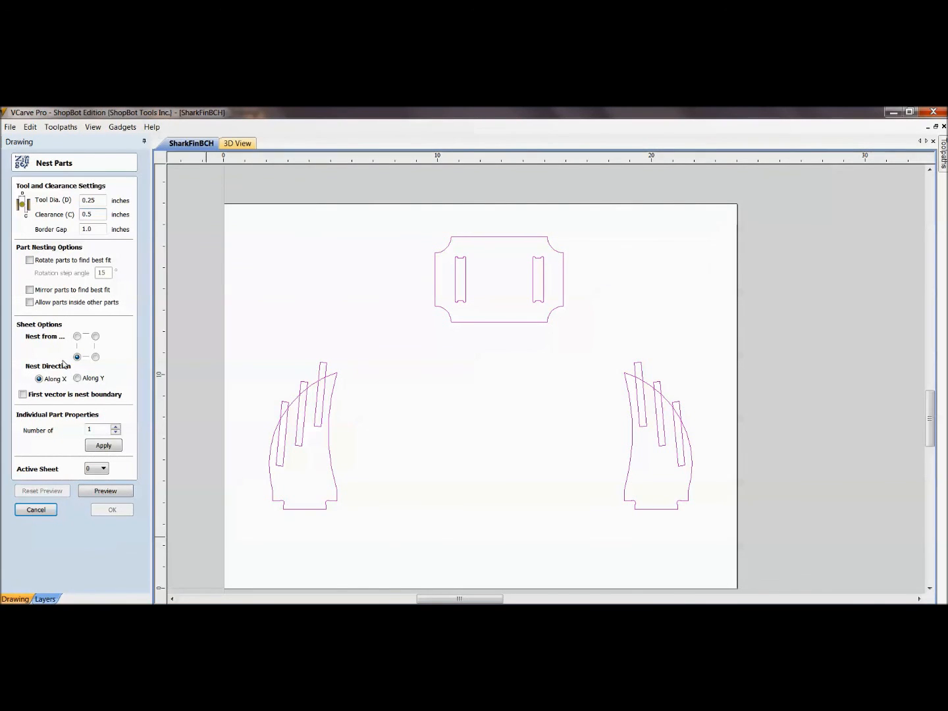
- Try nesting four copies of each part in a preview, and cancel the nesting
{"action": "left_click", "coordinate": [113, 447]}
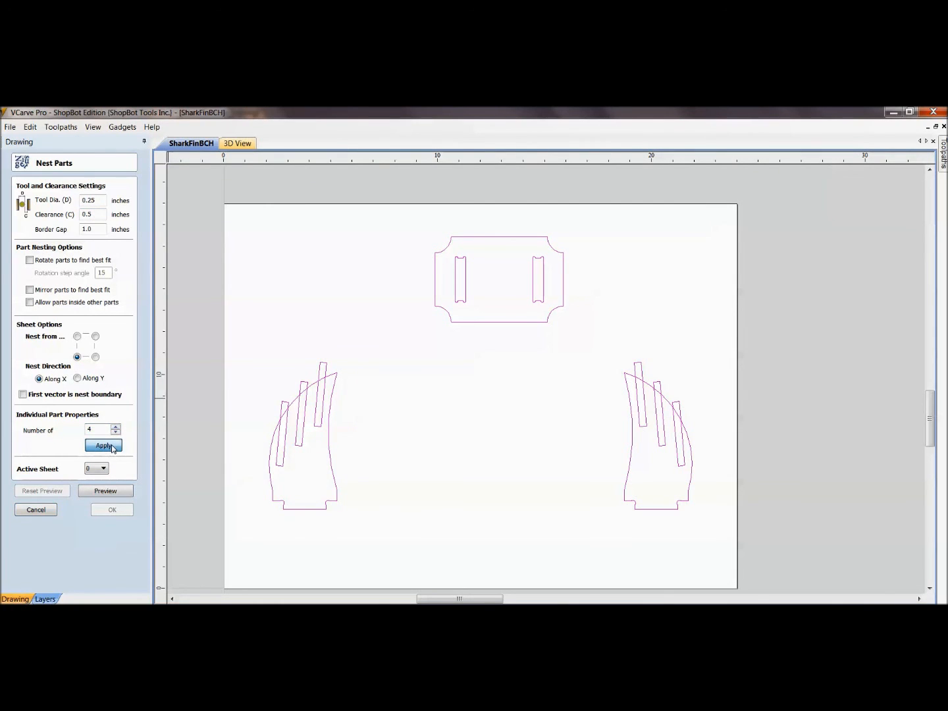
{"action": "left_click", "coordinate": [106, 491]}
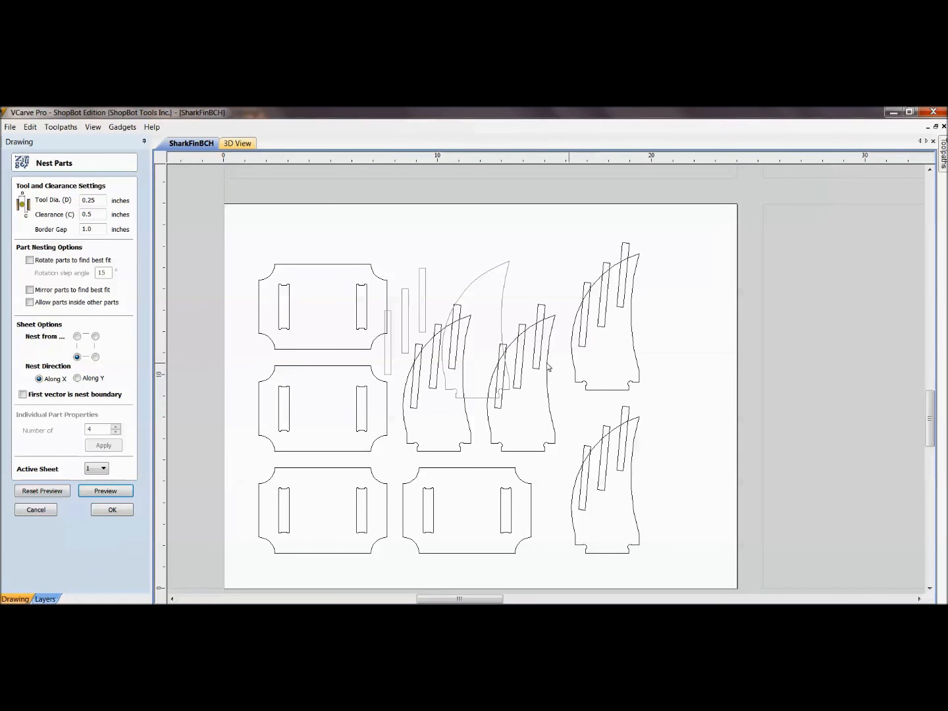
{"action": "left_click", "coordinate": [36, 510]}
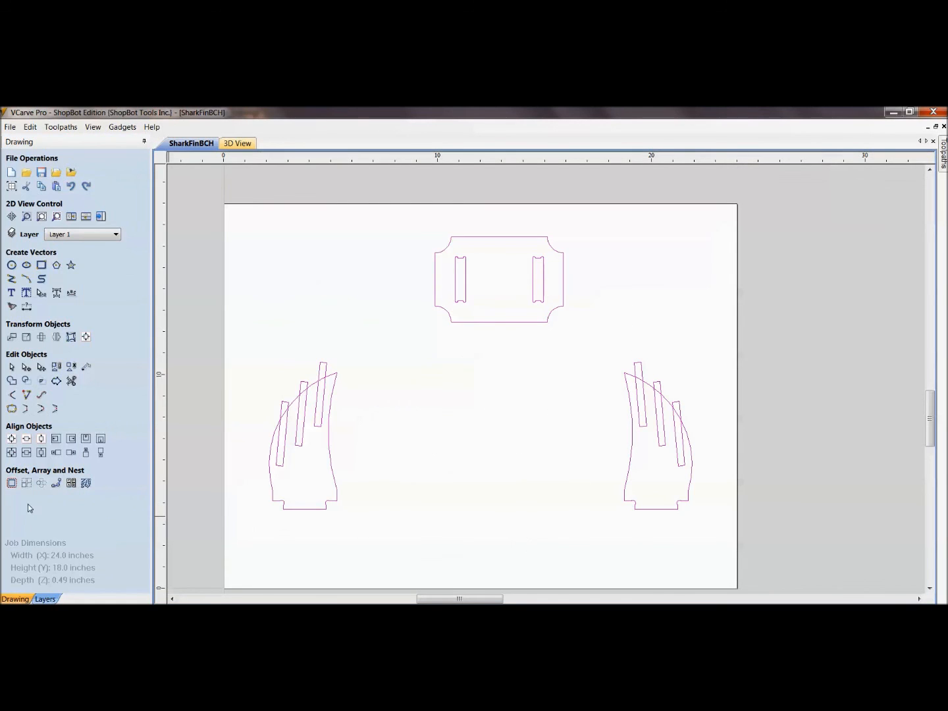
- Check the grouping by selecting the right fin, the left fin and the plate in turn, and clear the selection
{"action": "left_click", "coordinate": [624, 484]}
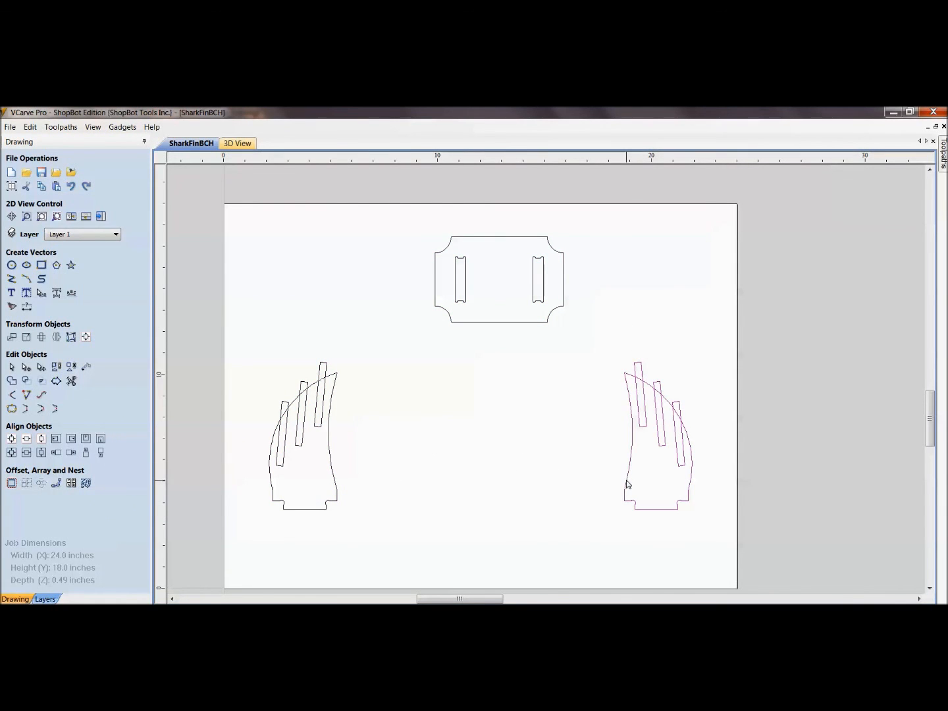
{"action": "left_click", "coordinate": [335, 488]}
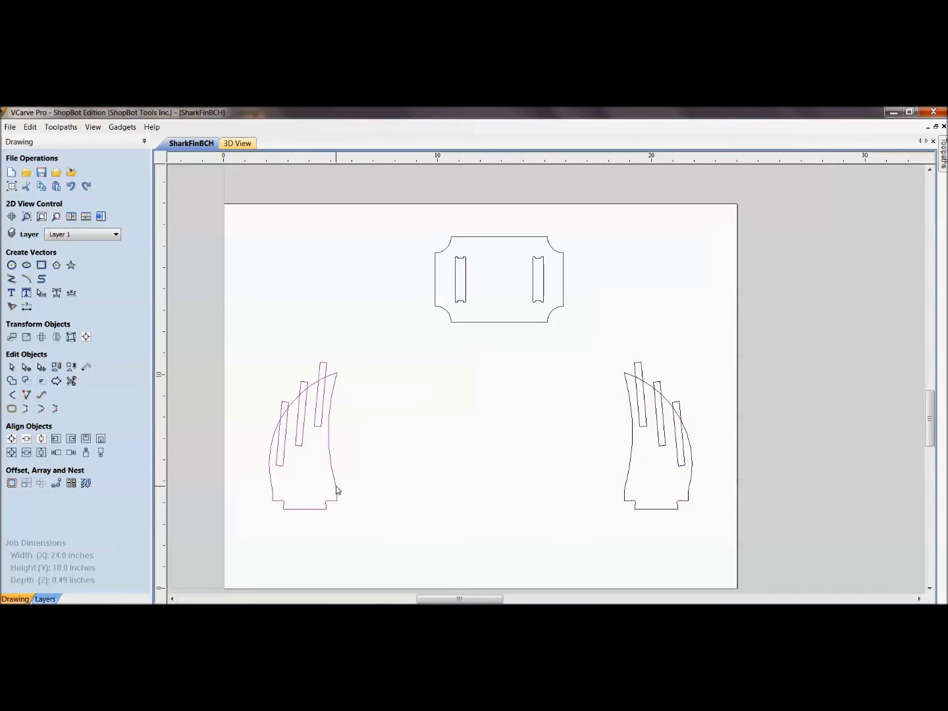
{"action": "left_click", "coordinate": [459, 322]}
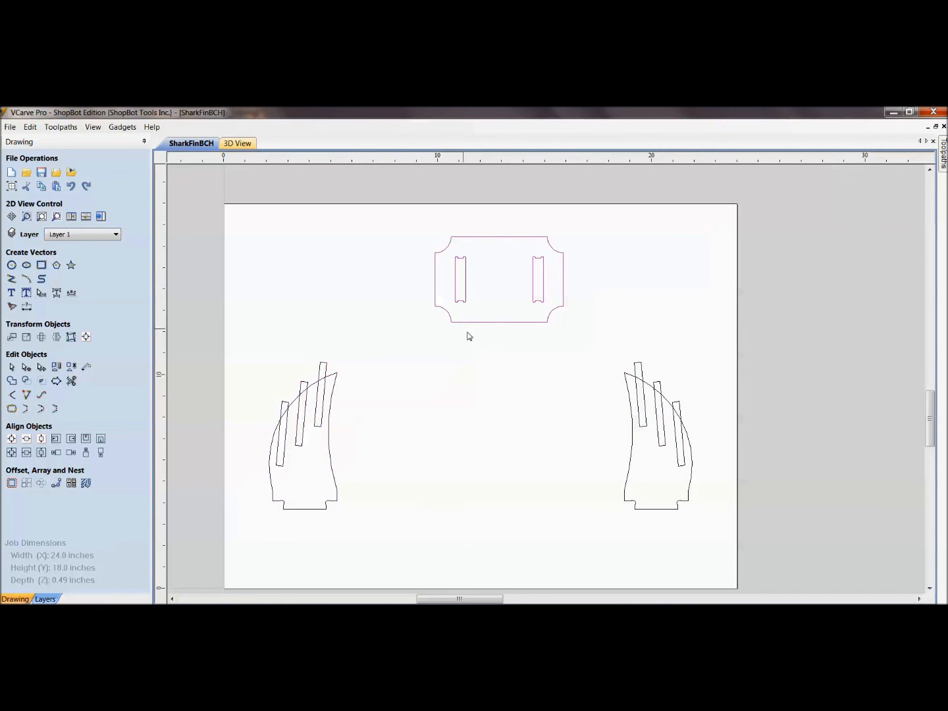
{"action": "left_click", "coordinate": [454, 405]}
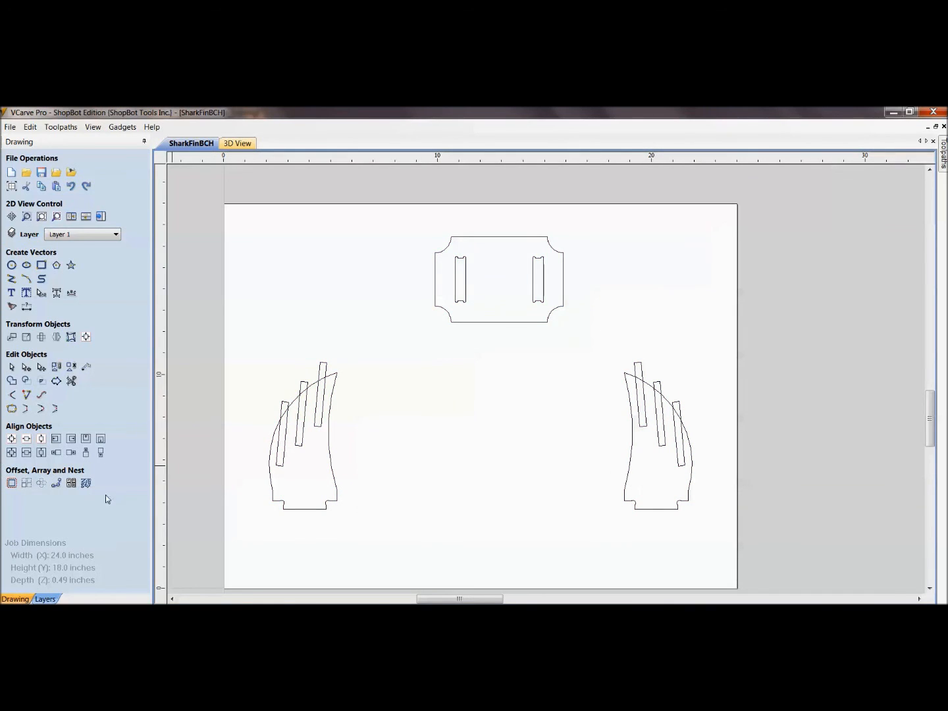
- Select the plate and both fins for part nesting again, and apply four copies to each part
{"action": "left_click", "coordinate": [86, 483]}
{"action": "left_click_drag", "start_coordinate": [640, 498], "coordinate": [332, 281]}
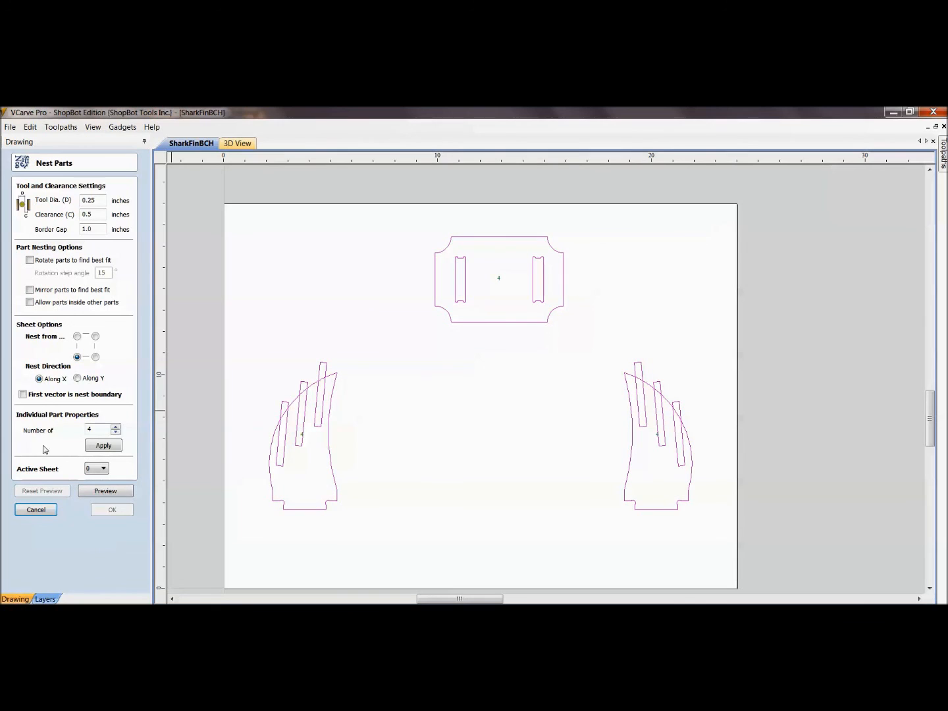
{"action": "left_click", "coordinate": [101, 449]}
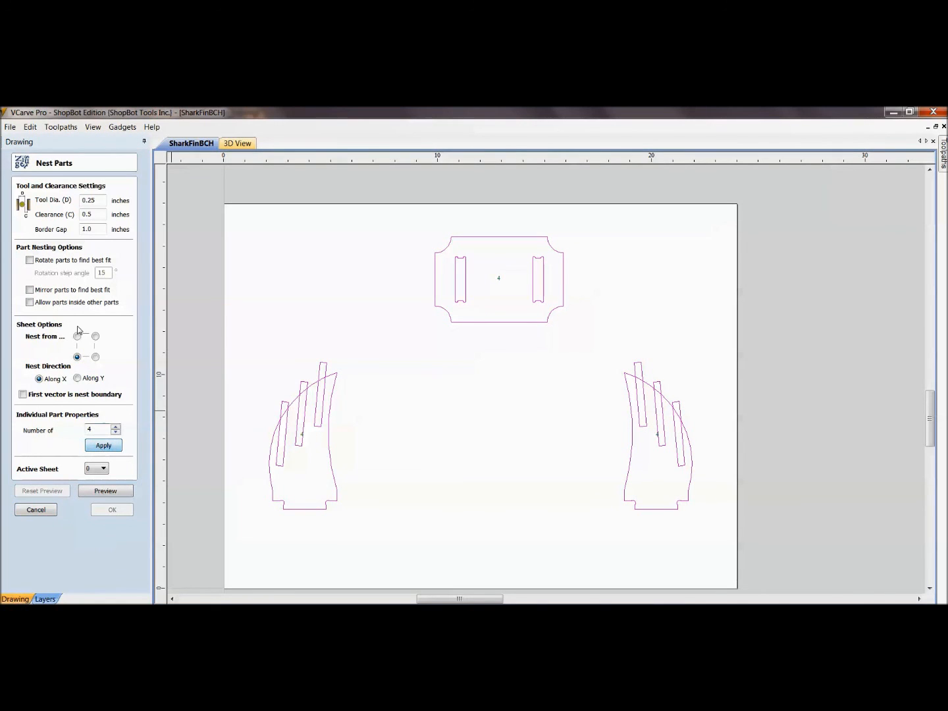
- Preview the nest, examine how the parts are spread over the sheets, and reset the preview
{"action": "left_click", "coordinate": [92, 492]}
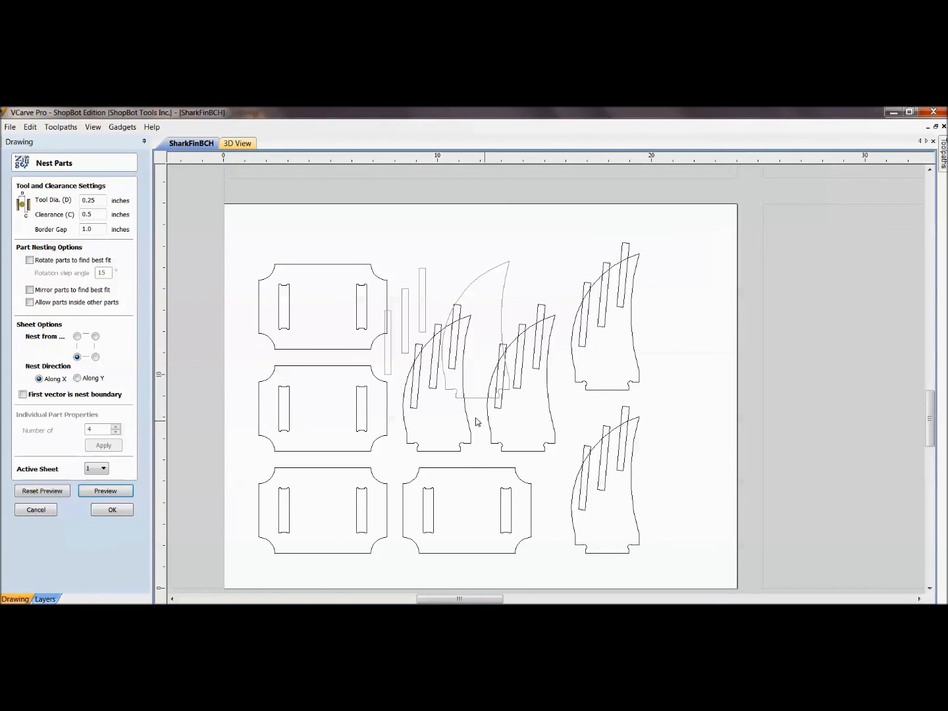
{"action": "scroll", "coordinate": [608, 345], "scroll_direction": "down", "scroll_amount": 3}
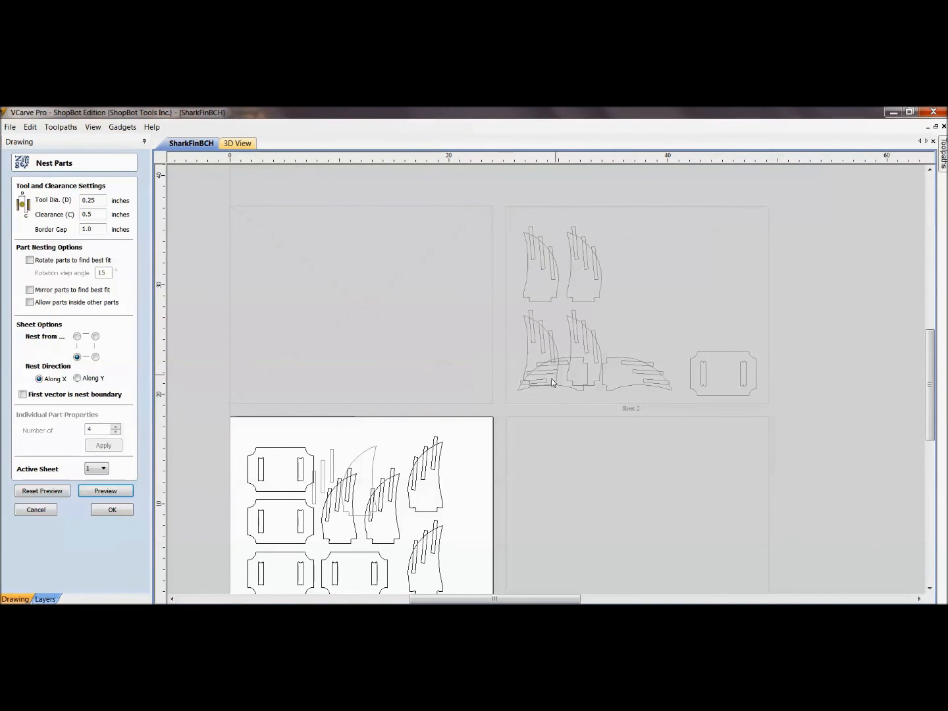
{"action": "middle_click_drag", "start_coordinate": [467, 436], "coordinate": [494, 320]}
{"action": "middle_click_drag", "start_coordinate": [343, 380], "coordinate": [298, 500]}
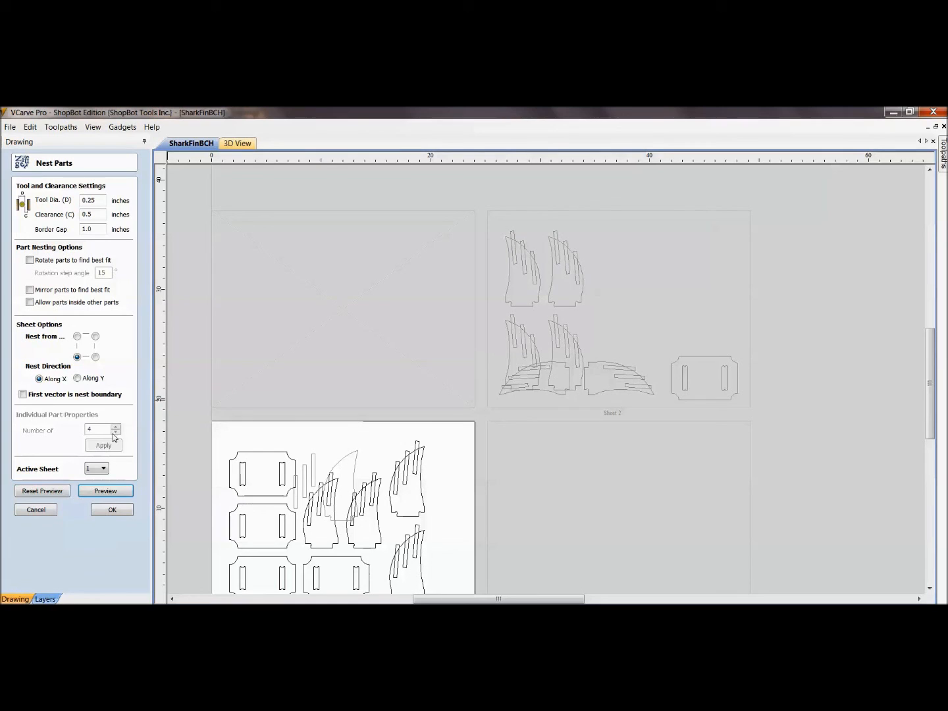
{"action": "left_click", "coordinate": [50, 490]}
- Apply three copies to each part, preview the nest on the sheet, and accept the layout
{"action": "left_click", "coordinate": [115, 432]}
{"action": "left_click", "coordinate": [112, 447]}
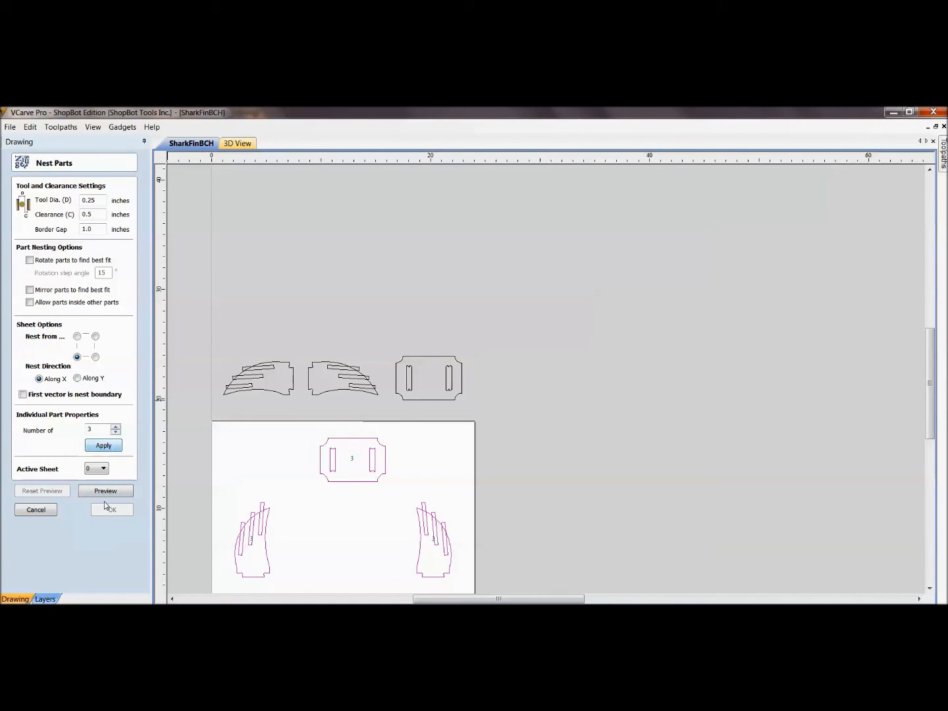
{"action": "left_click", "coordinate": [106, 493]}
{"action": "middle_click_drag", "start_coordinate": [197, 505], "coordinate": [234, 326]}
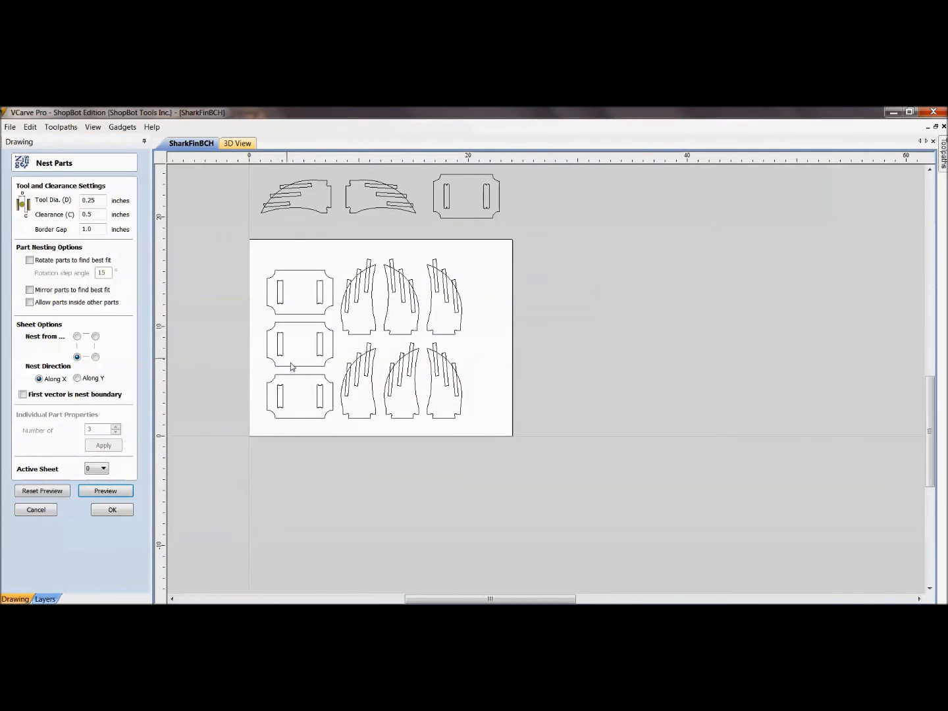
{"action": "scroll", "coordinate": [292, 366], "scroll_direction": "up", "scroll_amount": 4}
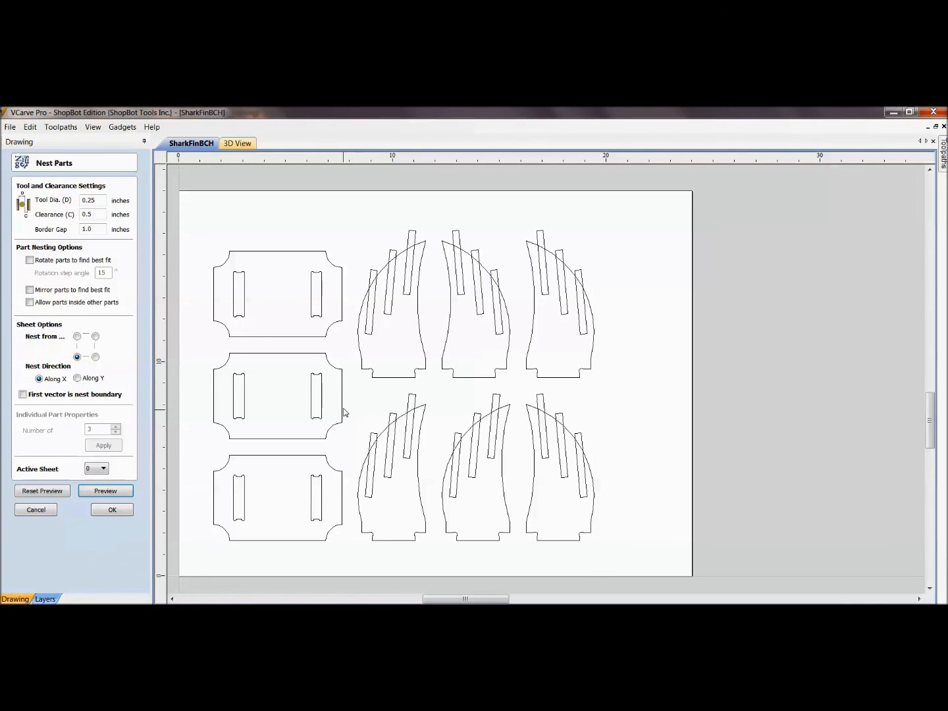
{"action": "left_click", "coordinate": [111, 509]}
- Examine the nested layout and its surroundings, show the guide lines over the parts, and hide them again
{"action": "middle_click_drag", "start_coordinate": [204, 397], "coordinate": [267, 401]}
{"action": "scroll", "coordinate": [294, 393], "scroll_direction": "down", "scroll_amount": 1}
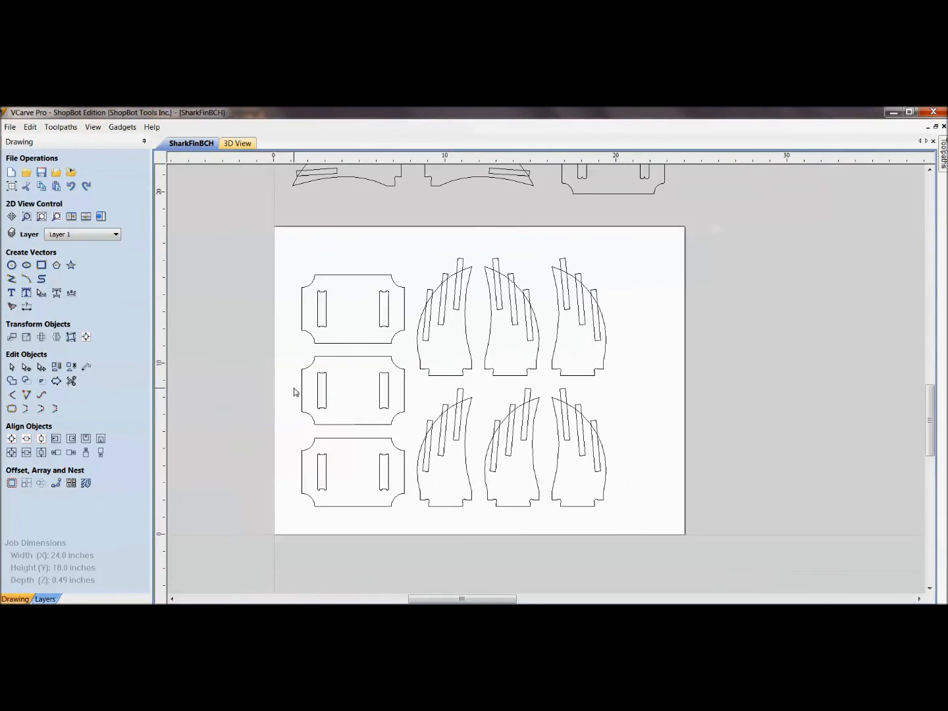
{"action": "scroll", "coordinate": [295, 392], "scroll_direction": "down", "scroll_amount": 1}
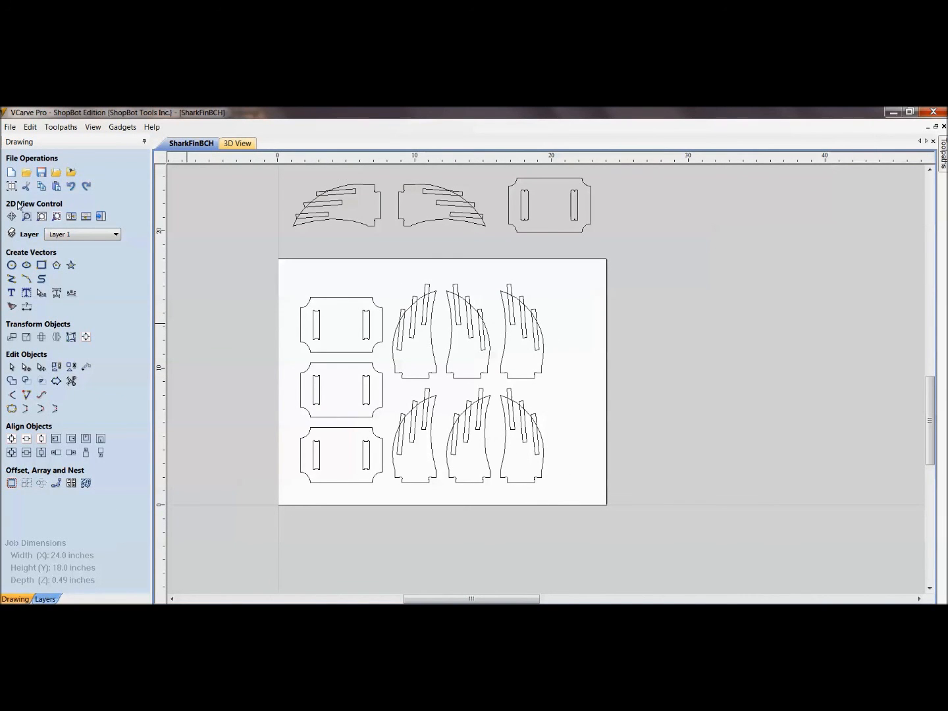
{"action": "scroll", "coordinate": [384, 371], "scroll_direction": "down", "scroll_amount": 4}
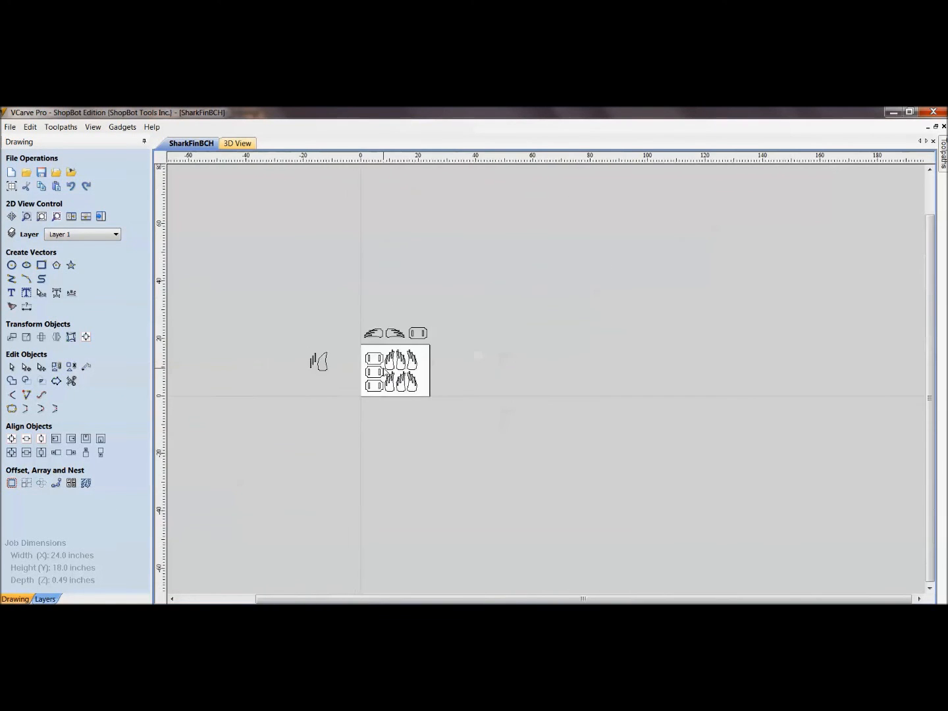
{"action": "scroll", "coordinate": [394, 372], "scroll_direction": "up", "scroll_amount": 6}
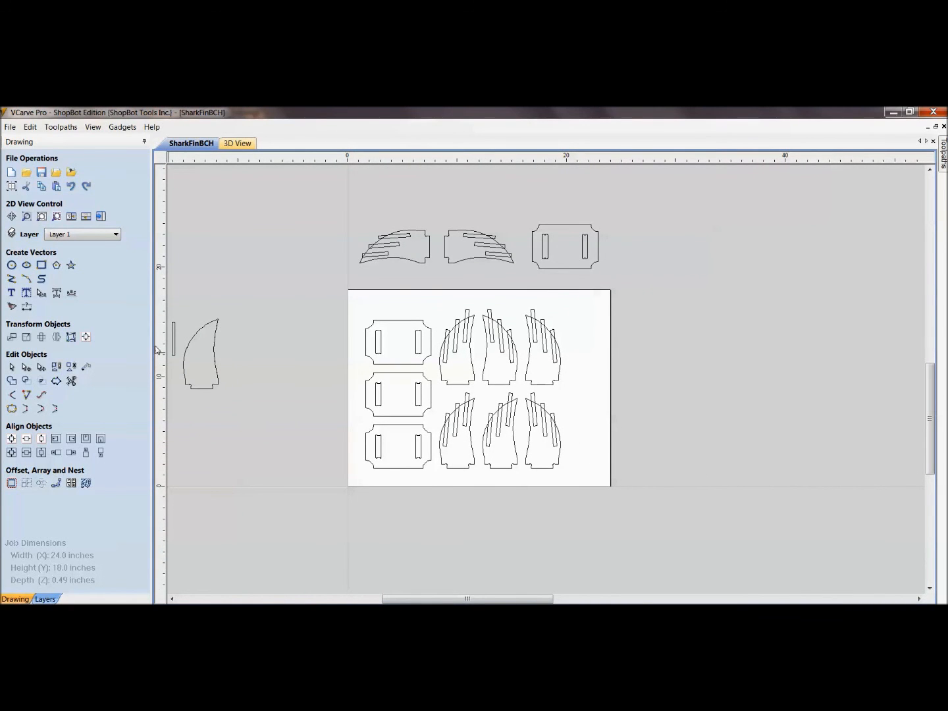
{"action": "left_click", "coordinate": [161, 167]}
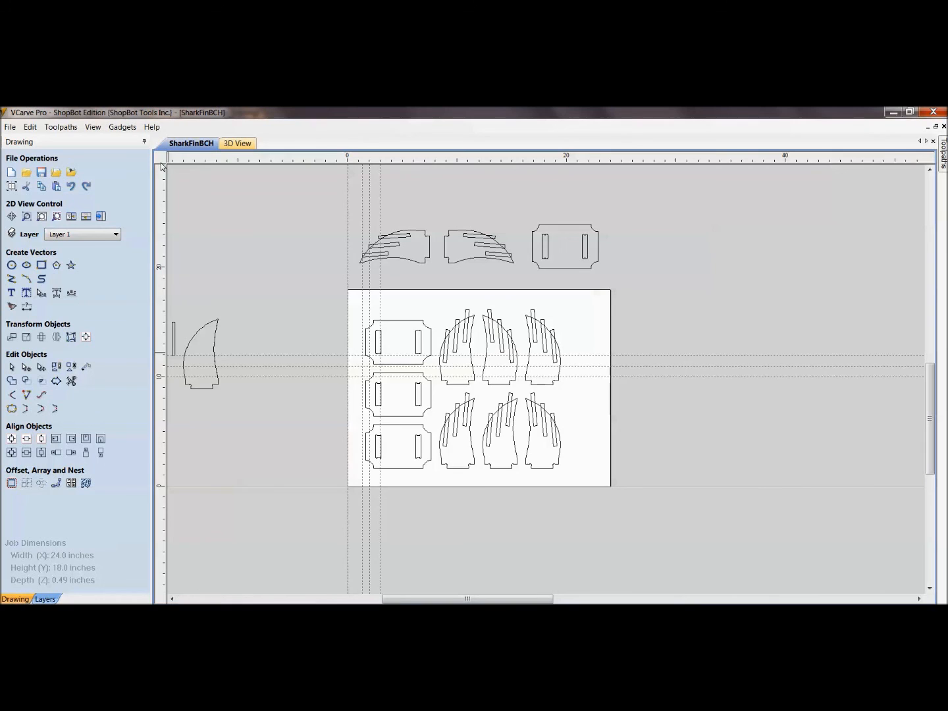
{"action": "scroll", "coordinate": [345, 381], "scroll_direction": "up", "scroll_amount": 6}
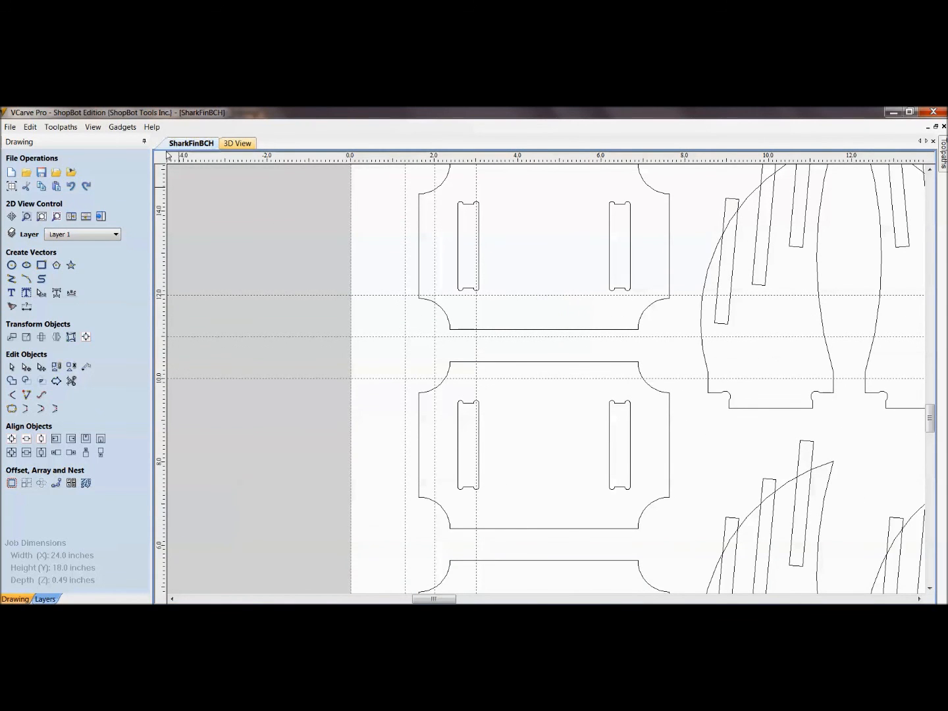
{"action": "left_click", "coordinate": [163, 164]}
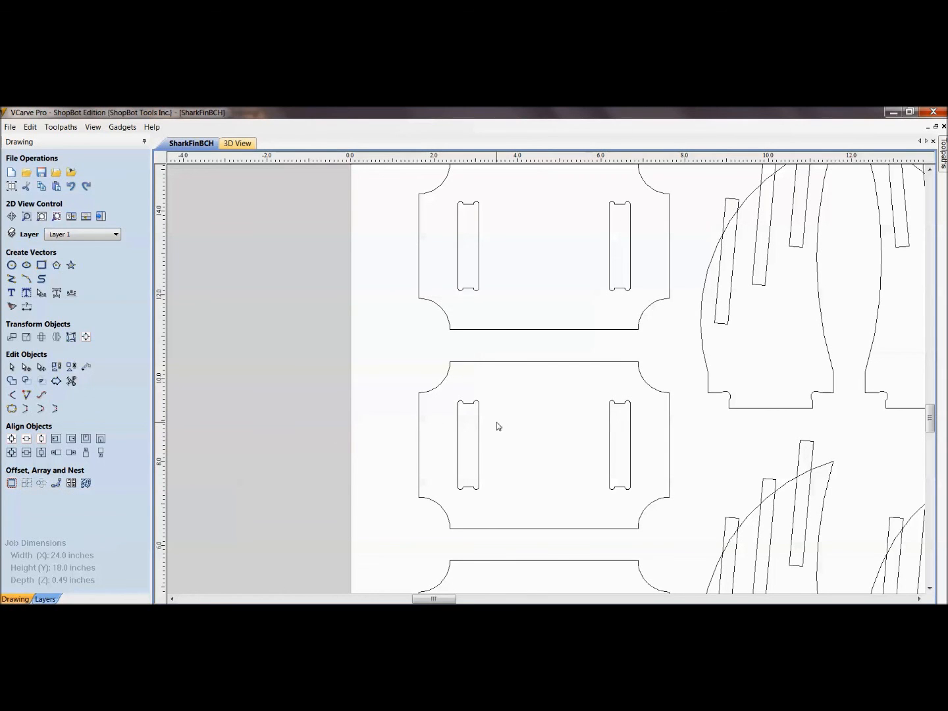
{"action": "scroll", "coordinate": [497, 422], "scroll_direction": "down", "scroll_amount": 3}
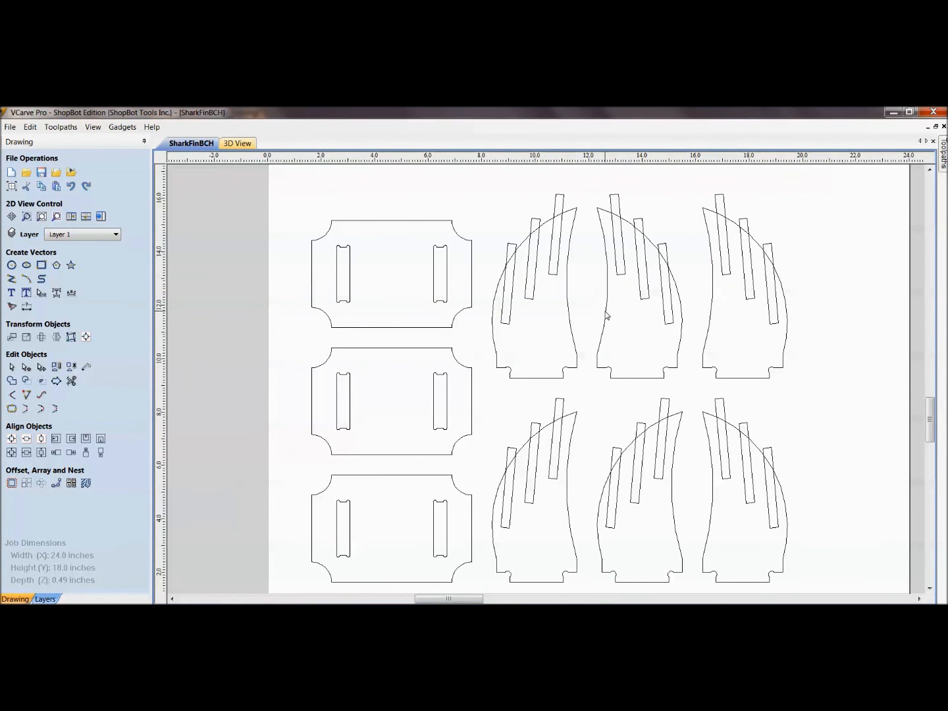
{"action": "scroll", "coordinate": [580, 365], "scroll_direction": "down", "scroll_amount": 3}
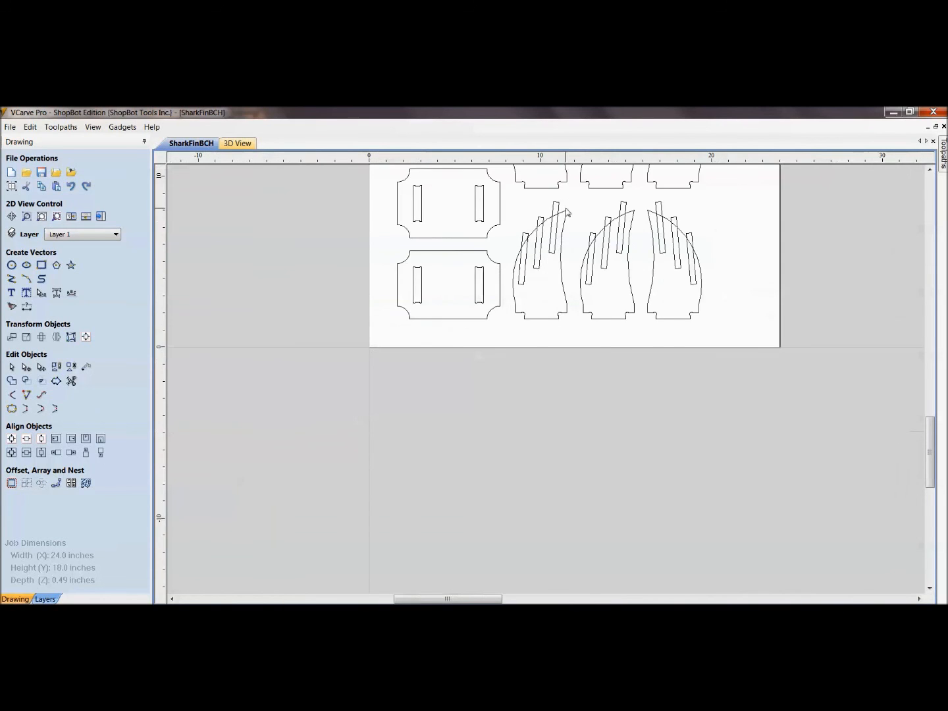